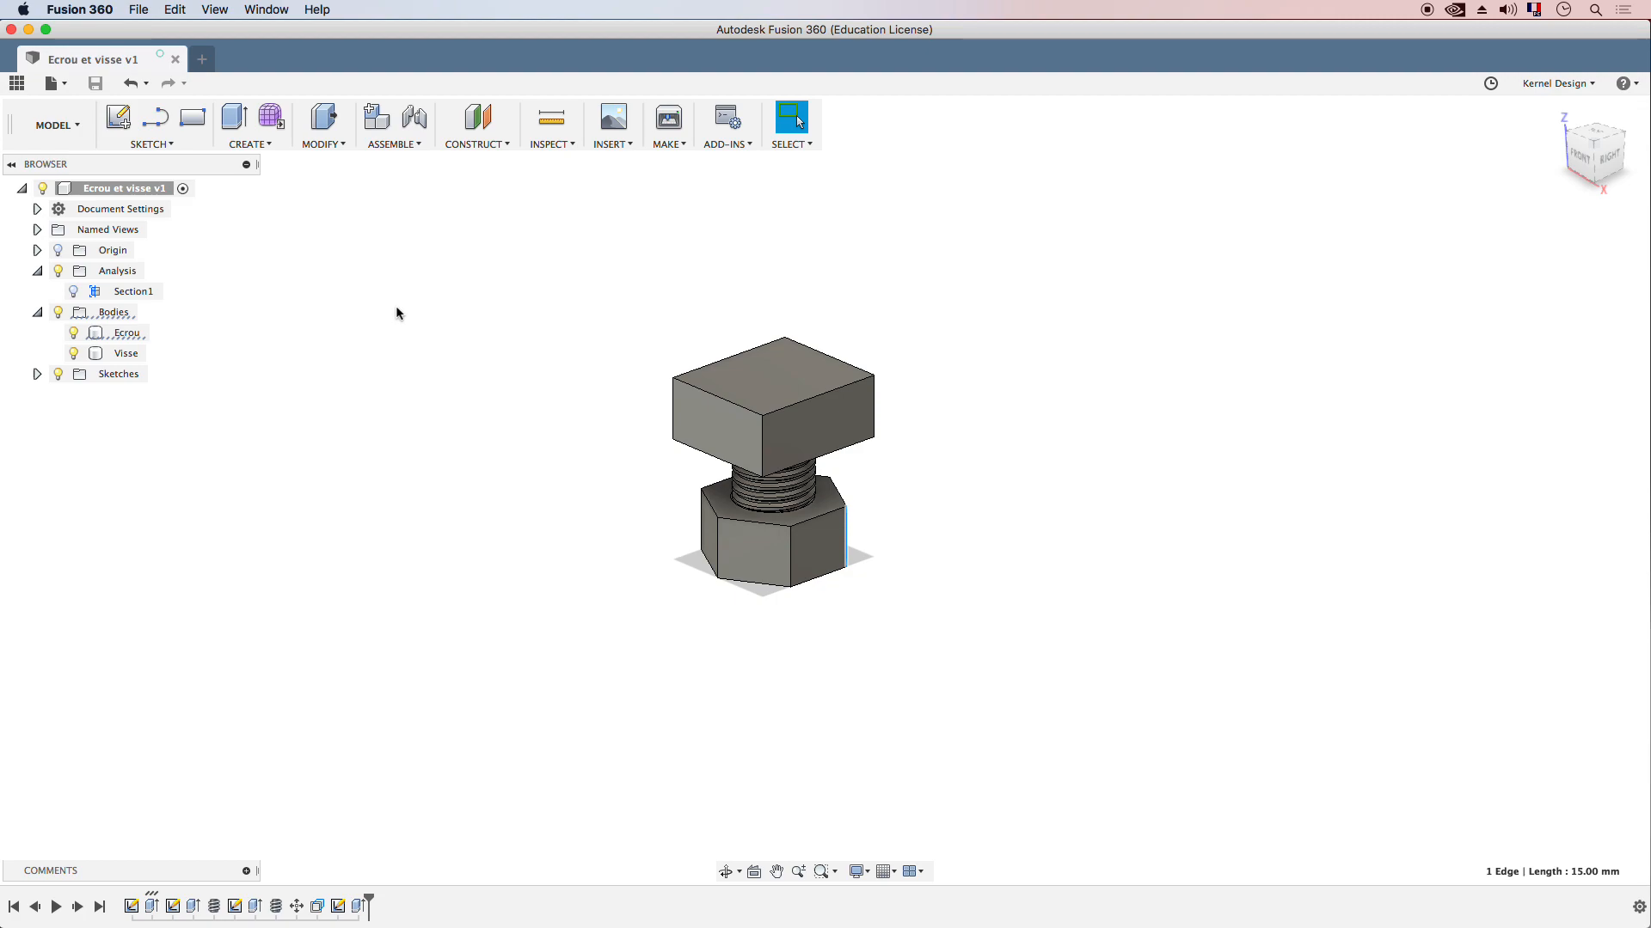
Create a new design and start a sketch on the horizontal XY plane
{"action": "left_click", "coordinate": [206, 59]}
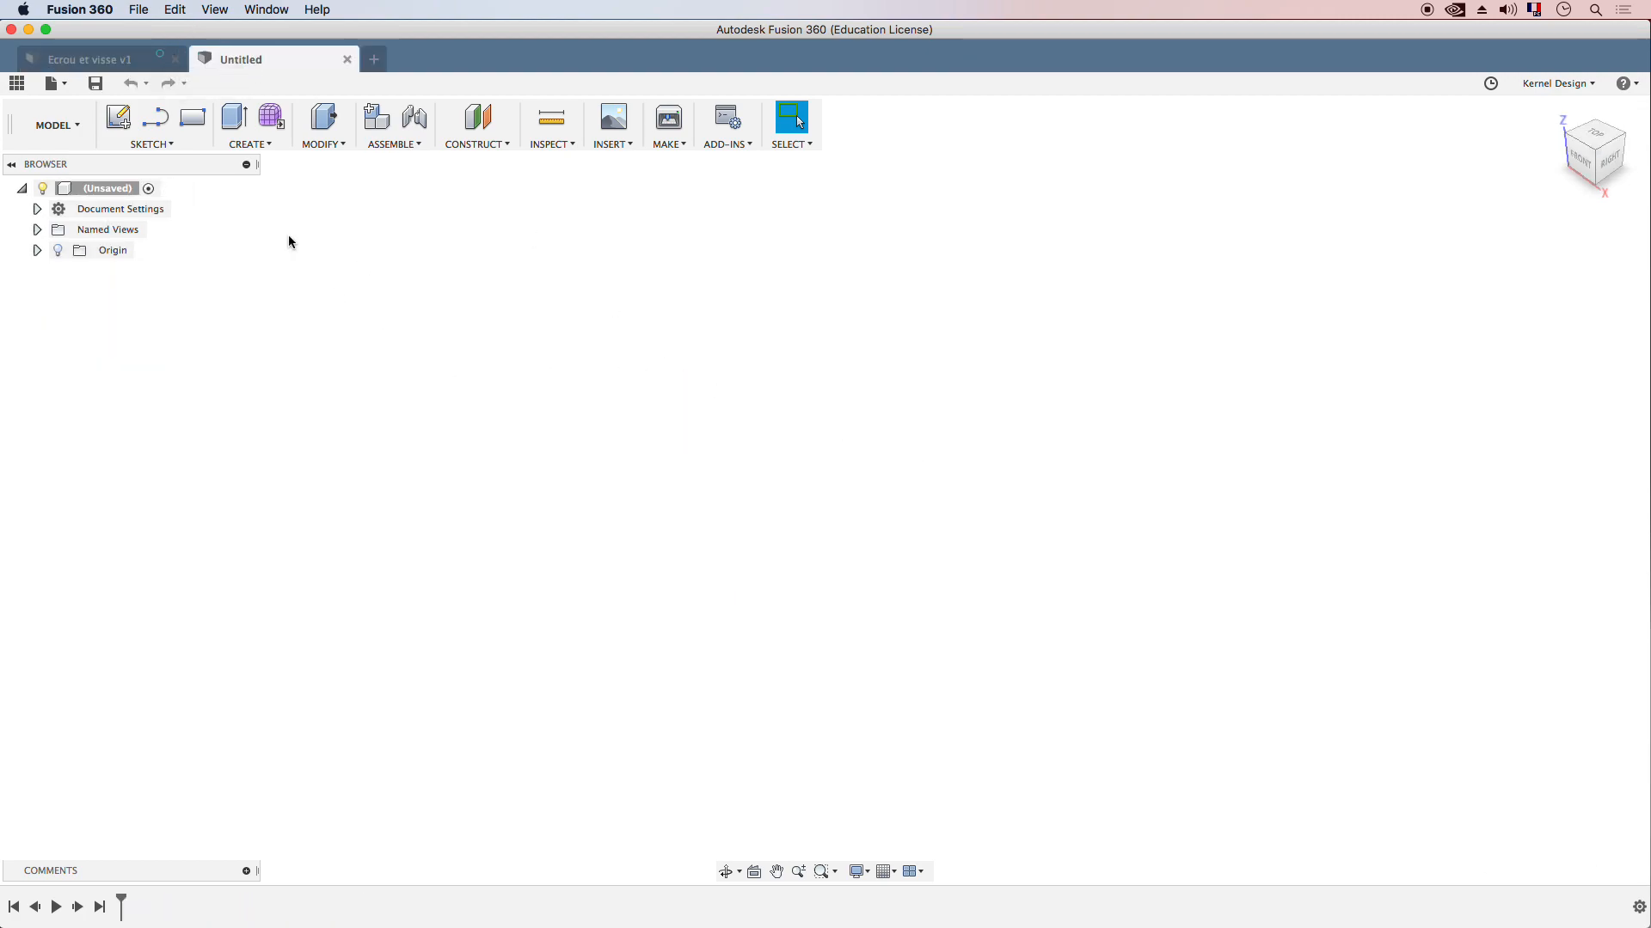
{"action": "left_click", "coordinate": [118, 117]}
{"action": "left_click", "coordinate": [920, 488]}
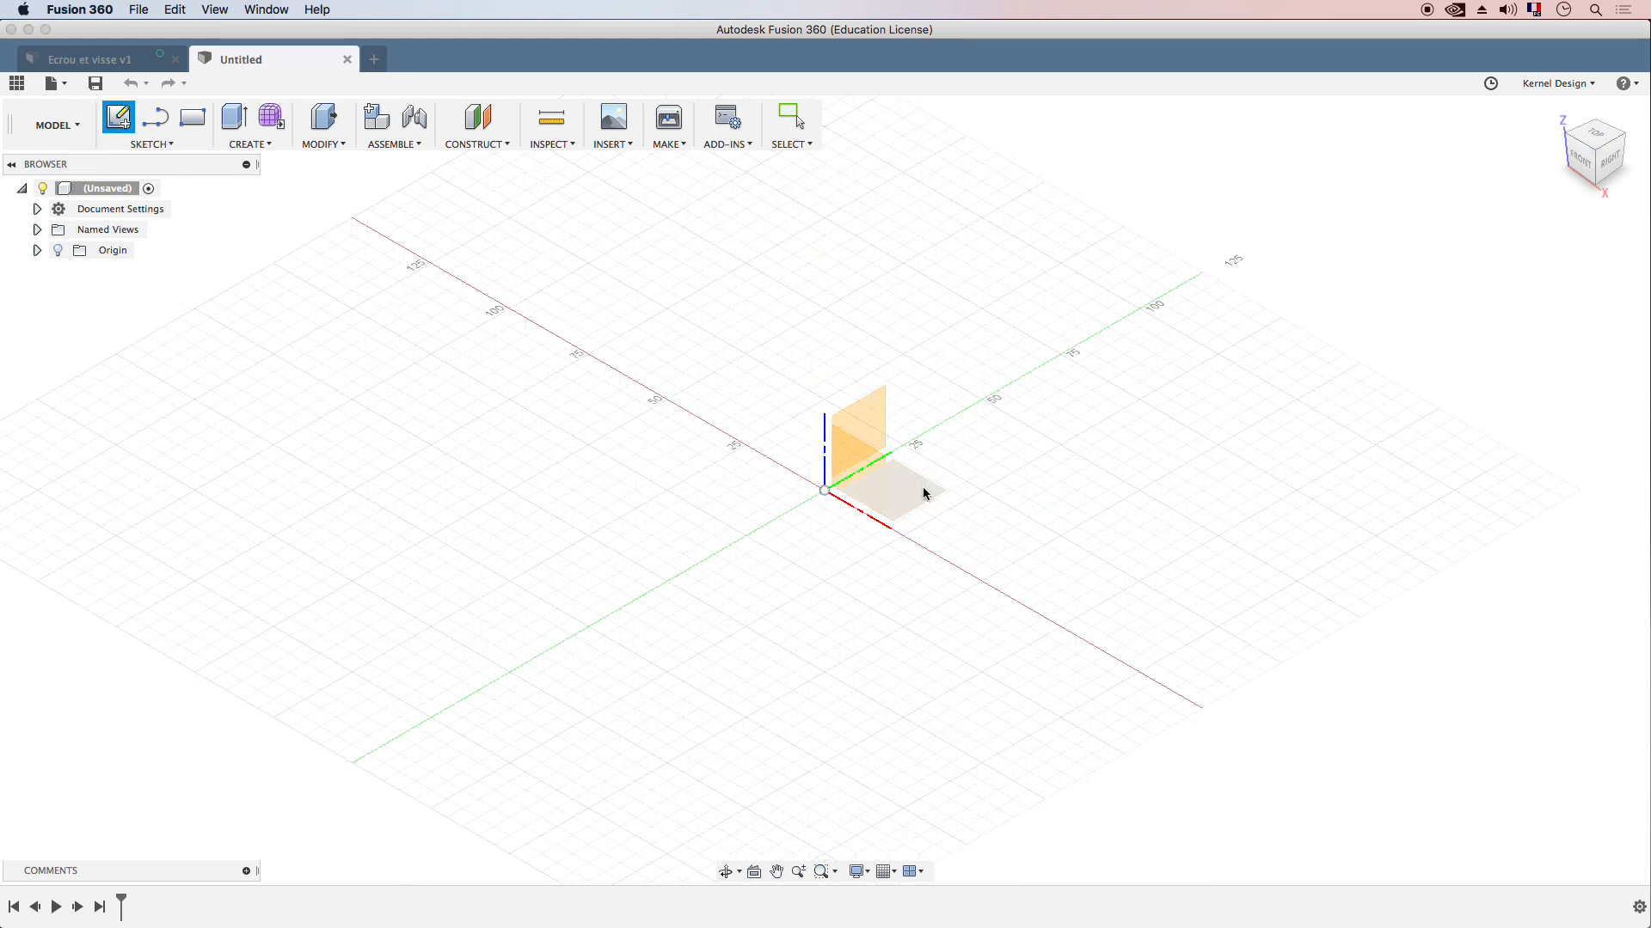
Draw a six-sided circumscribed polygon centred on the origin with a 20 mm inscribed radius
{"action": "left_click", "coordinate": [155, 144]}
{"action": "mouse_move", "coordinate": [180, 255]}
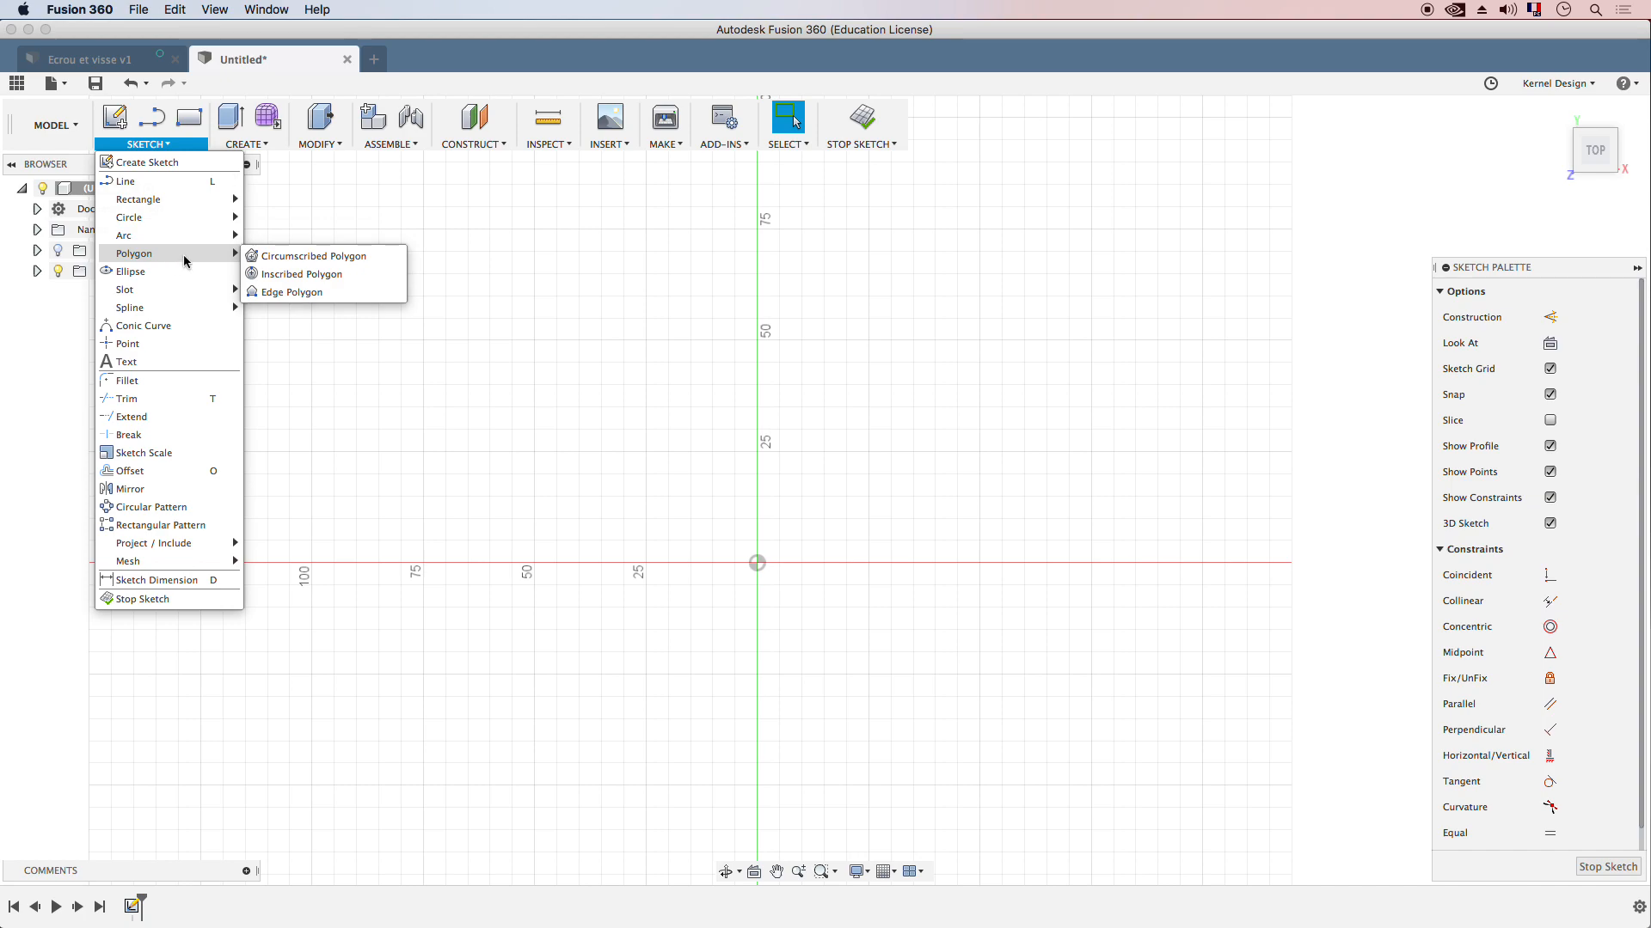
{"action": "left_click", "coordinate": [313, 256]}
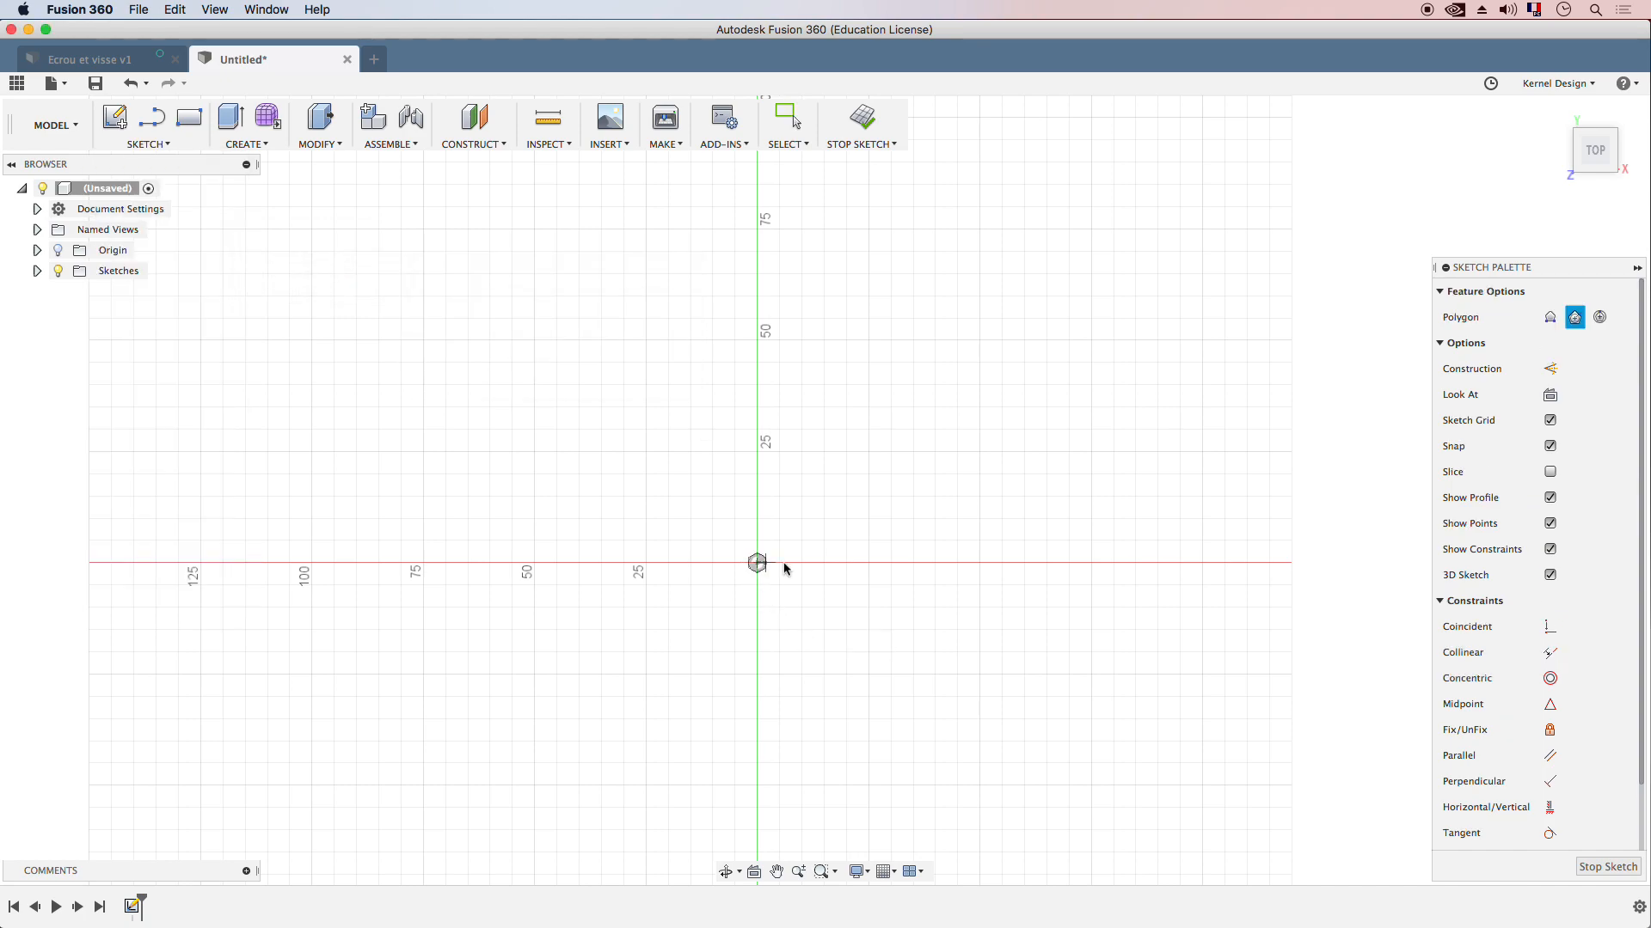
{"action": "left_click", "coordinate": [756, 564]}
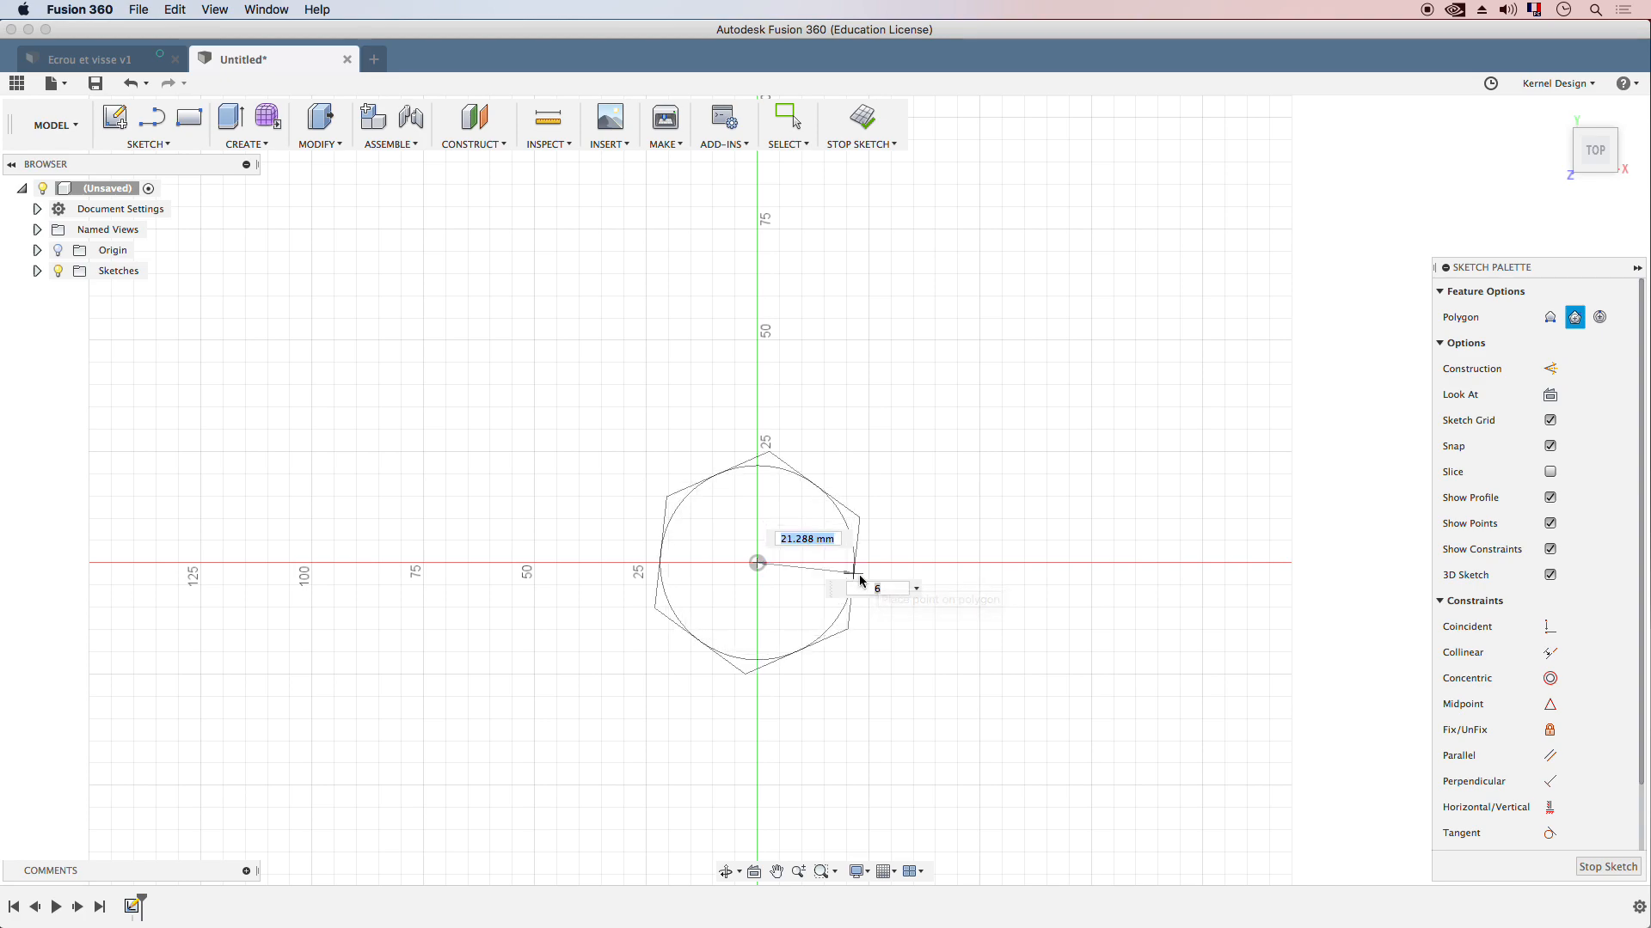
{"action": "type", "text": "20"}
{"action": "key", "text": "Return"}
{"action": "key", "text": "Escape"}
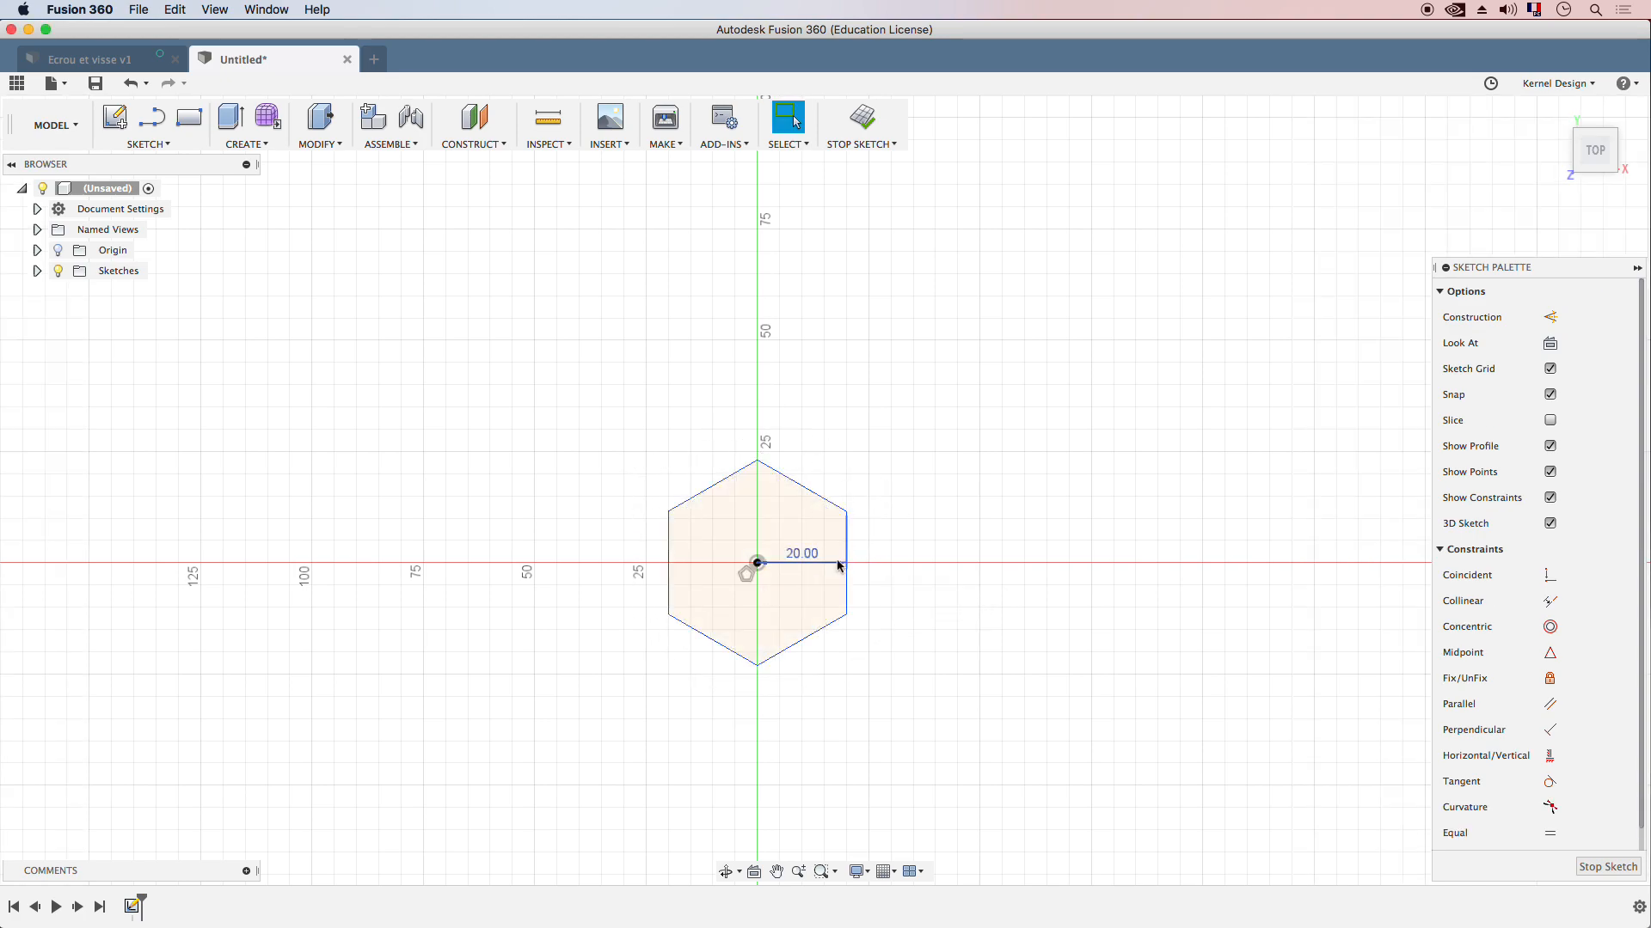
Extrude the hexagon profile 15 mm upward as a new body
{"action": "middle_click_drag", "start_coordinate": [914, 541], "coordinate": [868, 478], "text": "shift"}
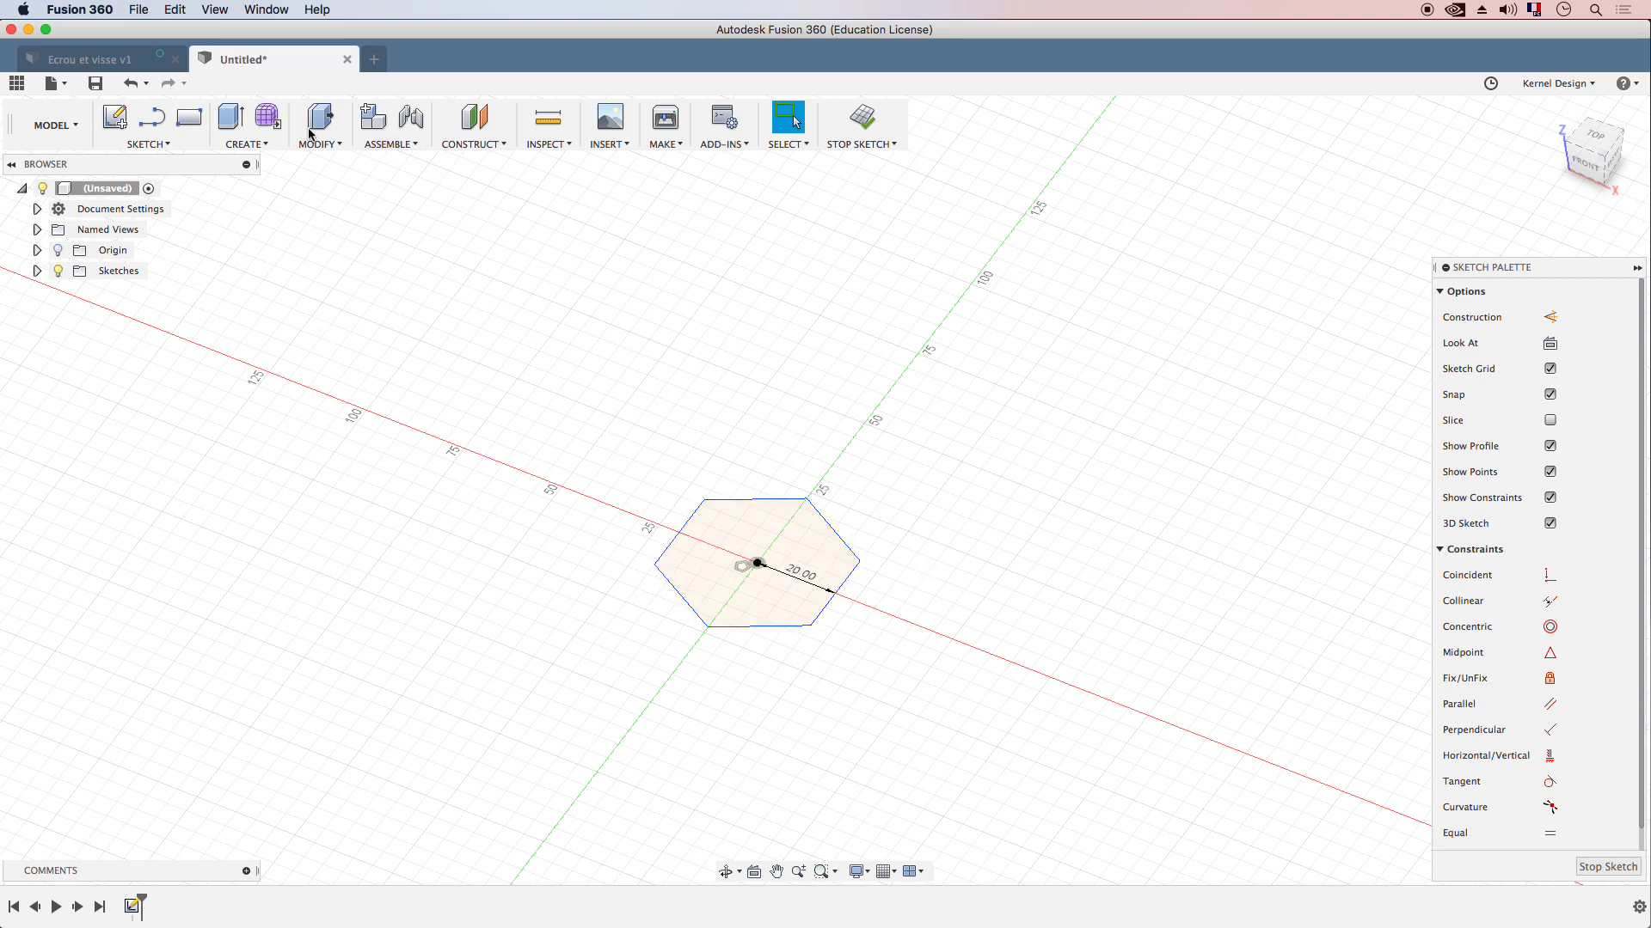
{"action": "left_click", "coordinate": [230, 117]}
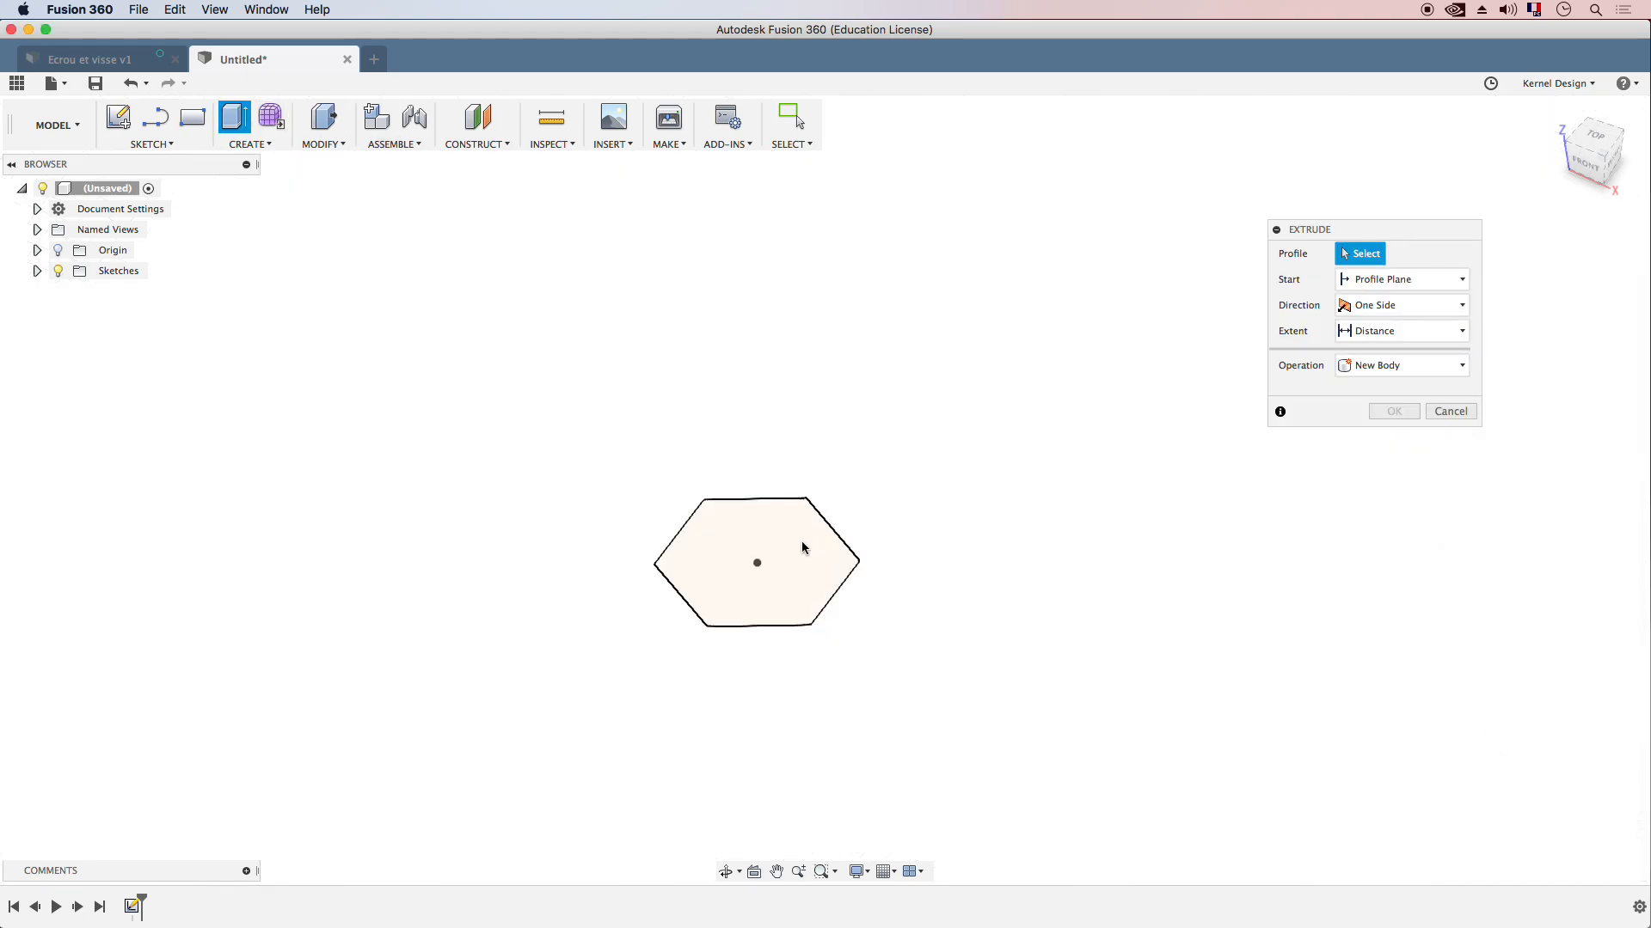
{"action": "left_click", "coordinate": [803, 548]}
{"action": "type", "text": "15"}
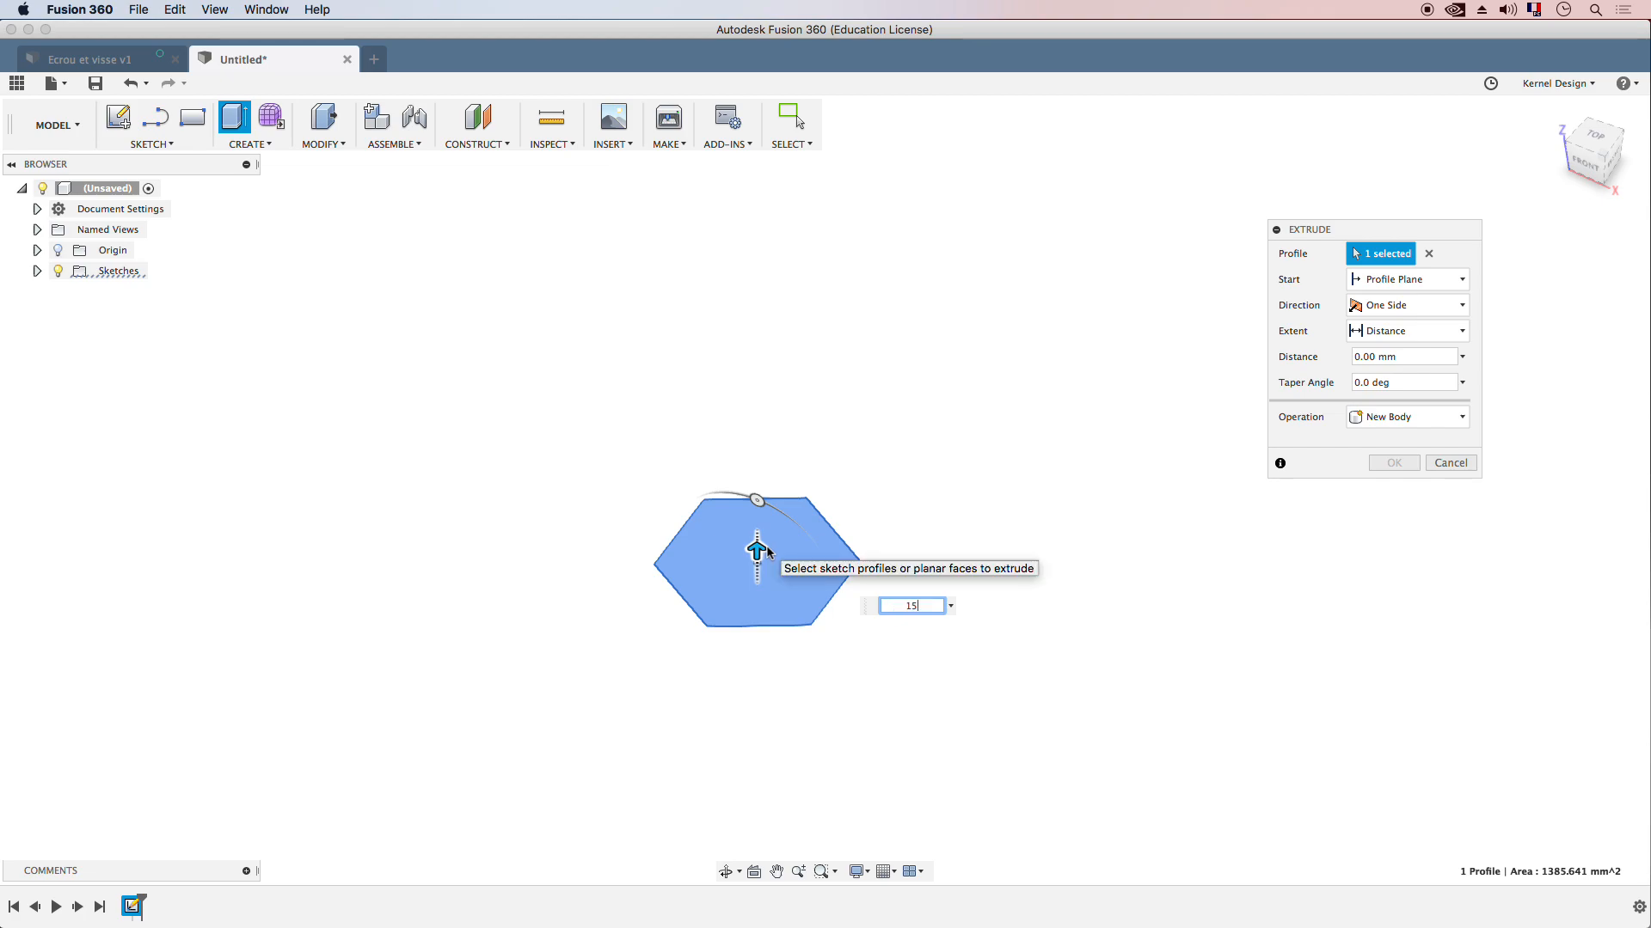
{"action": "key", "text": "Return"}
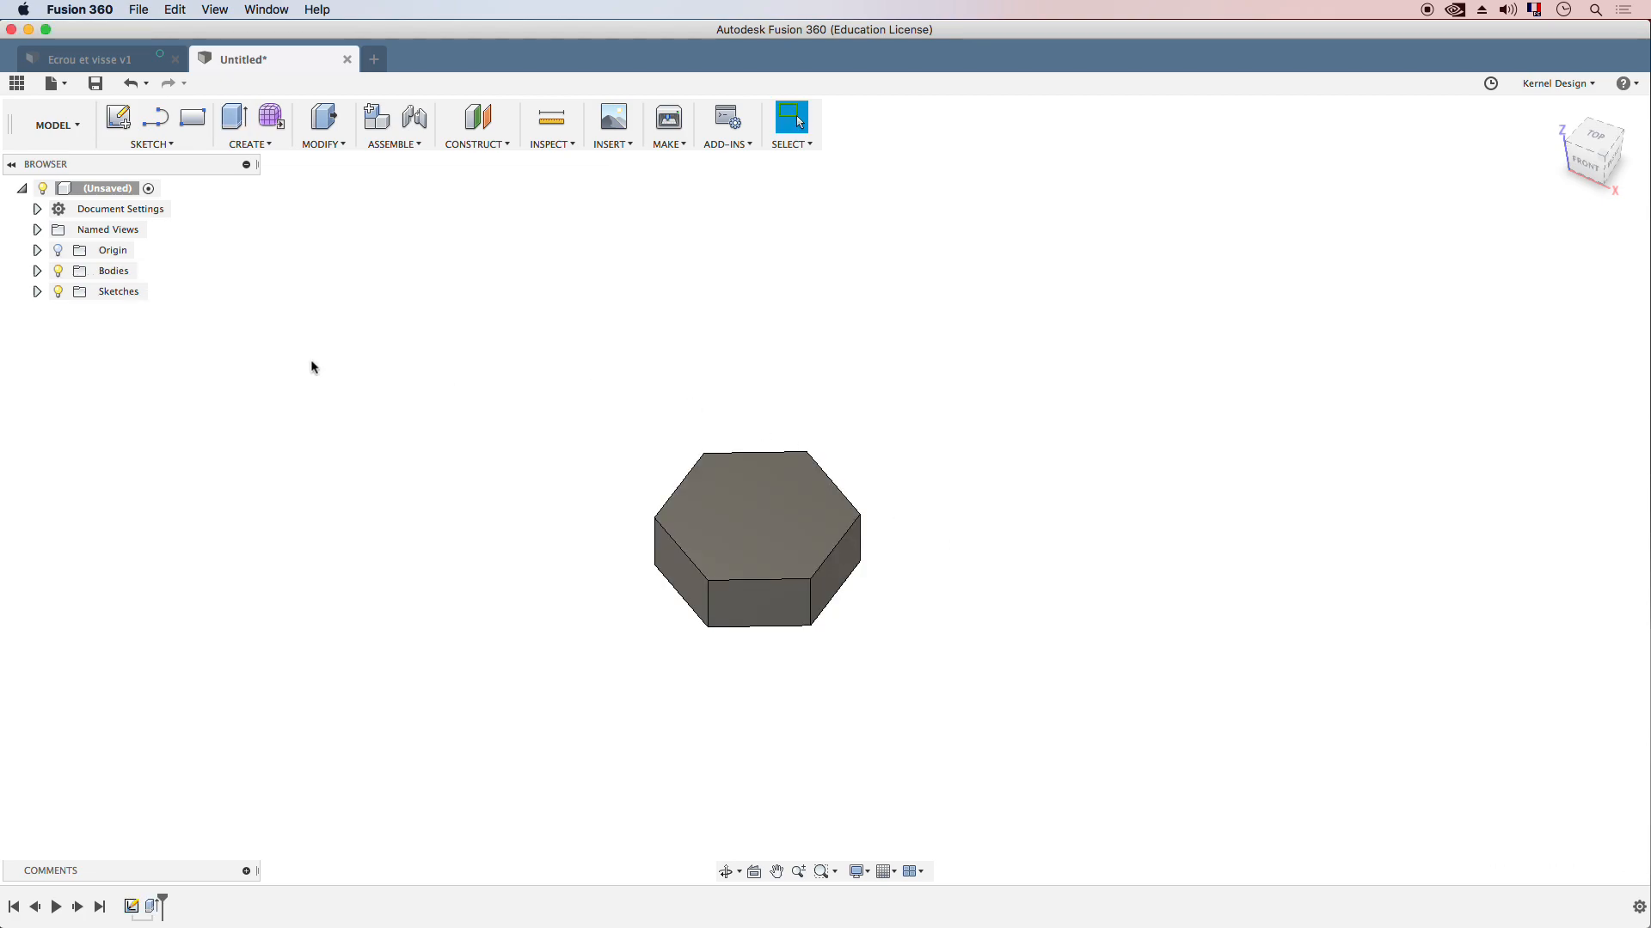
Rename the hexagonal body as Ecrou
{"action": "left_click", "coordinate": [37, 270]}
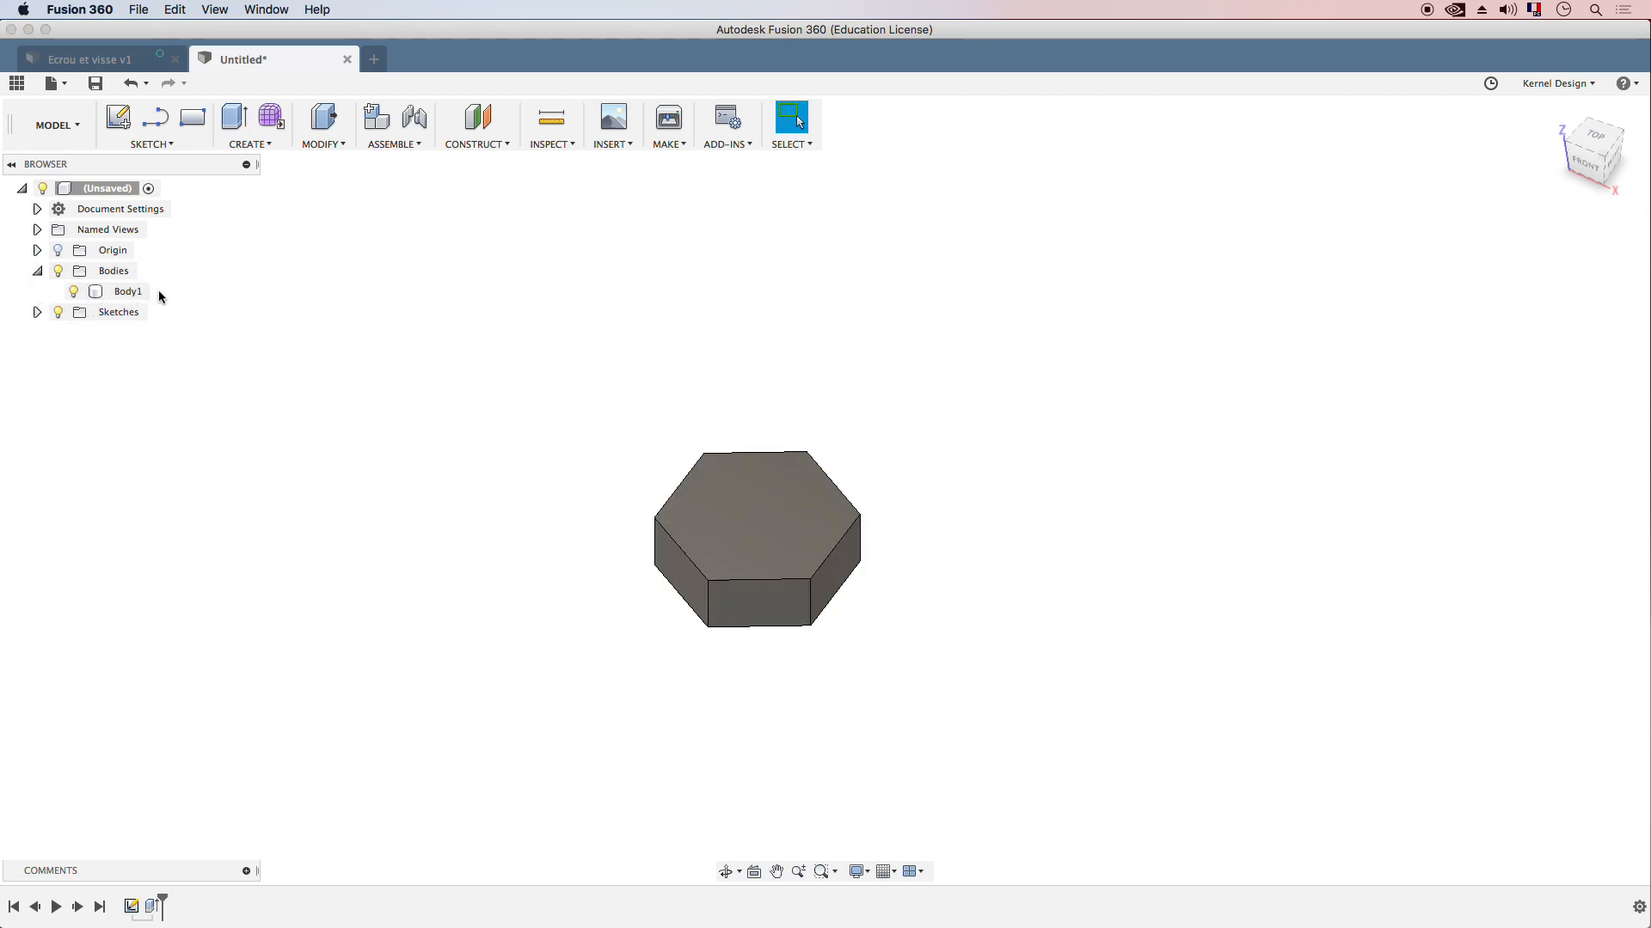
{"action": "left_click", "coordinate": [126, 294]}
{"action": "double_click", "coordinate": [130, 294]}
{"action": "type", "text": "Ecrou"}
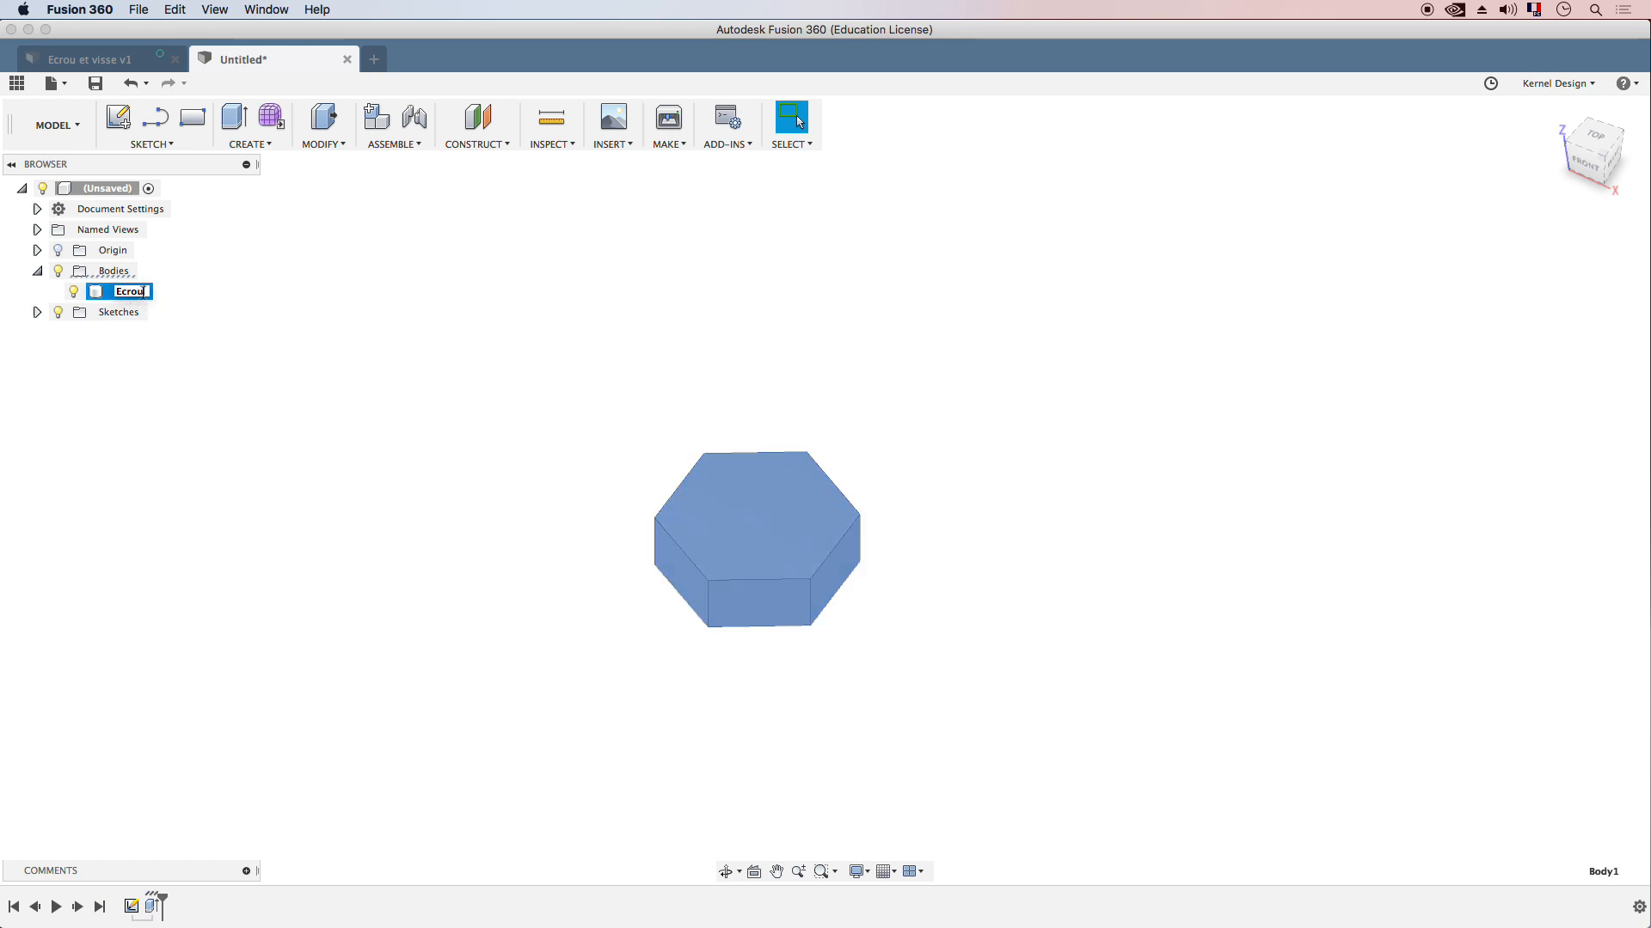
{"action": "left_click", "coordinate": [405, 268]}
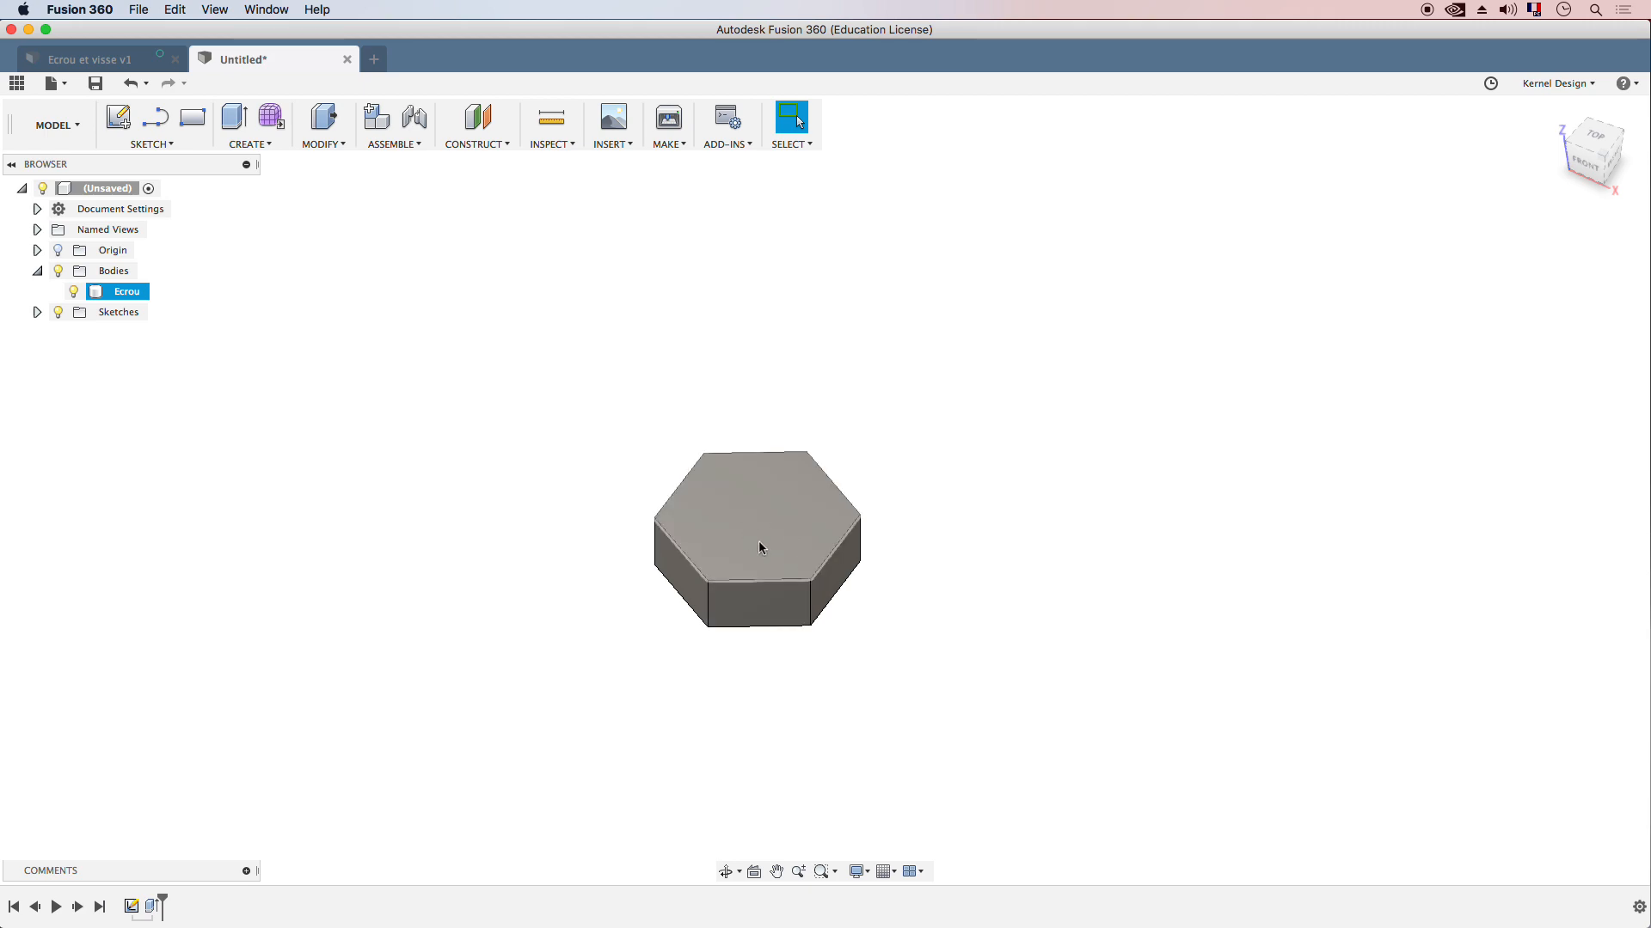
Sketch a 20 mm diameter circle centred on the origin on the nut's upper face
{"action": "left_click", "coordinate": [791, 528]}
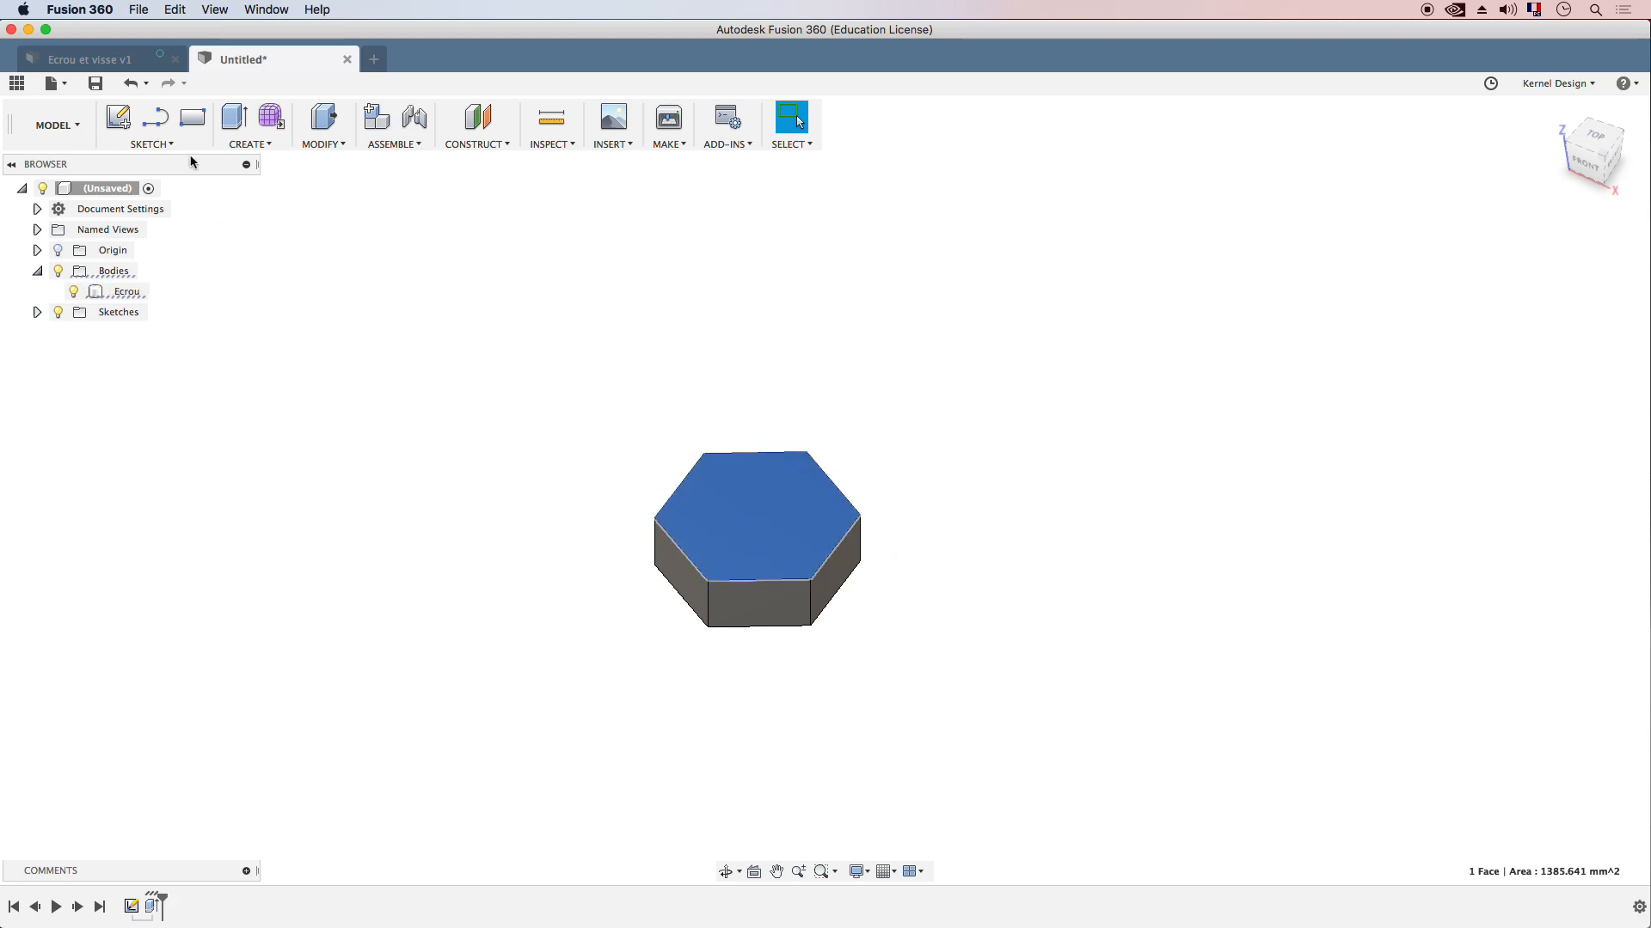
{"action": "left_click", "coordinate": [117, 116]}
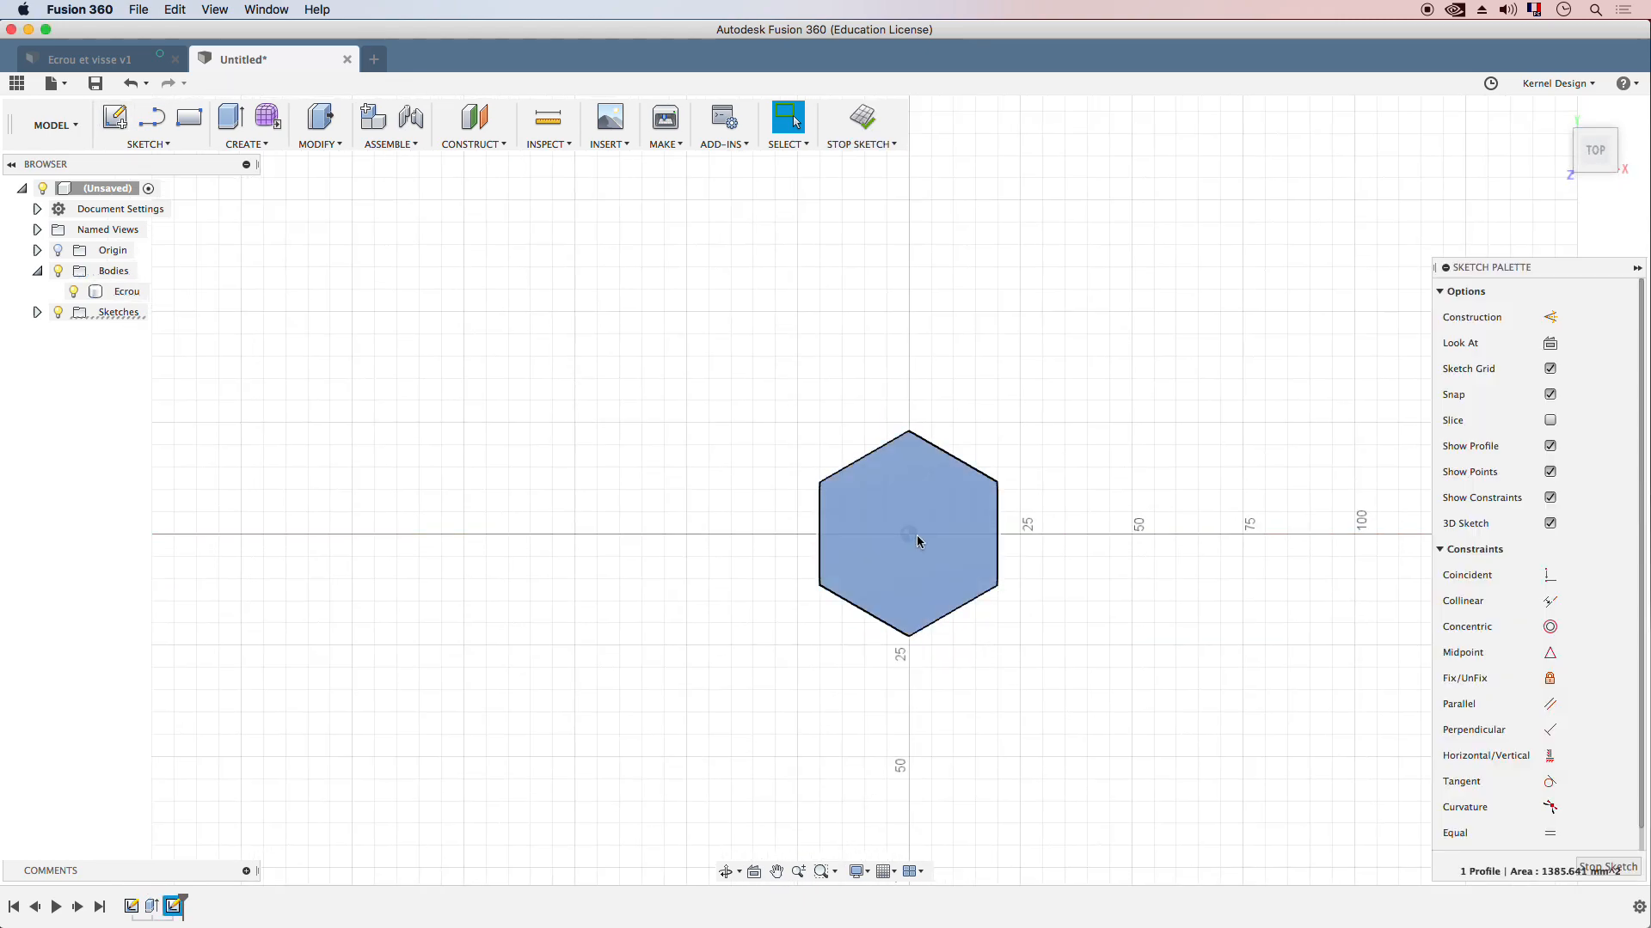
{"action": "key", "text": "c"}
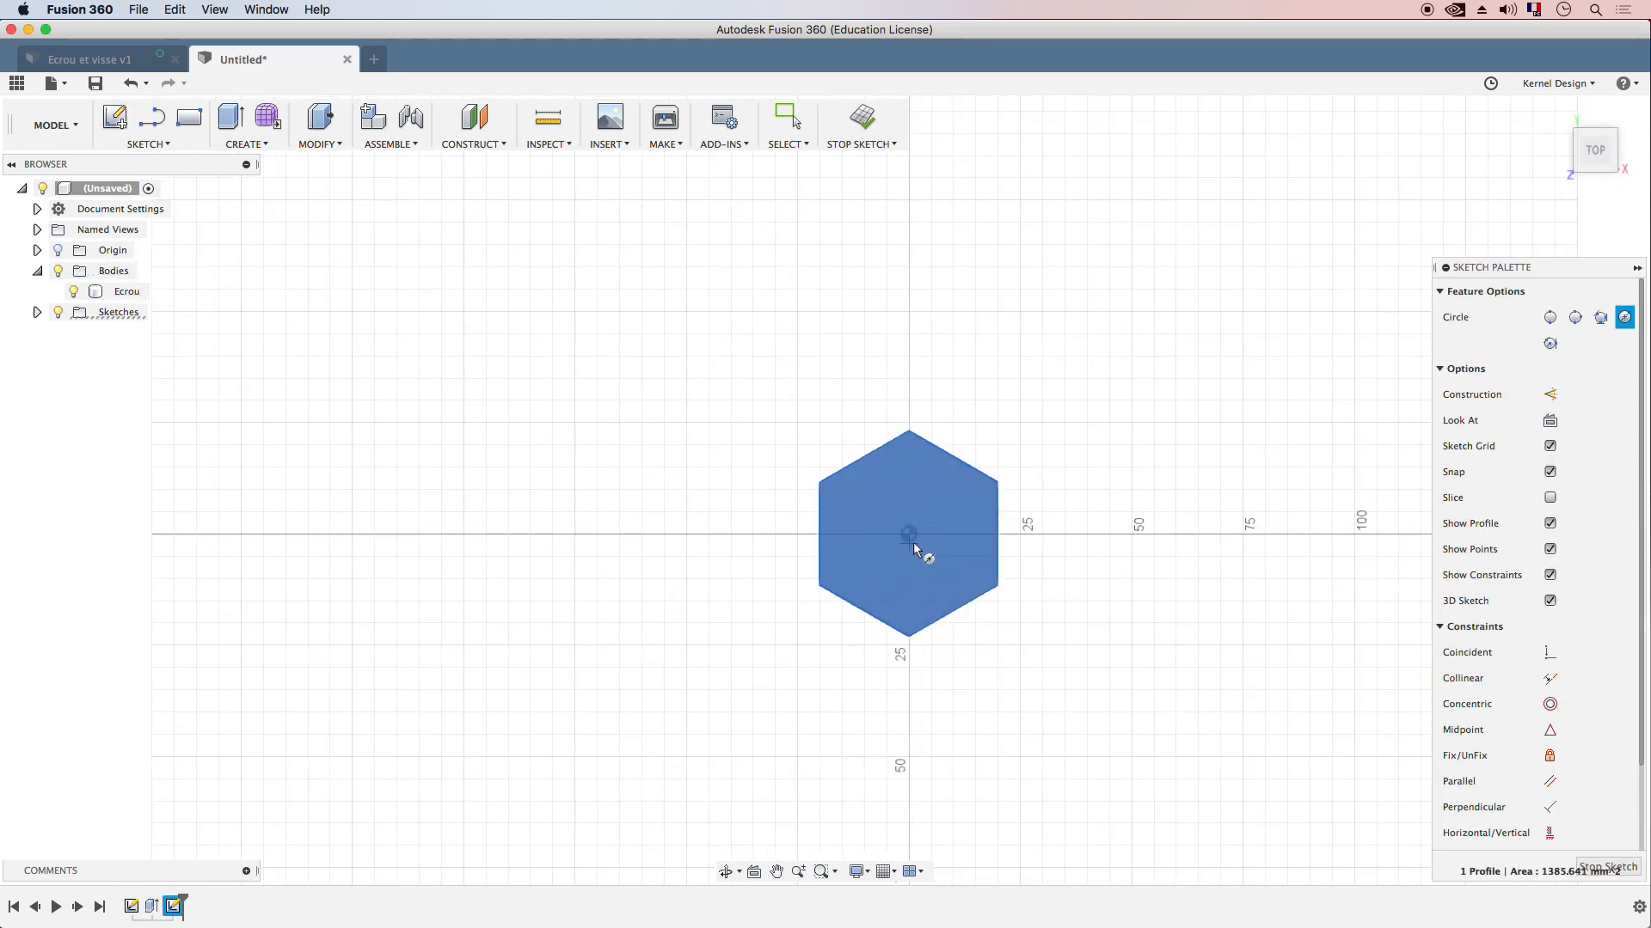
{"action": "scroll", "coordinate": [909, 542], "scroll_direction": "up", "scroll_amount": 5}
{"action": "left_click", "coordinate": [900, 525]}
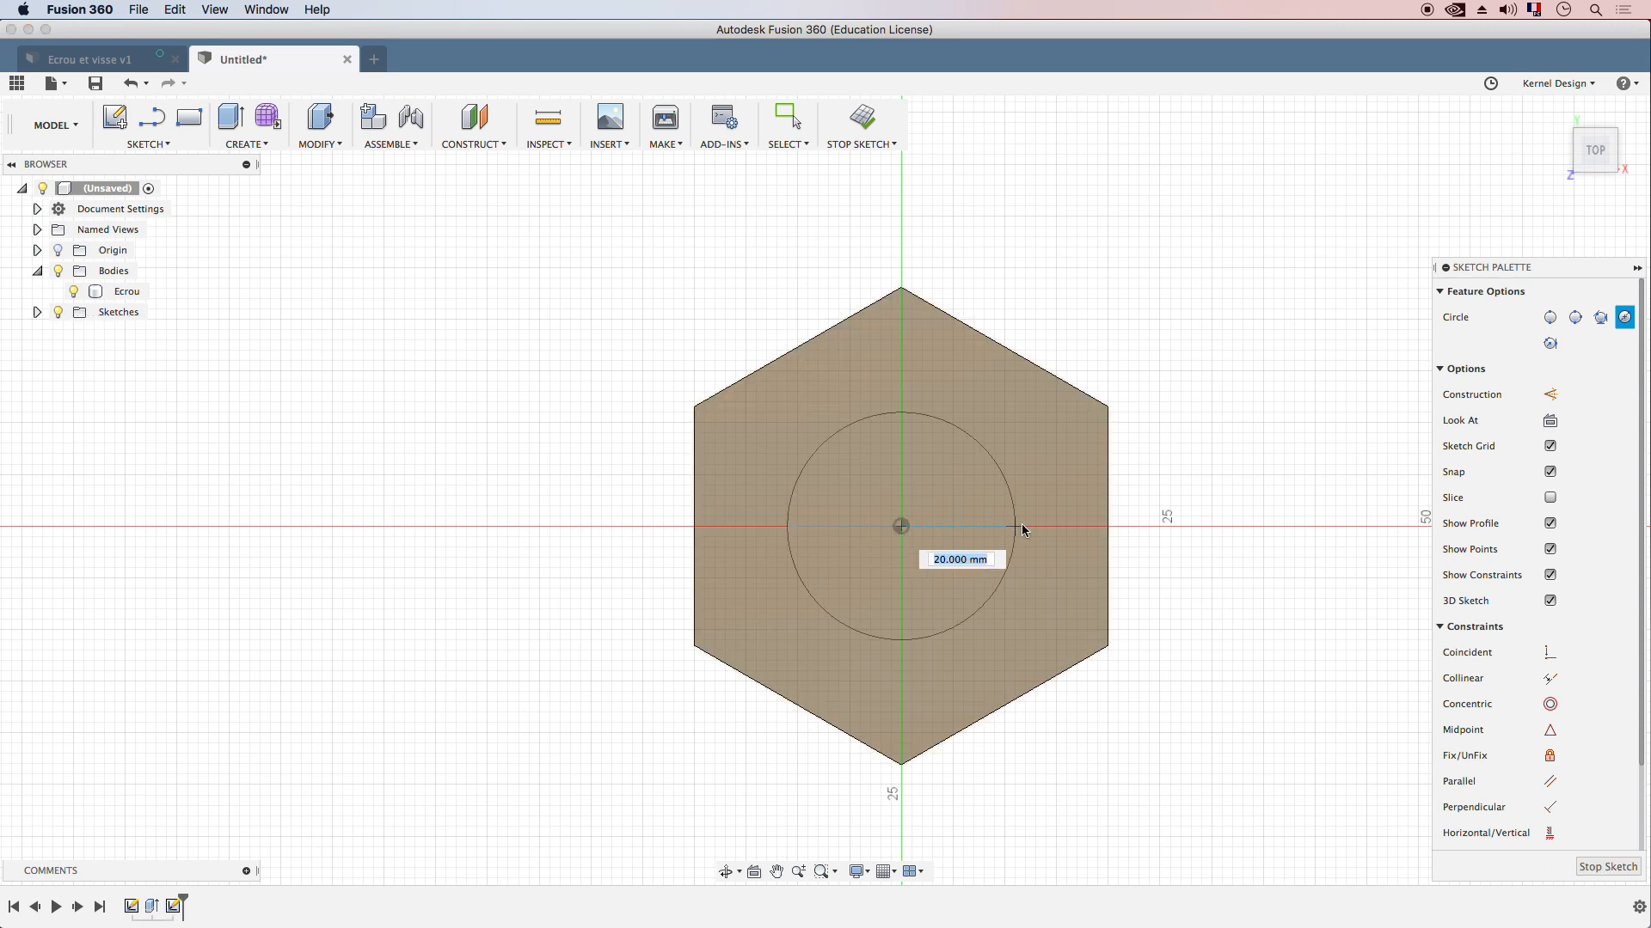
{"action": "type", "text": "20"}
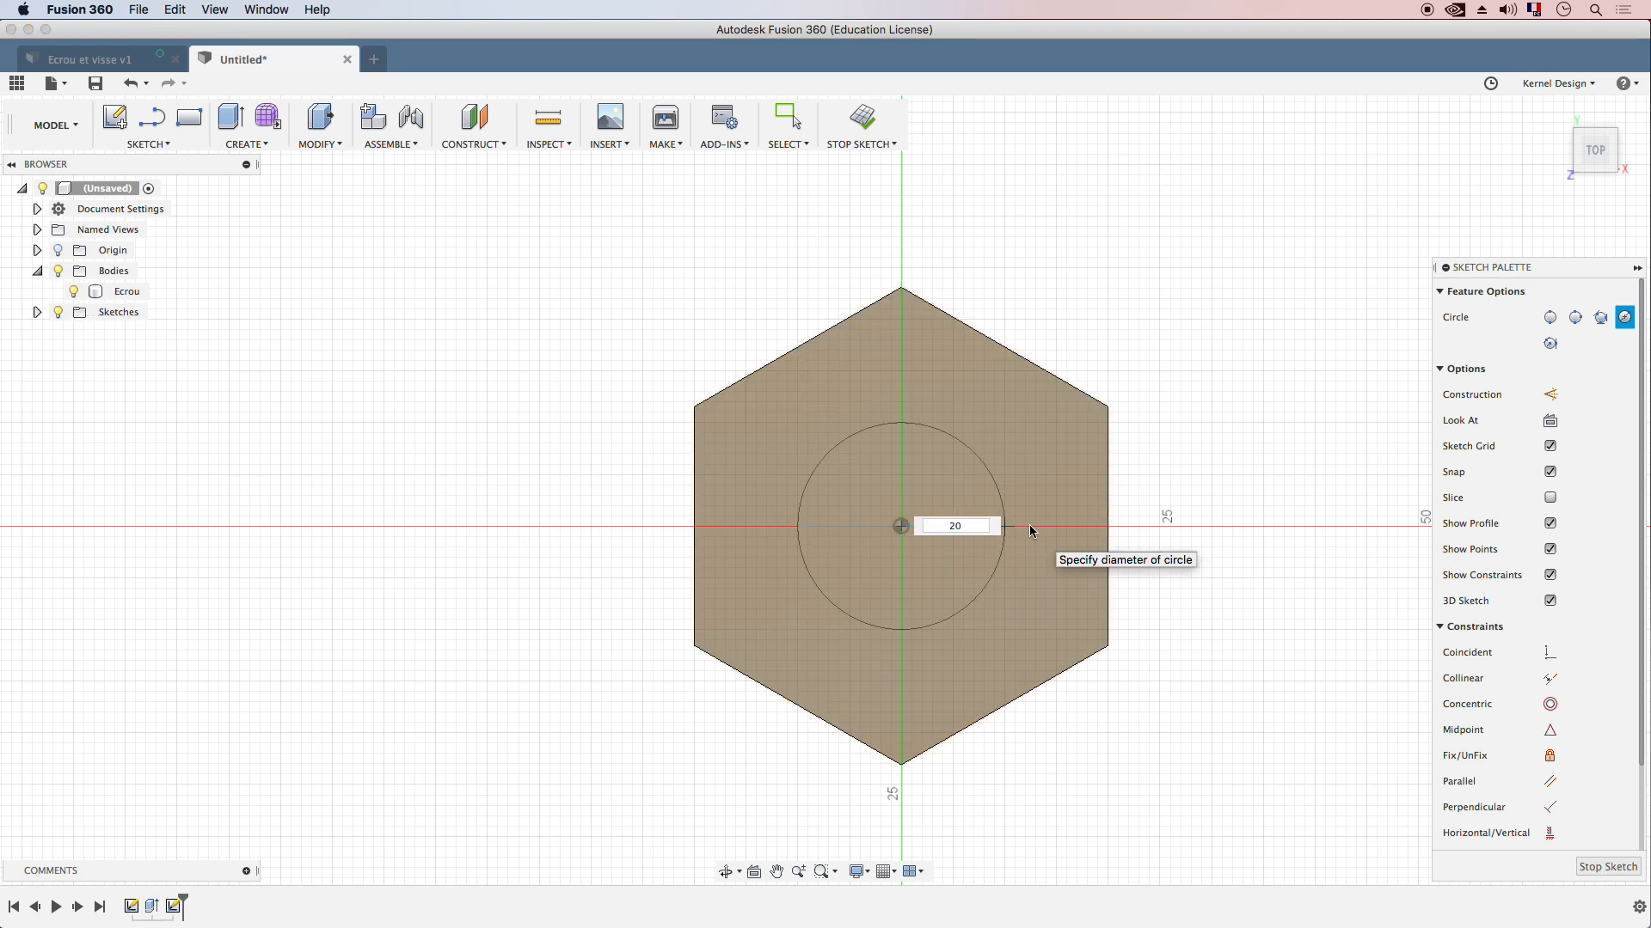
{"action": "key", "text": "Tab"}
{"action": "key", "text": "Return"}
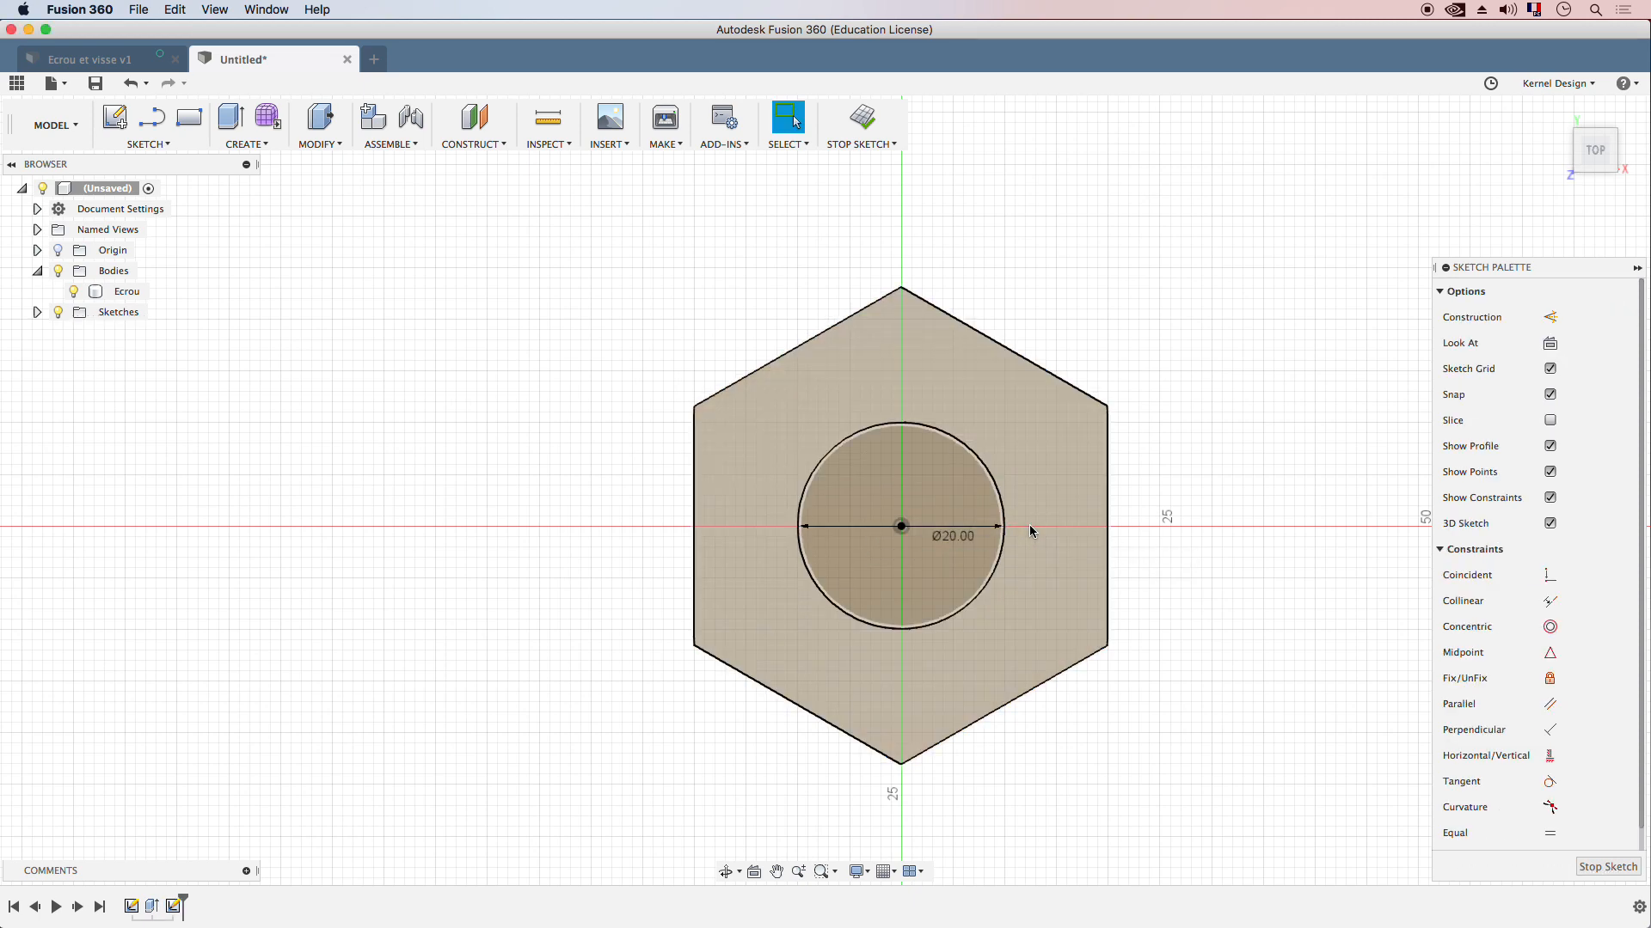
Cut the circle profile completely through the nut with an extrusion of about -24.14 mm
{"action": "mouse_move", "coordinate": [1022, 542]}
{"action": "middle_mouse_down", "text": "shift"}
{"action": "mouse_move", "coordinate": [988, 516]}
{"action": "mouse_move", "coordinate": [958, 521]}
{"action": "mouse_move", "coordinate": [977, 464]}
{"action": "middle_mouse_up", "text": "shift"}
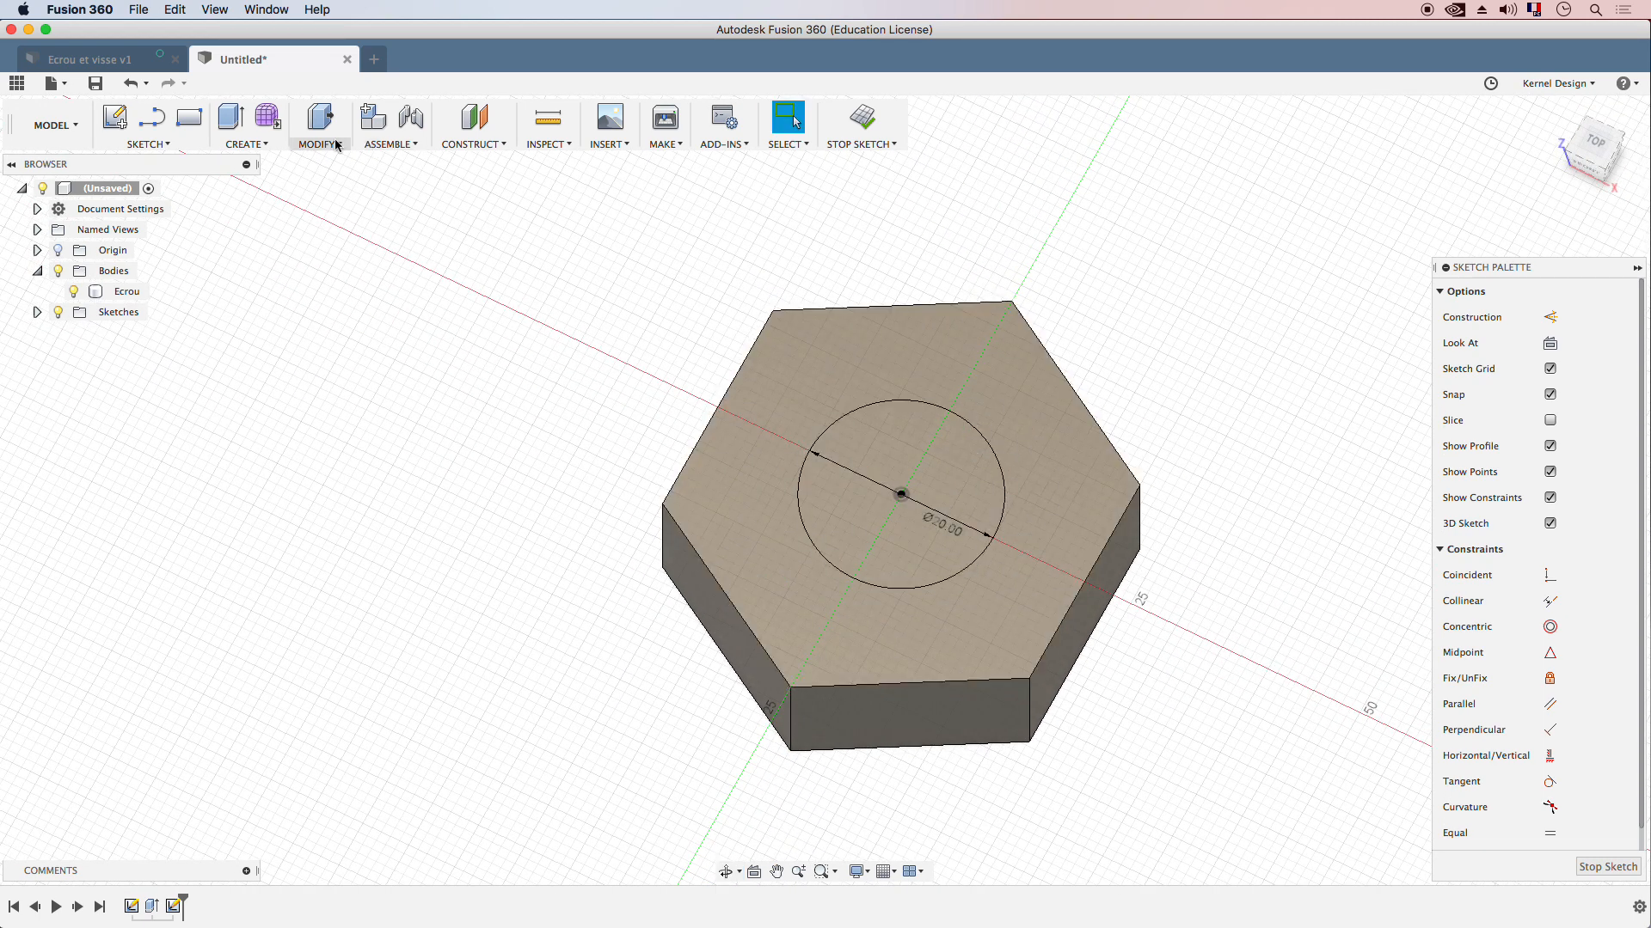
{"action": "left_click", "coordinate": [231, 117]}
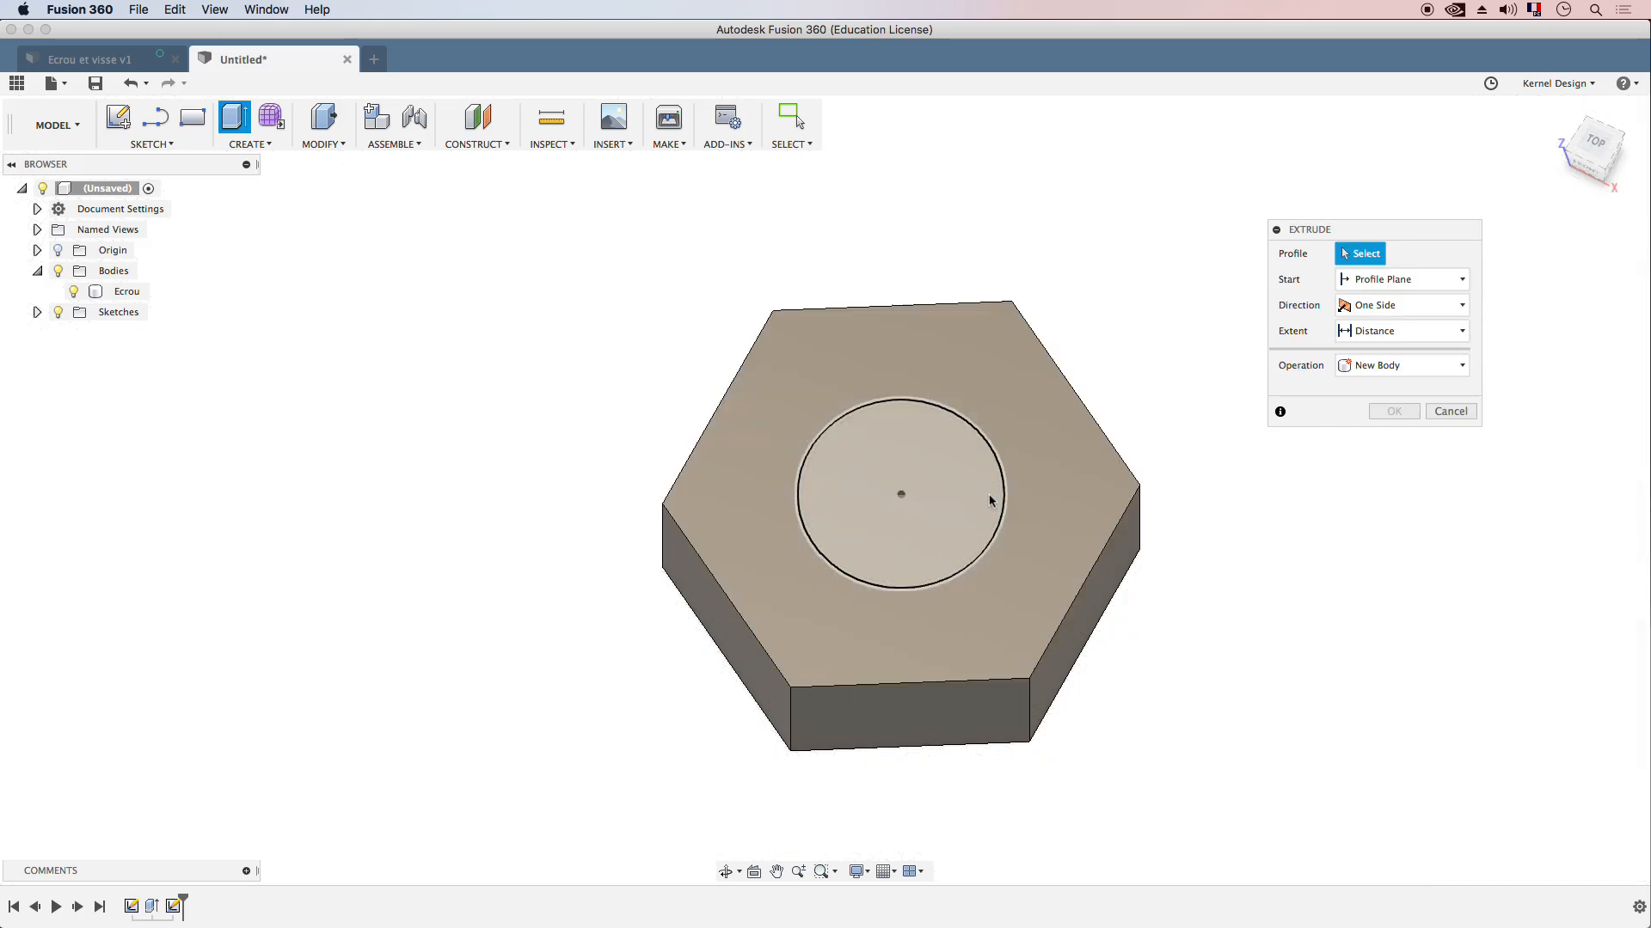
{"action": "left_click", "coordinate": [902, 489]}
{"action": "left_click_drag", "start_coordinate": [903, 488], "coordinate": [901, 606]}
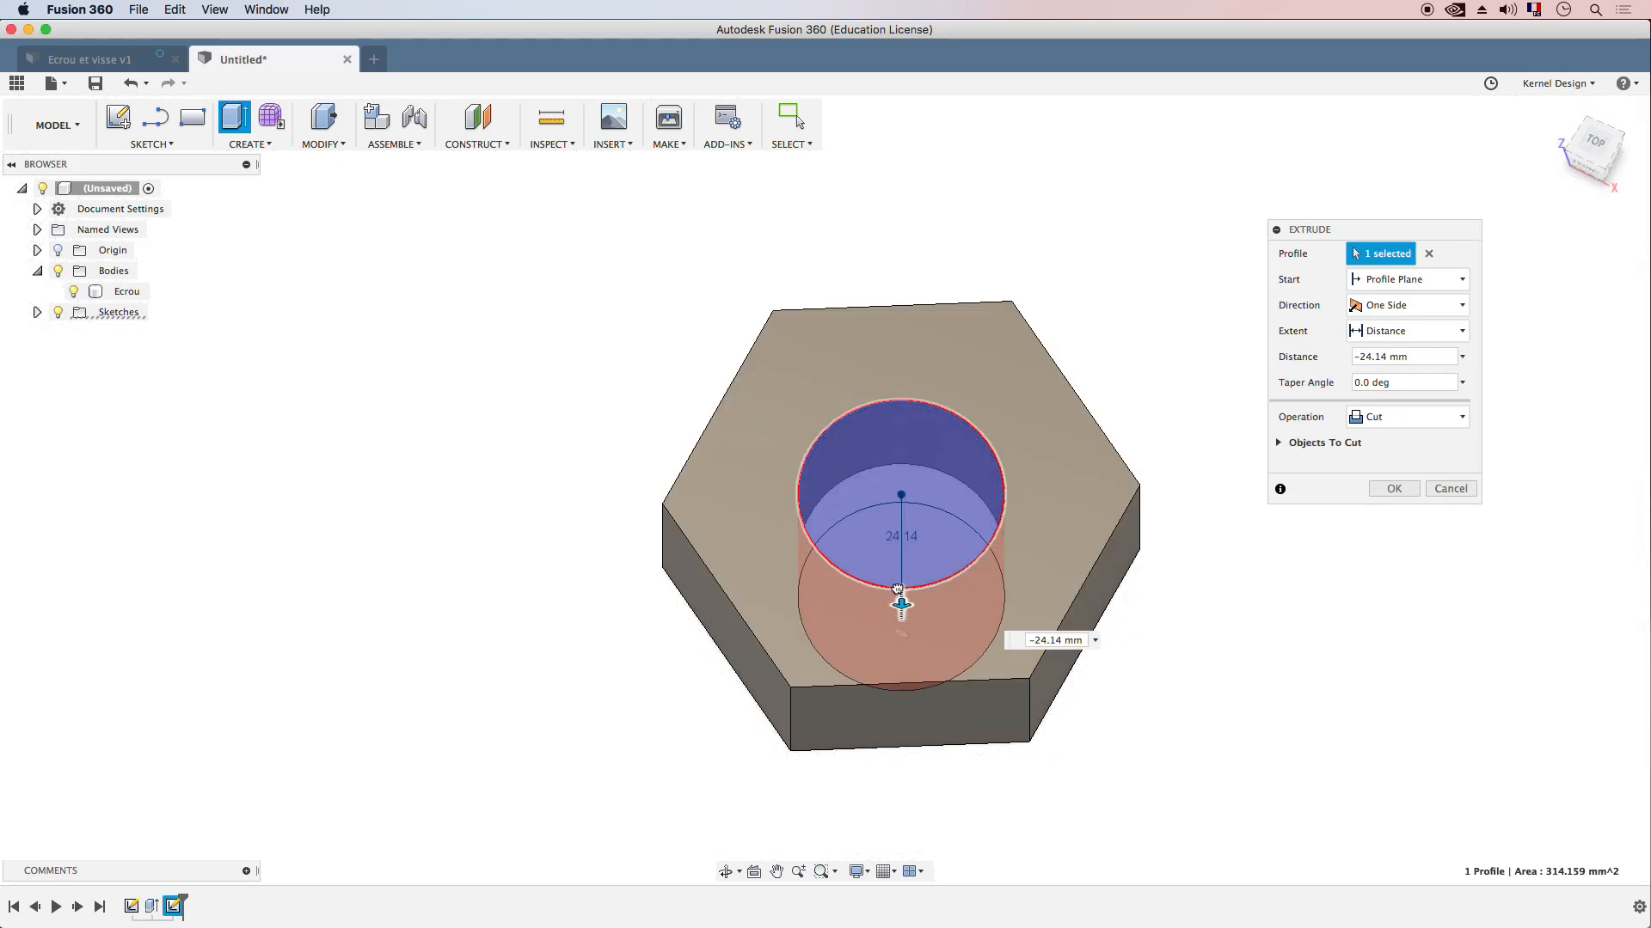
{"action": "left_click", "coordinate": [1394, 488]}
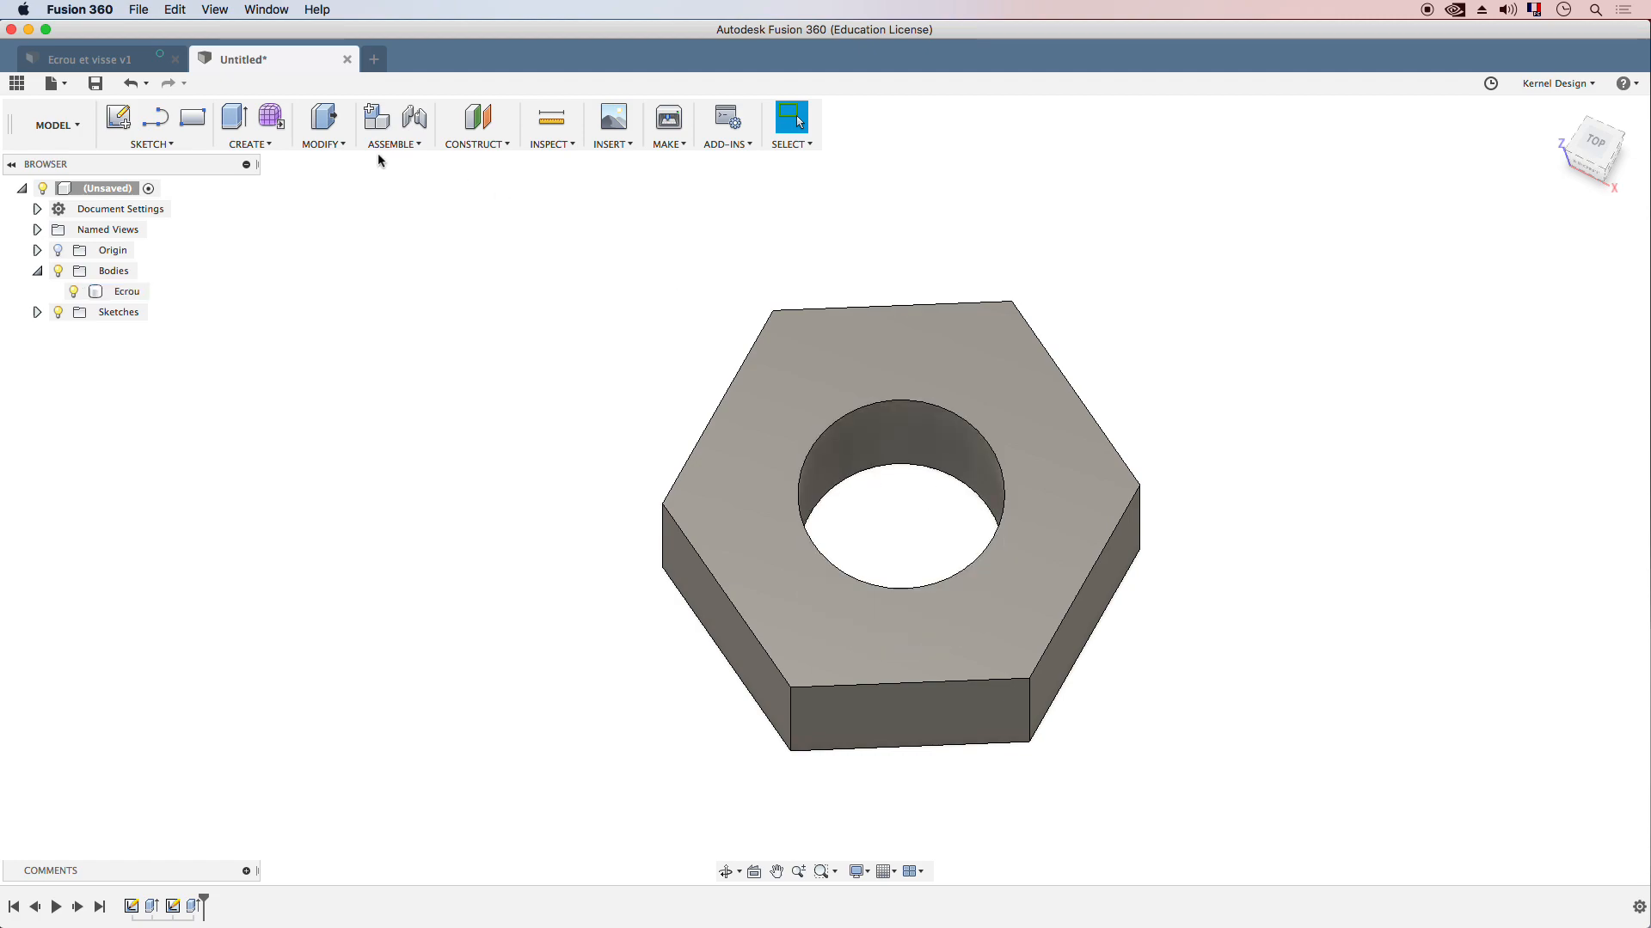
Start a thread on the hole's cylindrical face and enable the Modeled option
{"action": "left_click", "coordinate": [270, 148]}
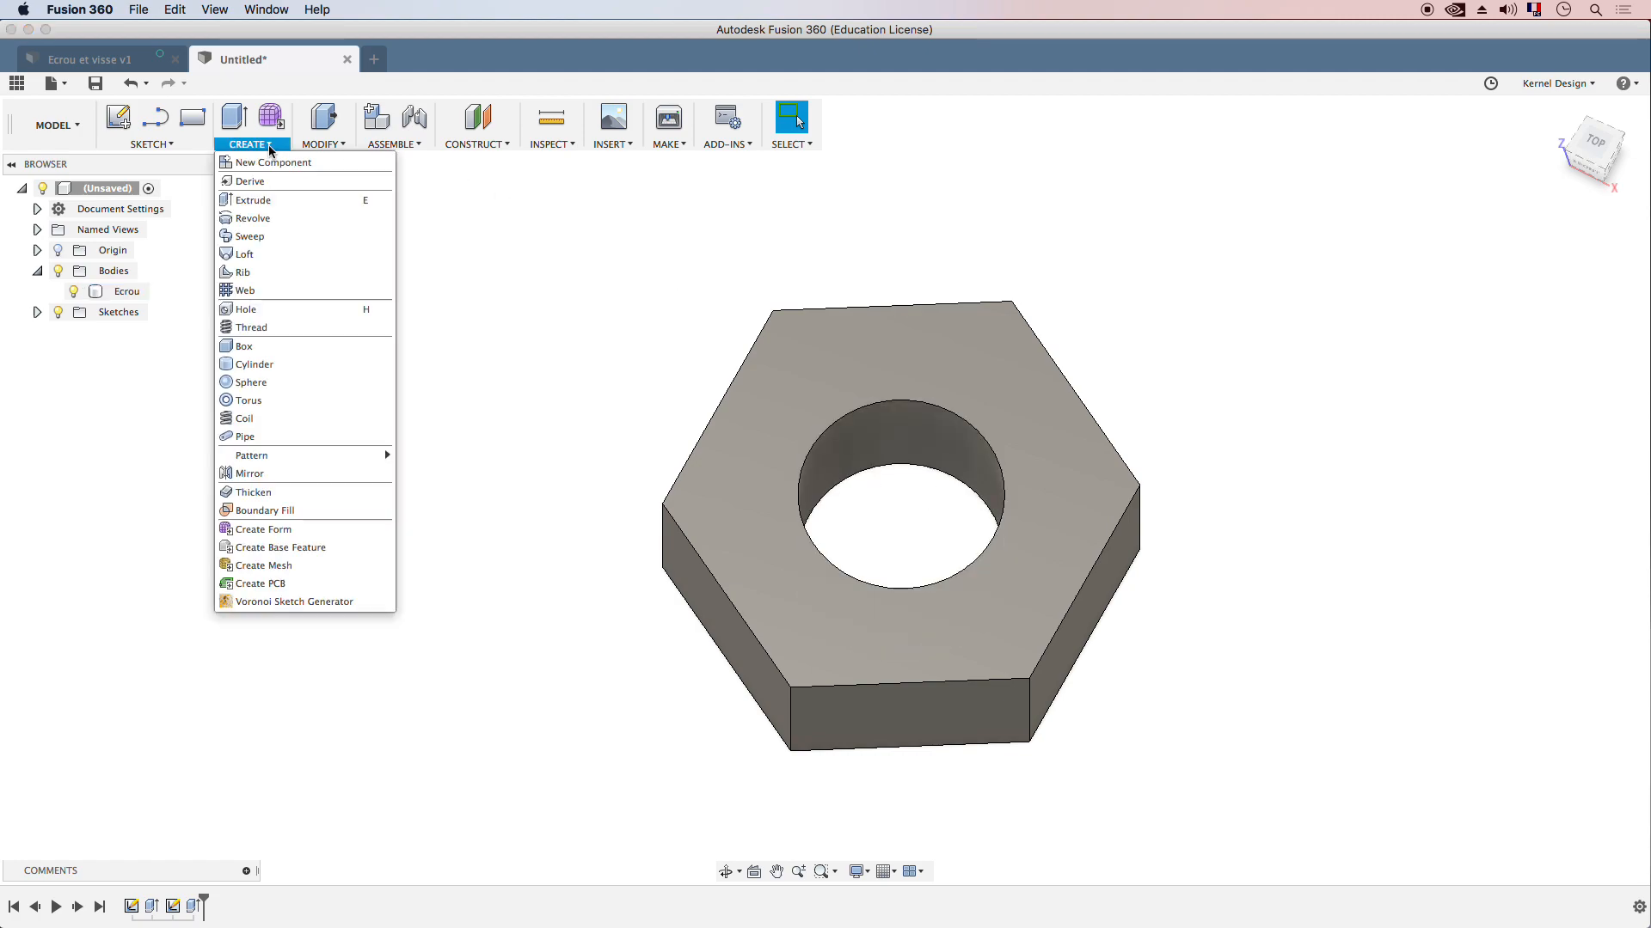
{"action": "left_click", "coordinate": [252, 328]}
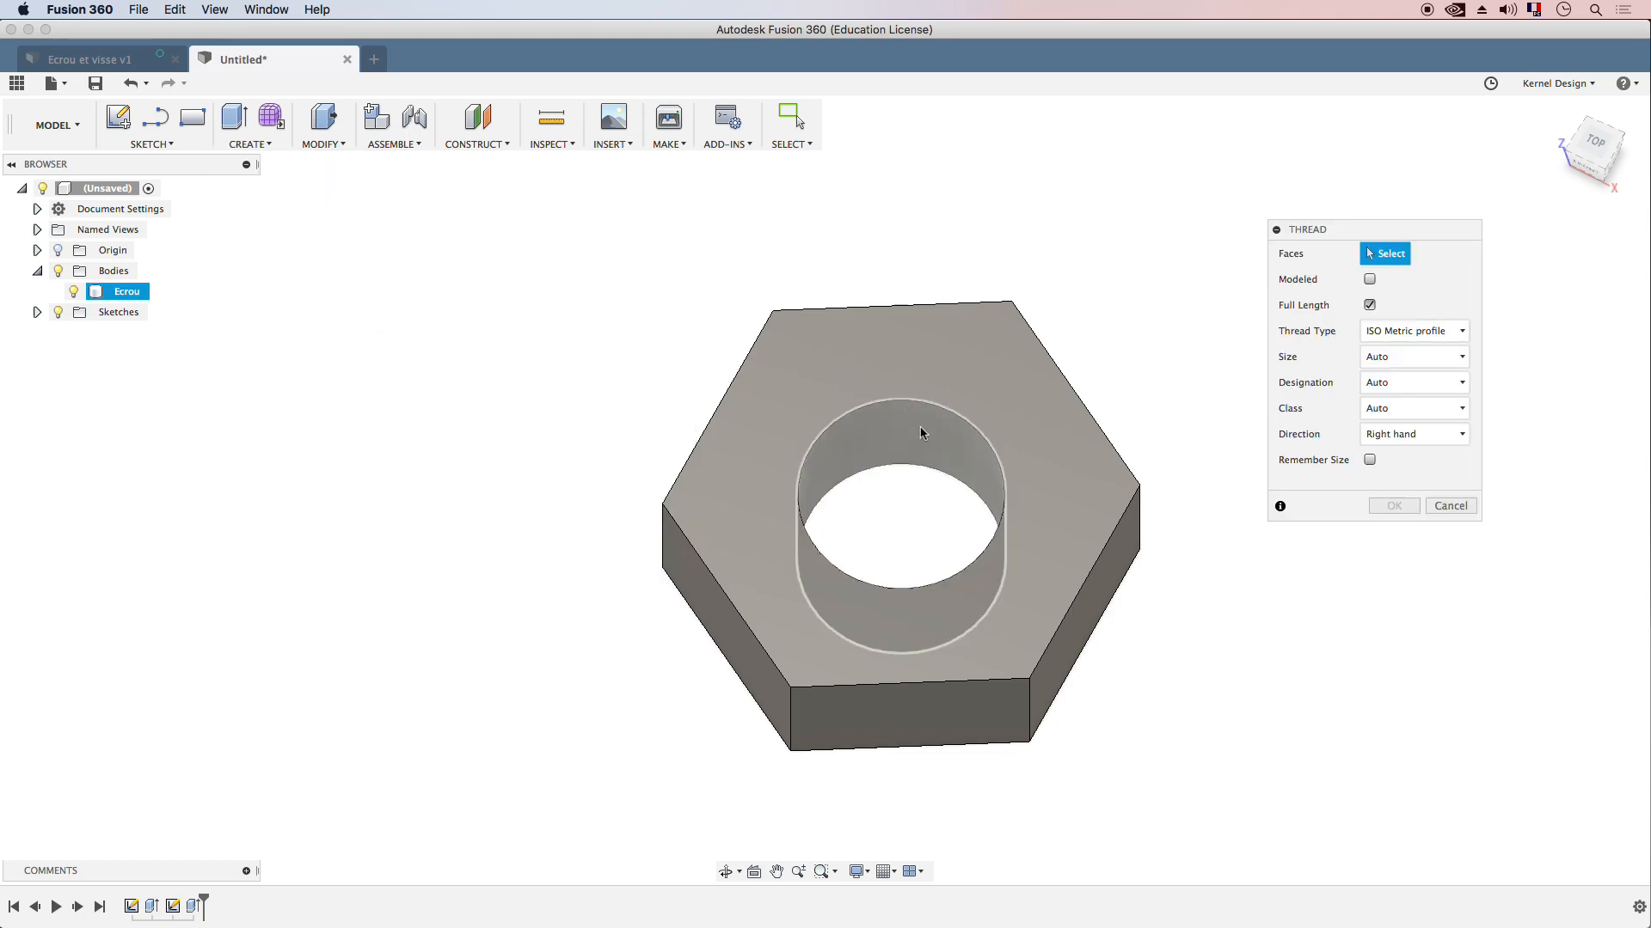
{"action": "left_click", "coordinate": [876, 431]}
{"action": "left_click_drag", "start_coordinate": [1433, 221], "coordinate": [676, 261]}
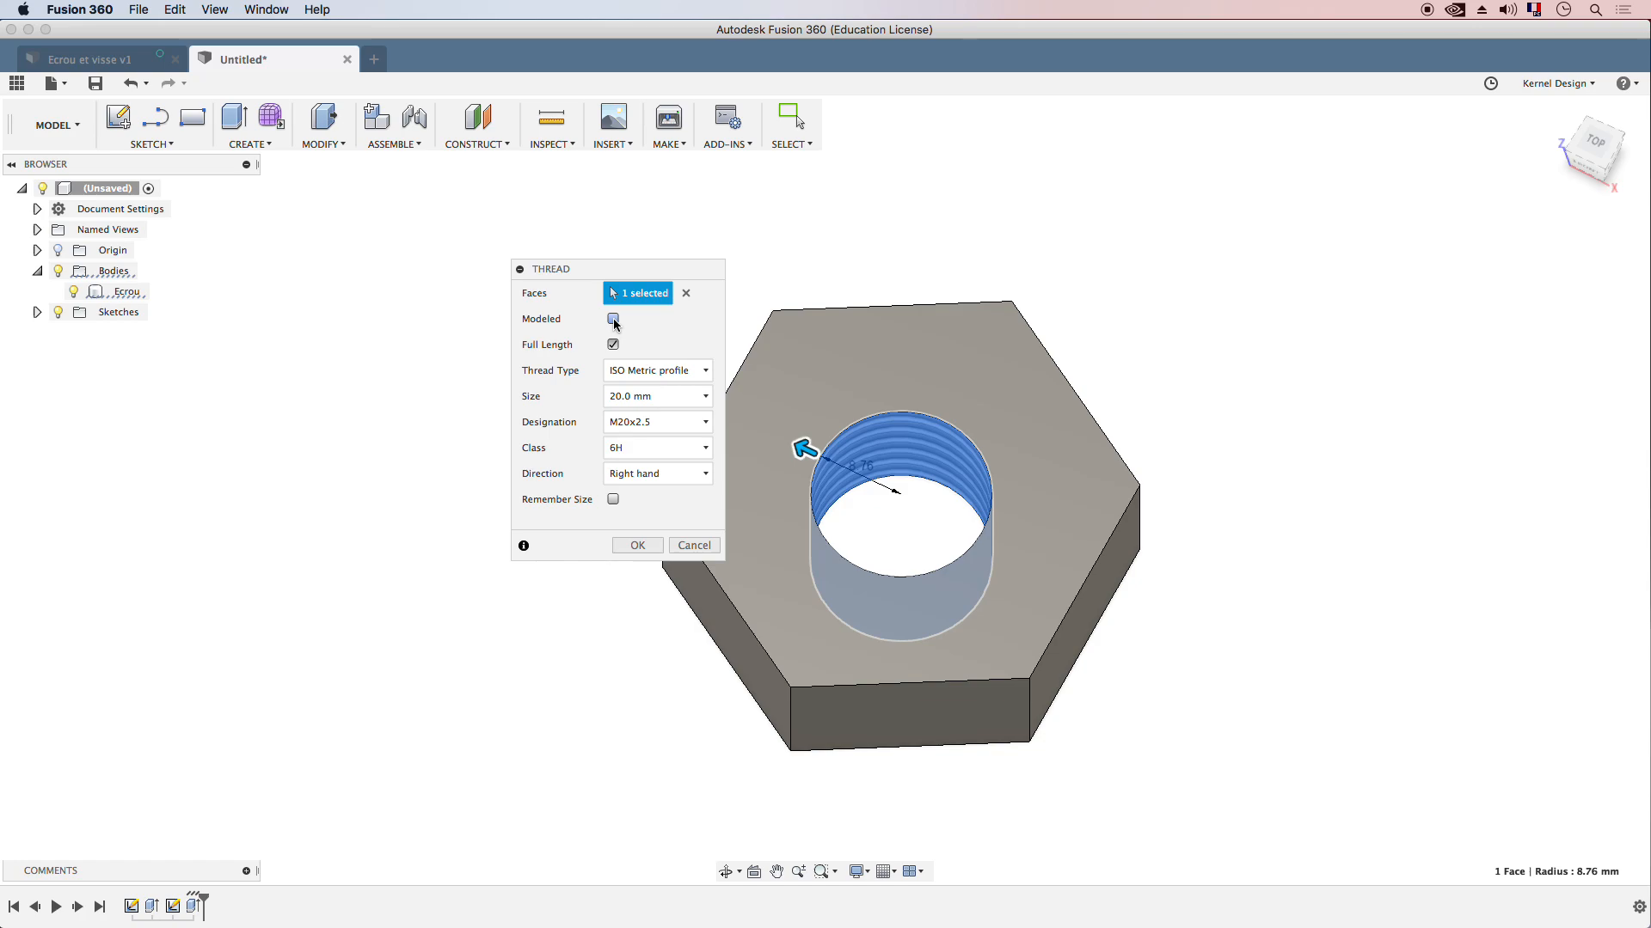
{"action": "left_click", "coordinate": [613, 320]}
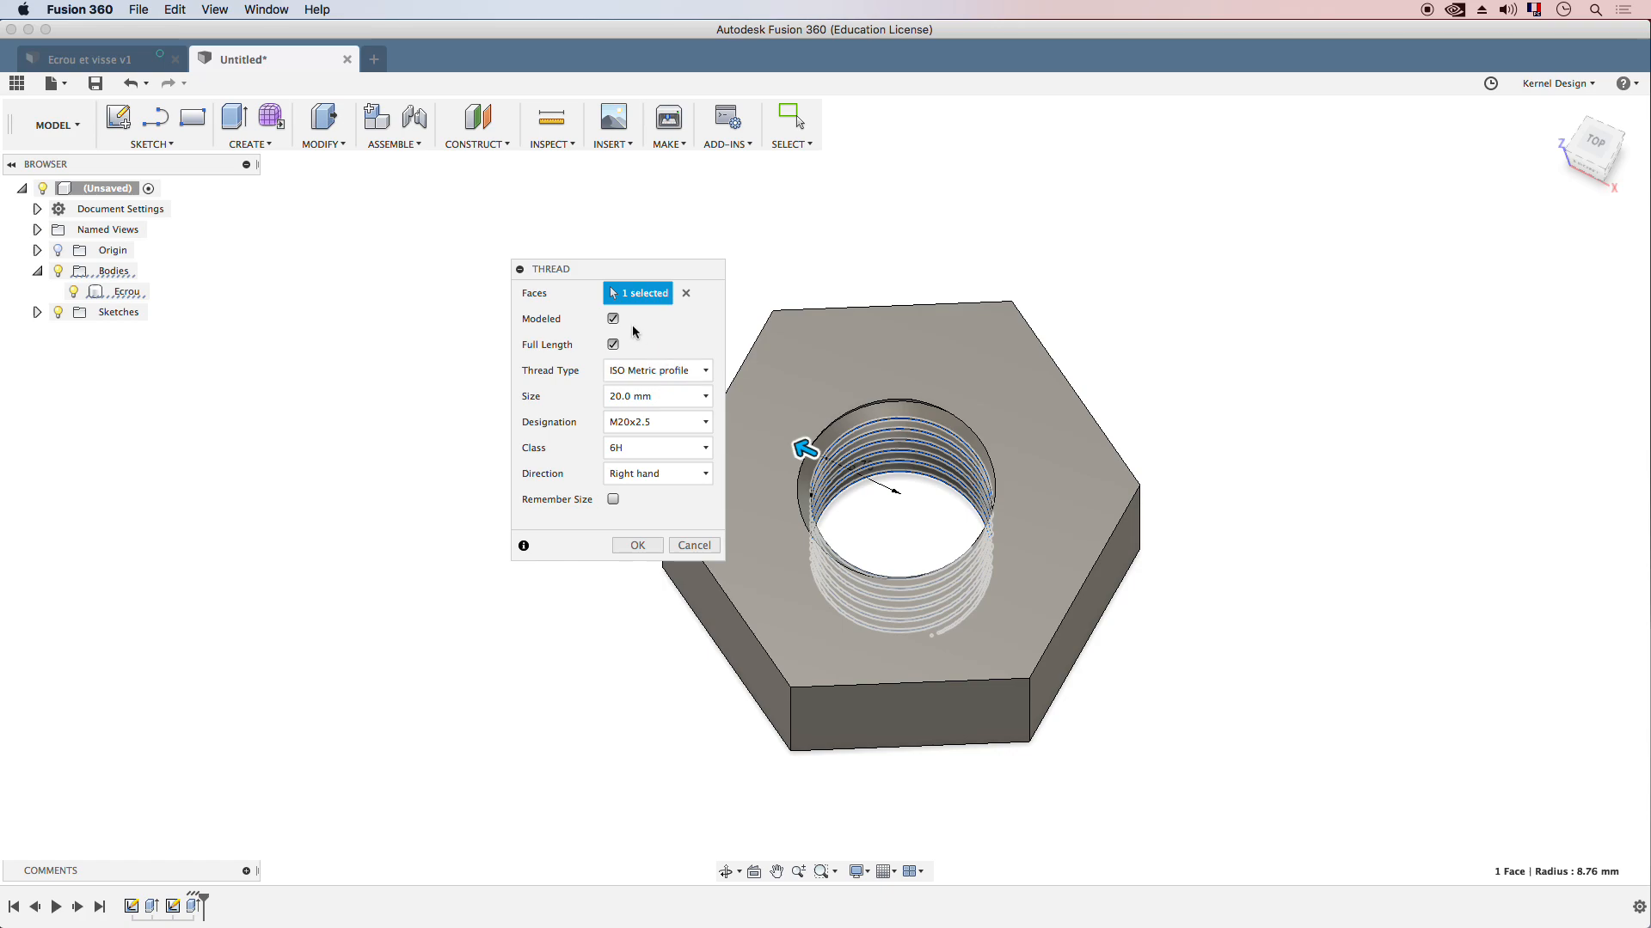
{"action": "left_click", "coordinate": [614, 320]}
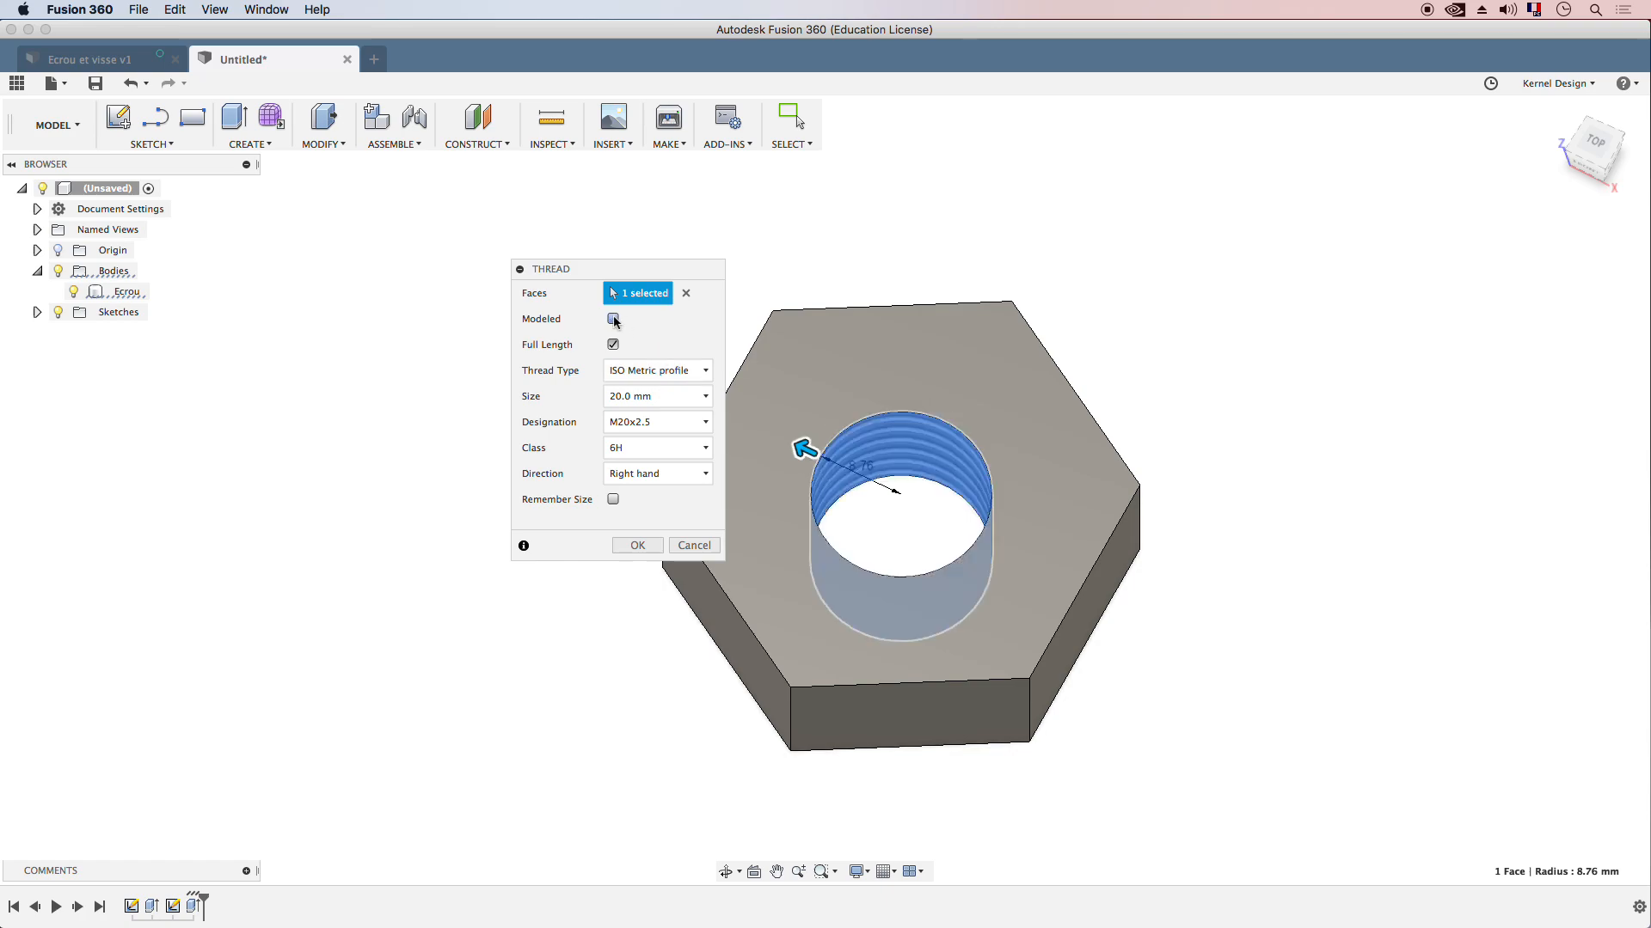
{"action": "left_click", "coordinate": [614, 319]}
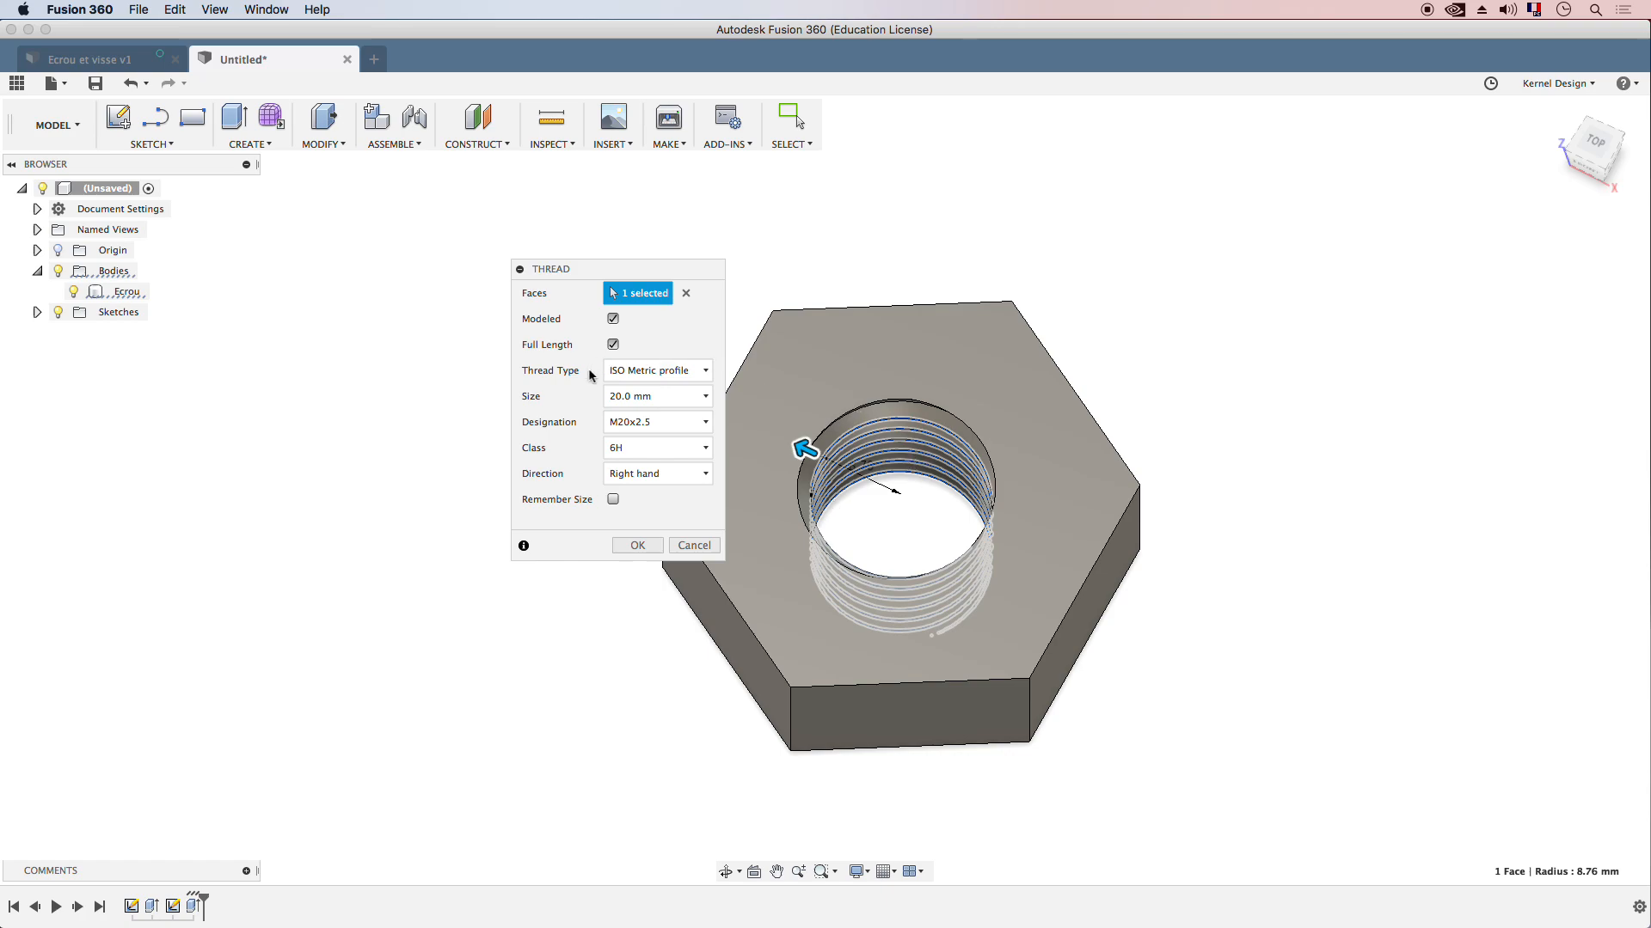
Review the available thread types and keep ISO Metric profile
{"action": "left_click", "coordinate": [653, 375]}
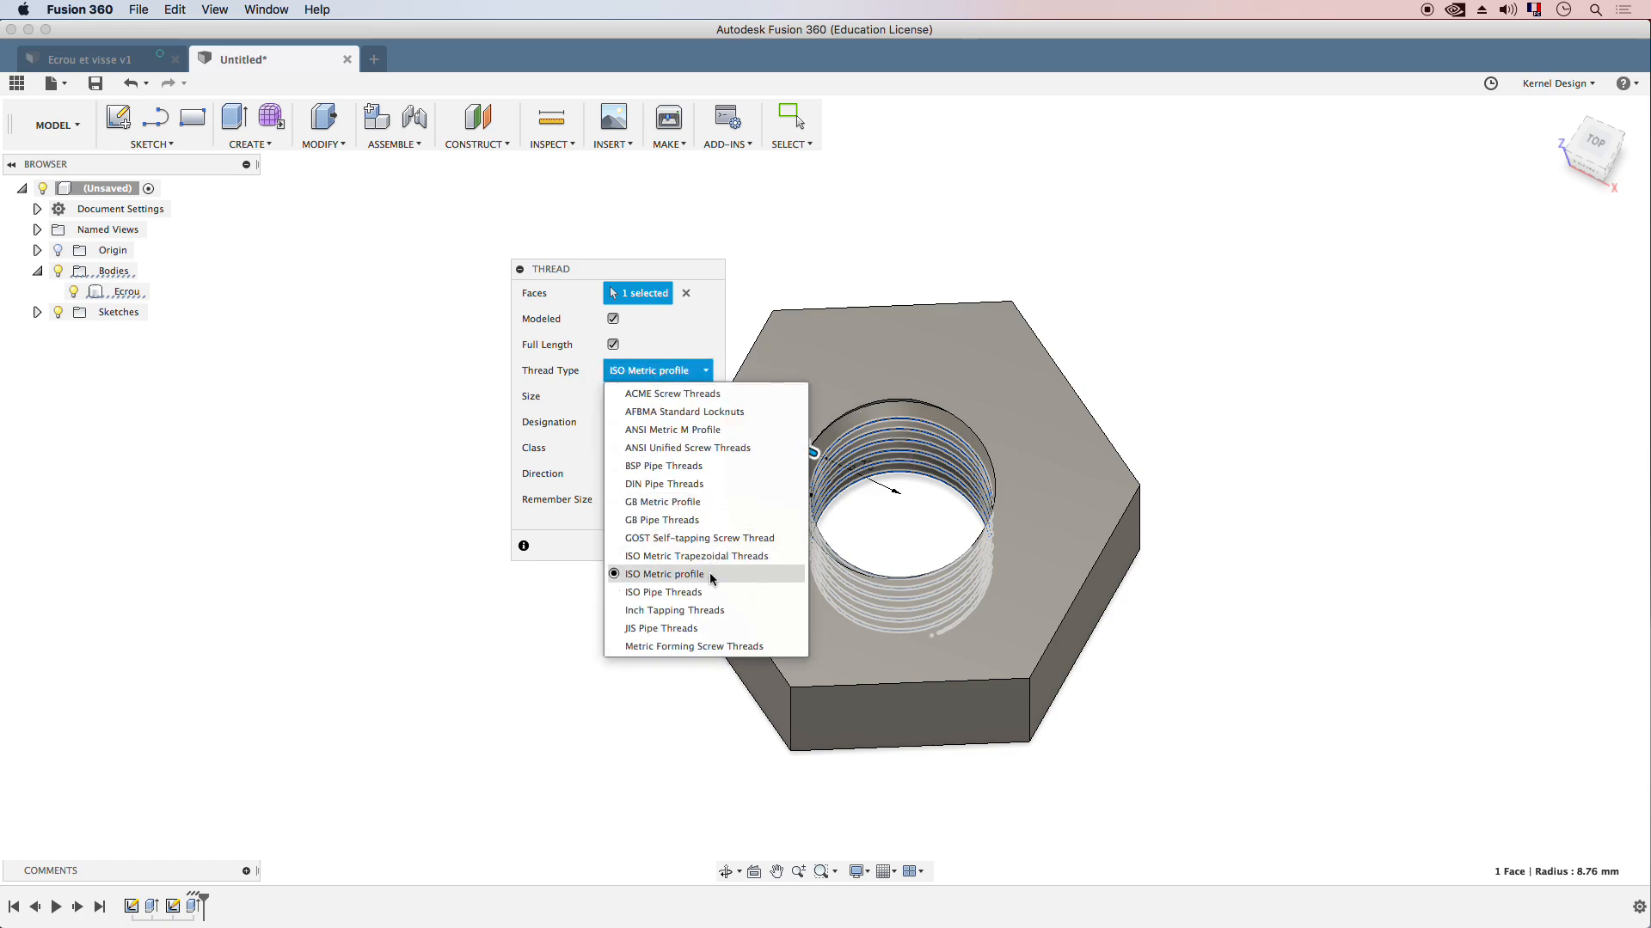
{"action": "left_click", "coordinate": [712, 577]}
{"action": "left_click", "coordinate": [633, 371]}
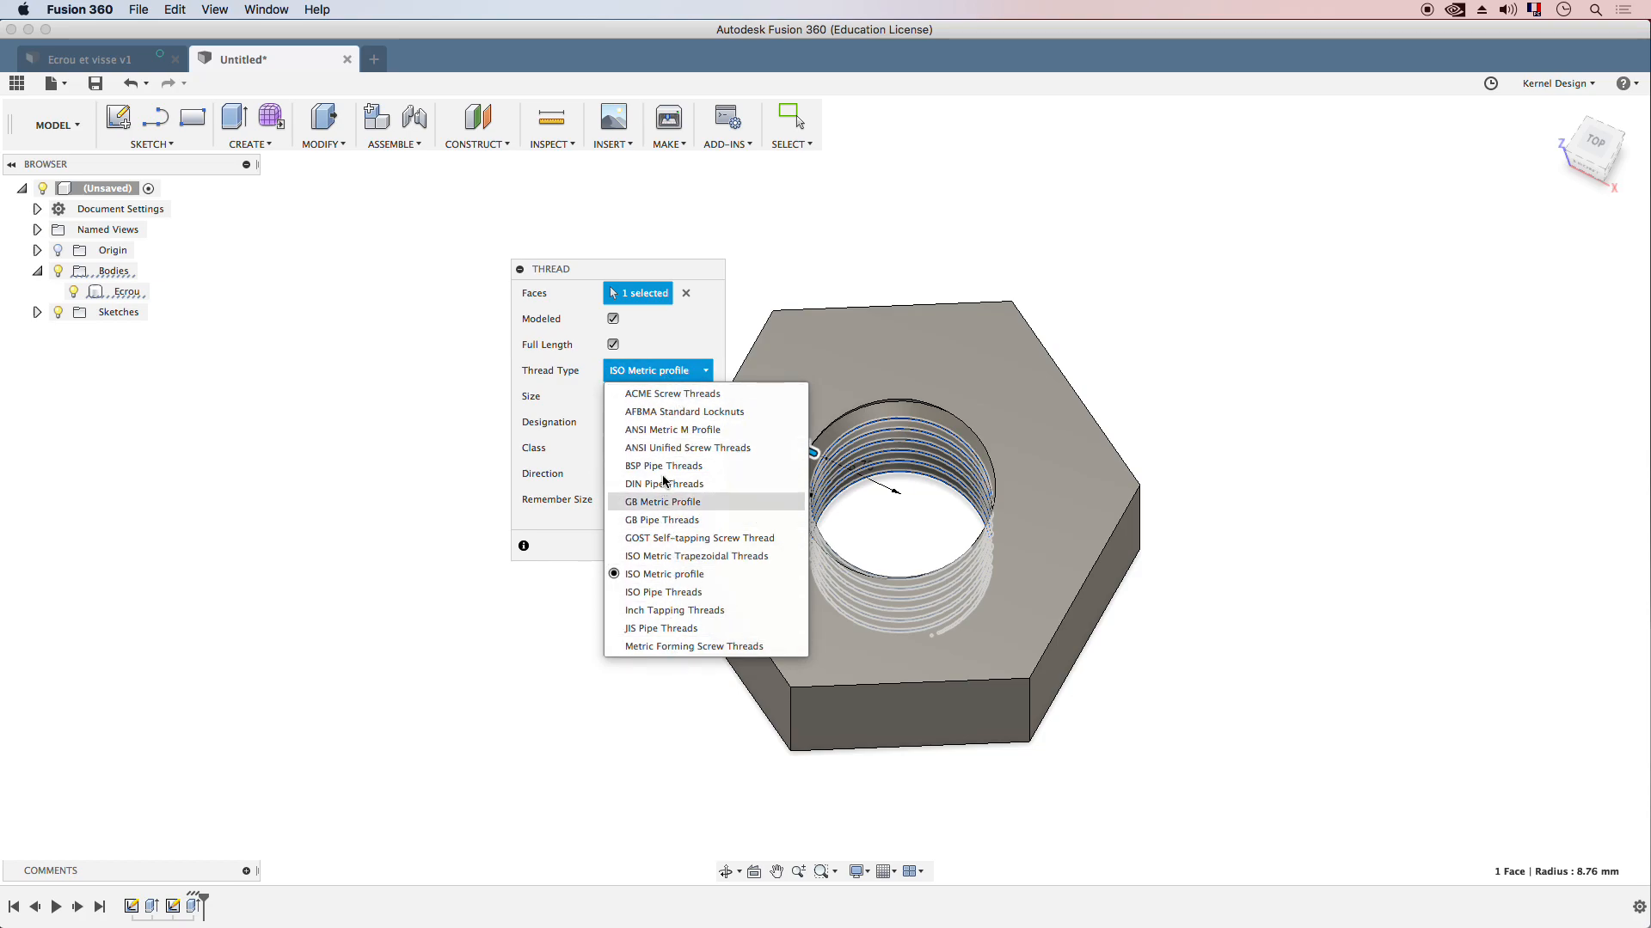
{"action": "left_click", "coordinate": [653, 370]}
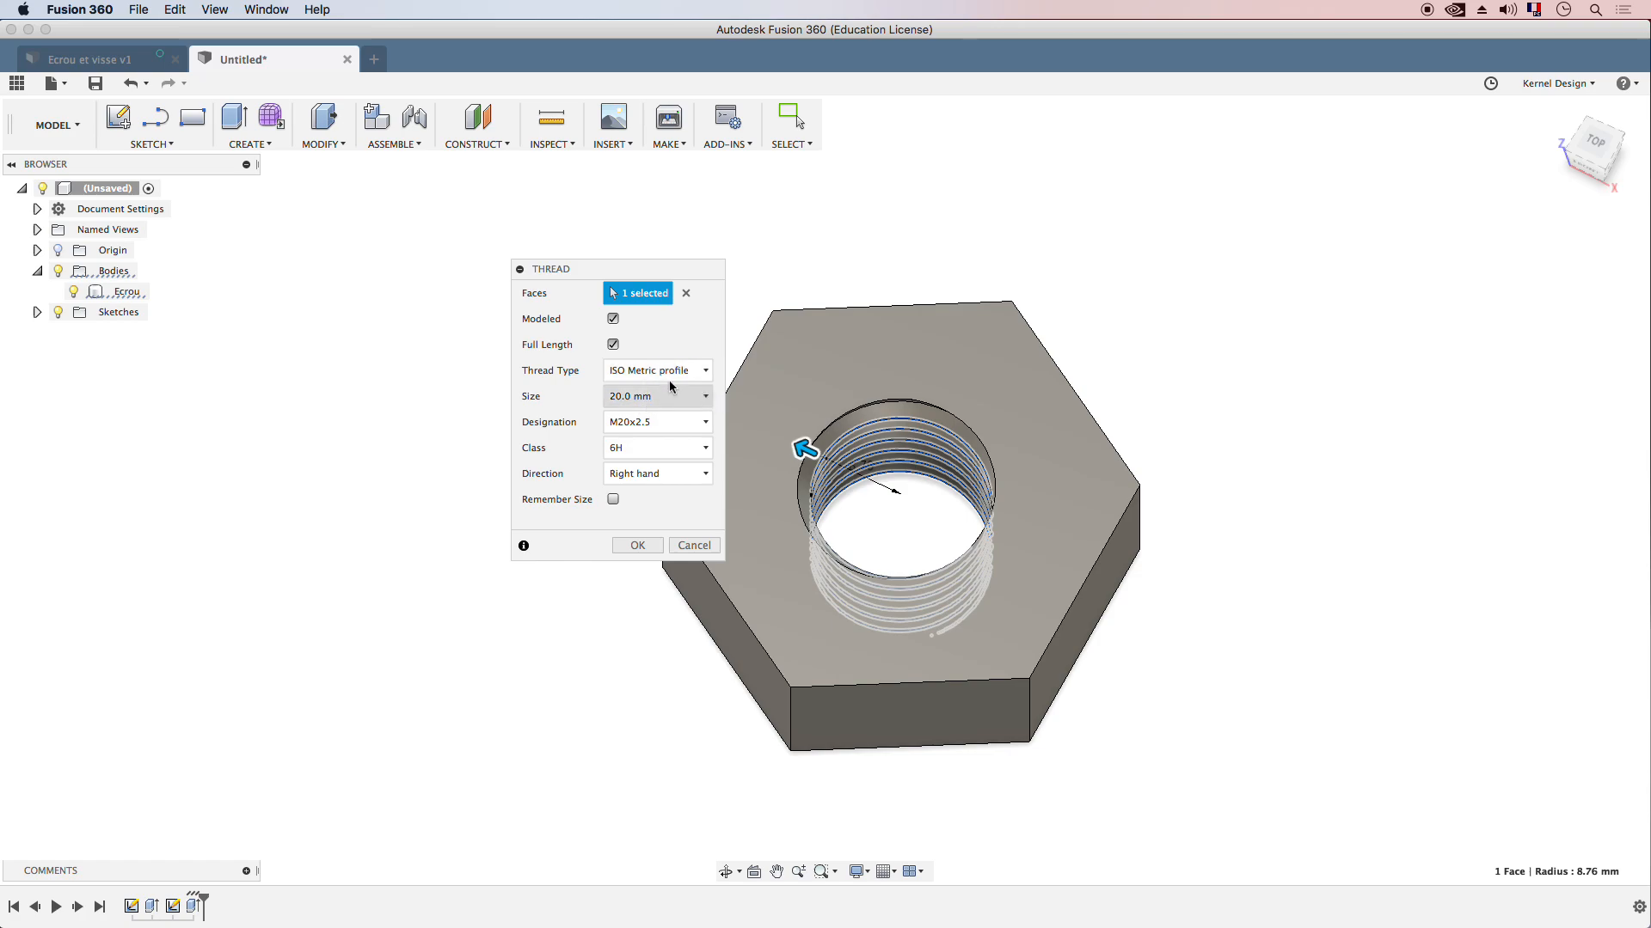
Try a 16.0 mm thread size on the hole and return the size to 20.0 mm
{"action": "left_click", "coordinate": [629, 399]}
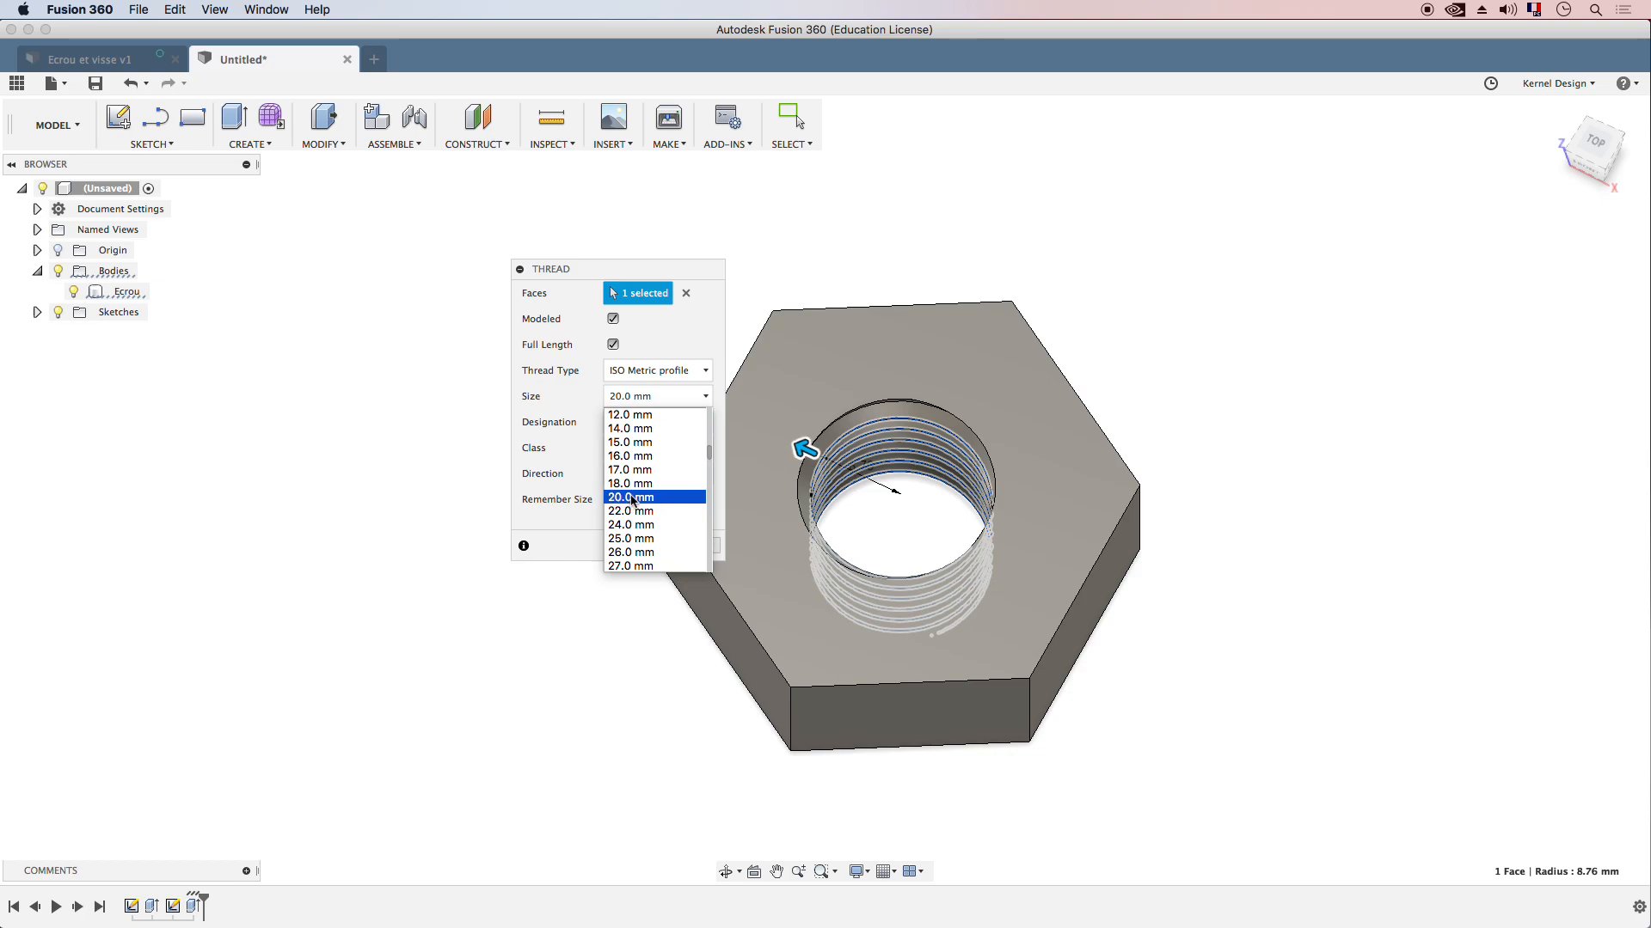
{"action": "left_click", "coordinate": [653, 457]}
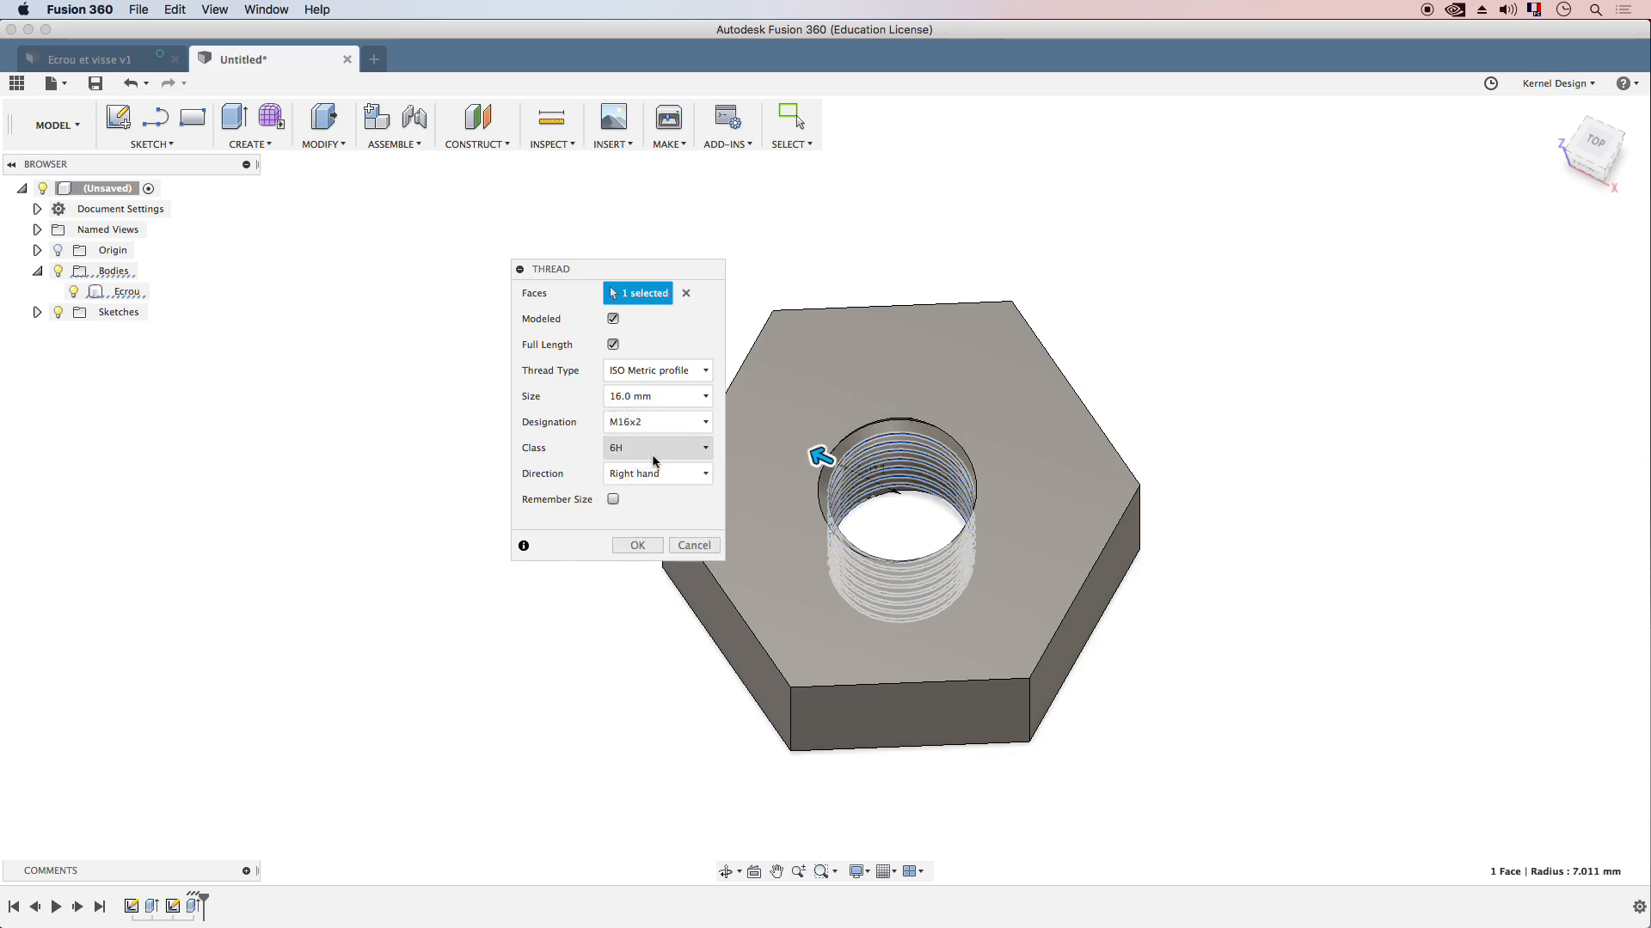
{"action": "left_click", "coordinate": [650, 396]}
{"action": "left_click", "coordinate": [643, 539]}
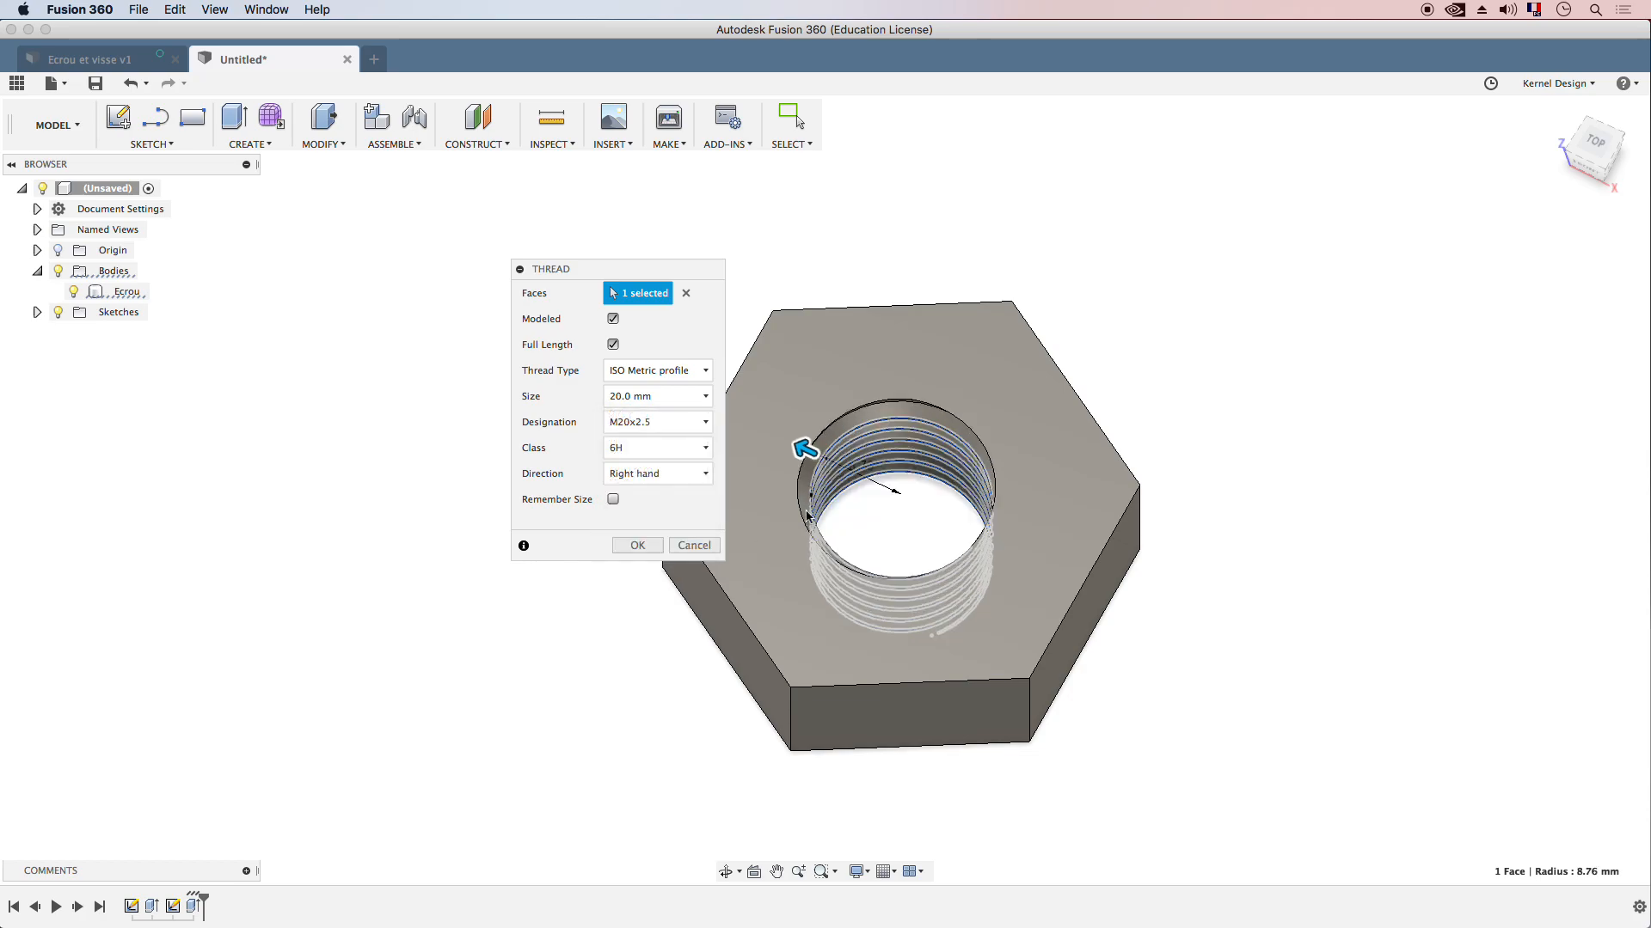
Try the M20x2 and M20x1 thread designations on the hole and return to M20x2.5
{"action": "left_click", "coordinate": [658, 422]}
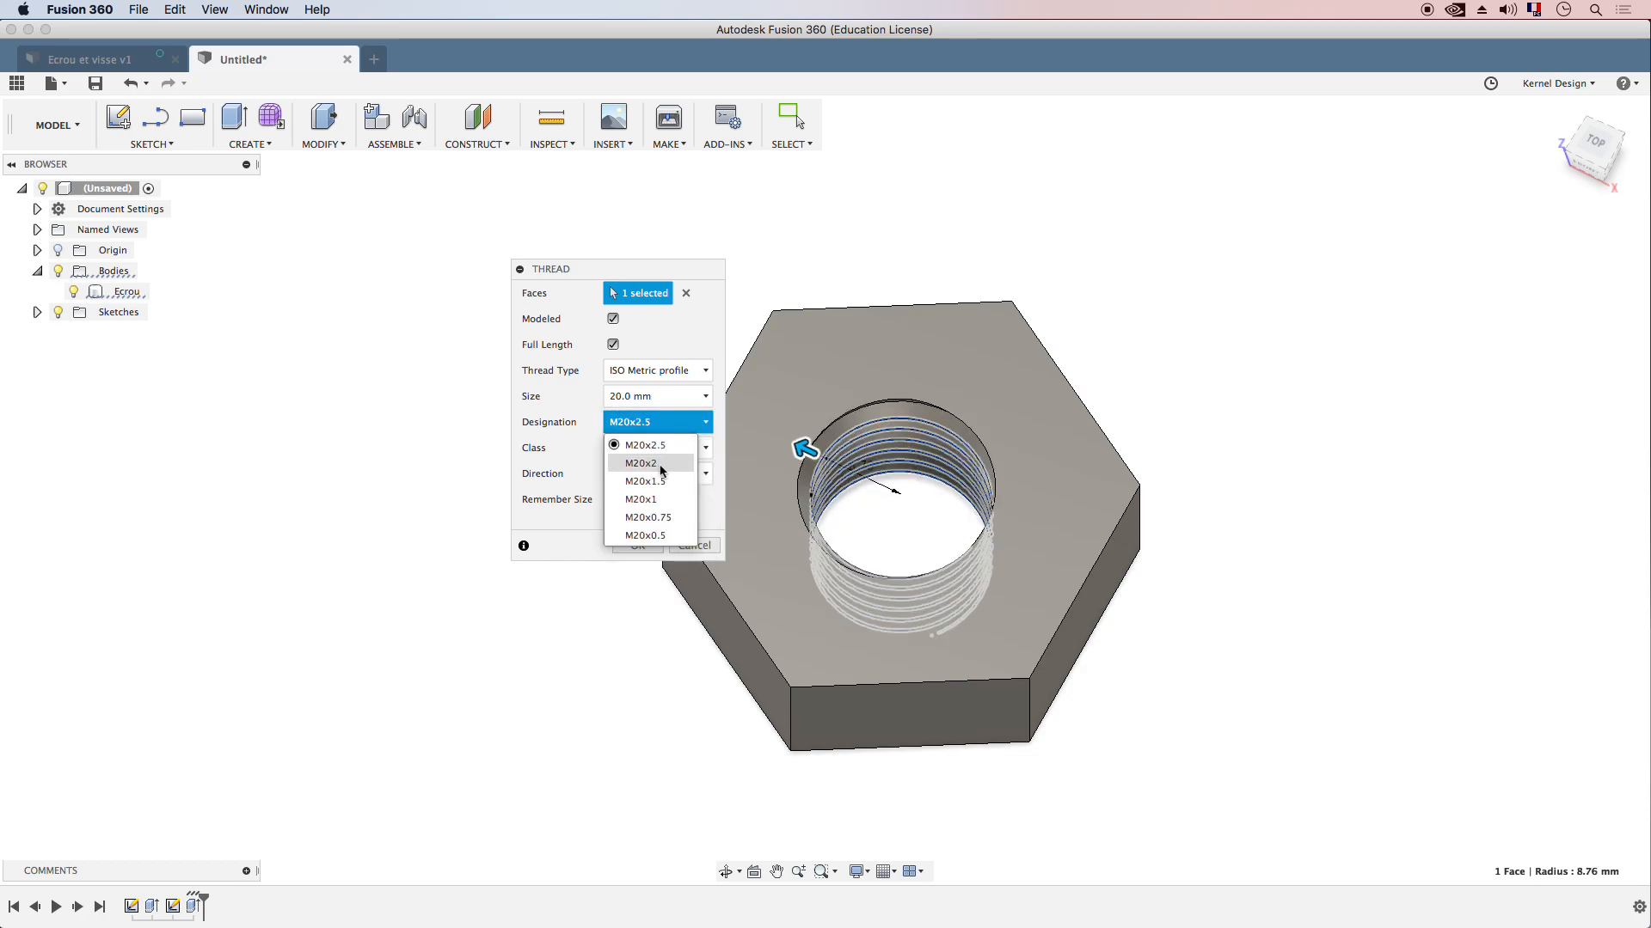
{"action": "left_click", "coordinate": [665, 446]}
{"action": "left_click", "coordinate": [657, 422]}
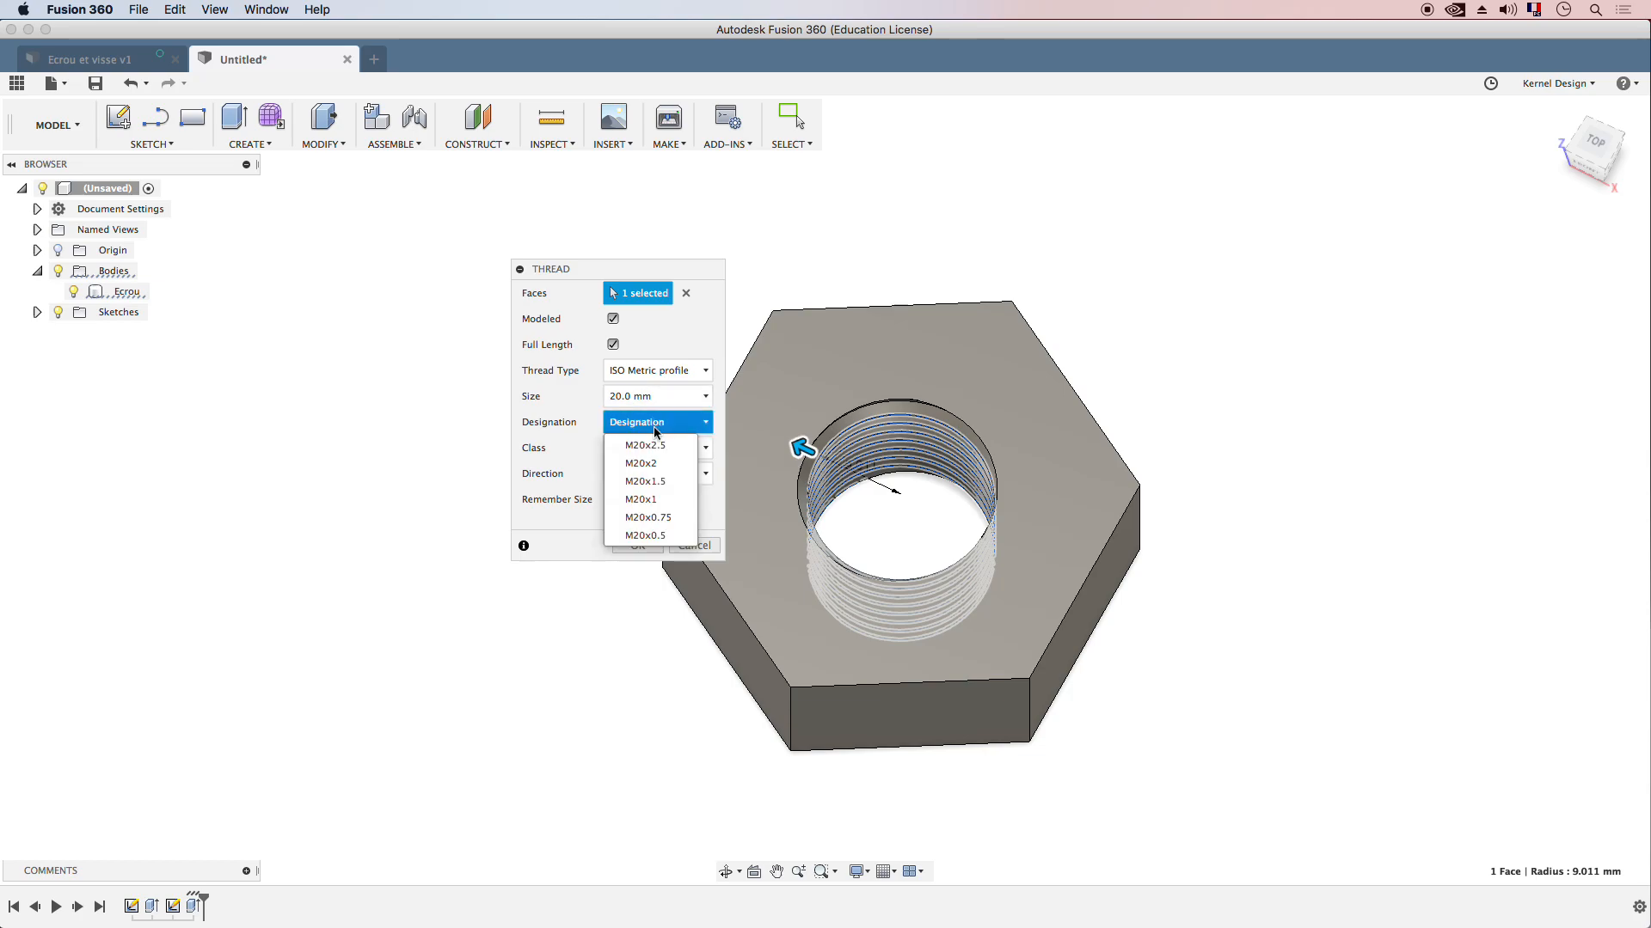
{"action": "left_click", "coordinate": [663, 492]}
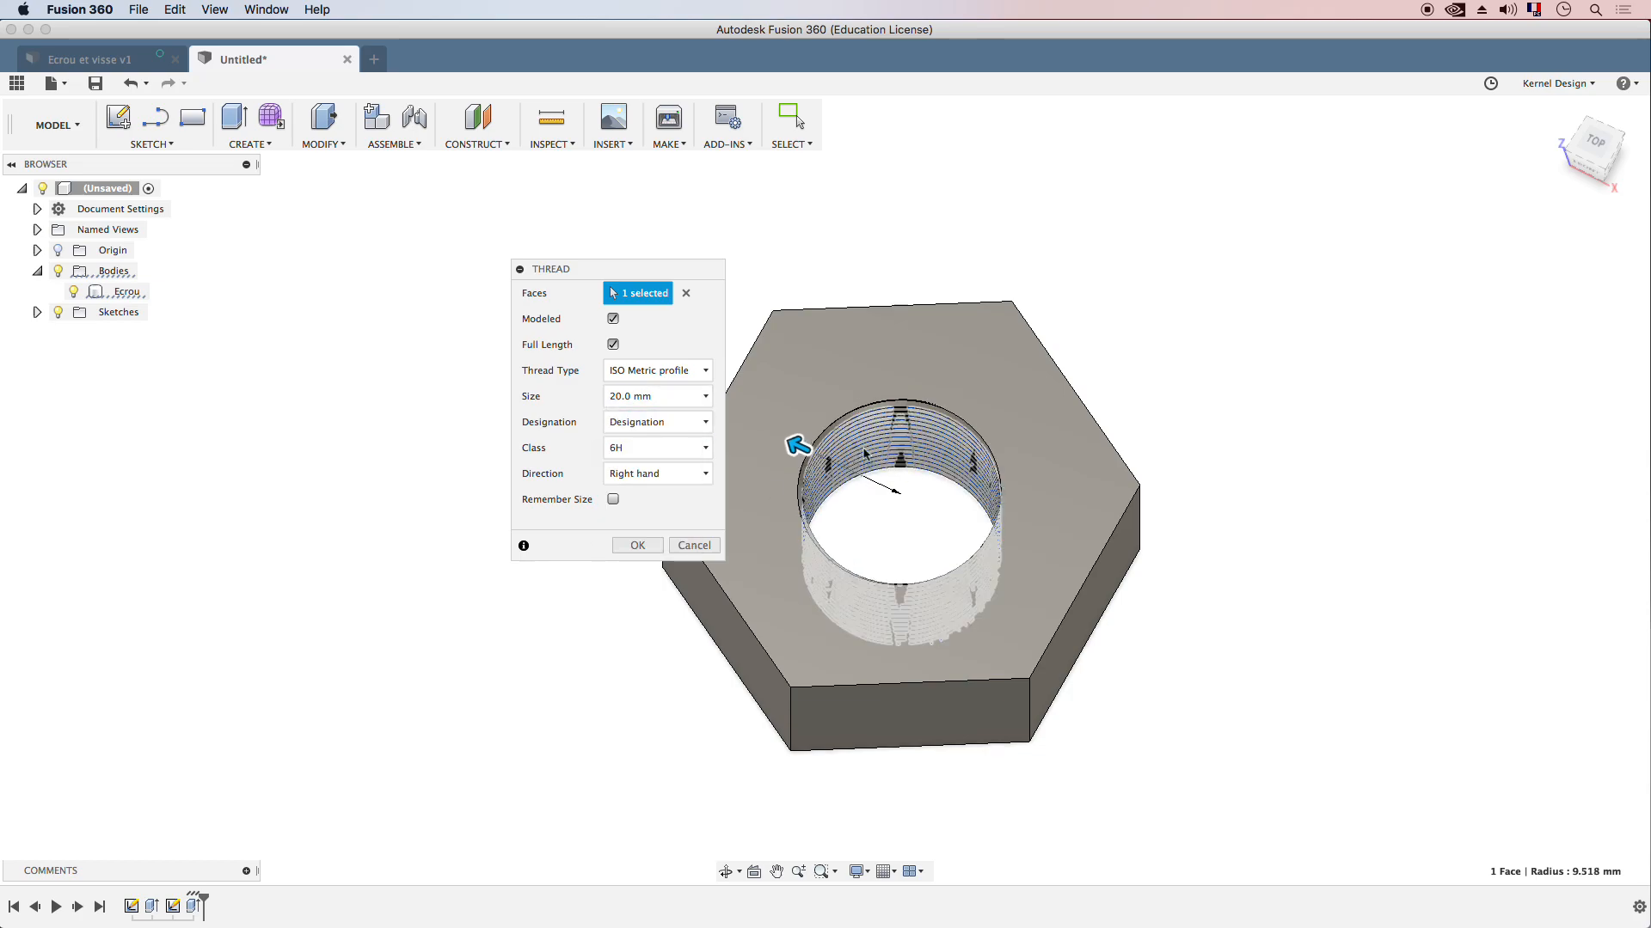
{"action": "left_click", "coordinate": [657, 422]}
{"action": "left_click", "coordinate": [665, 451]}
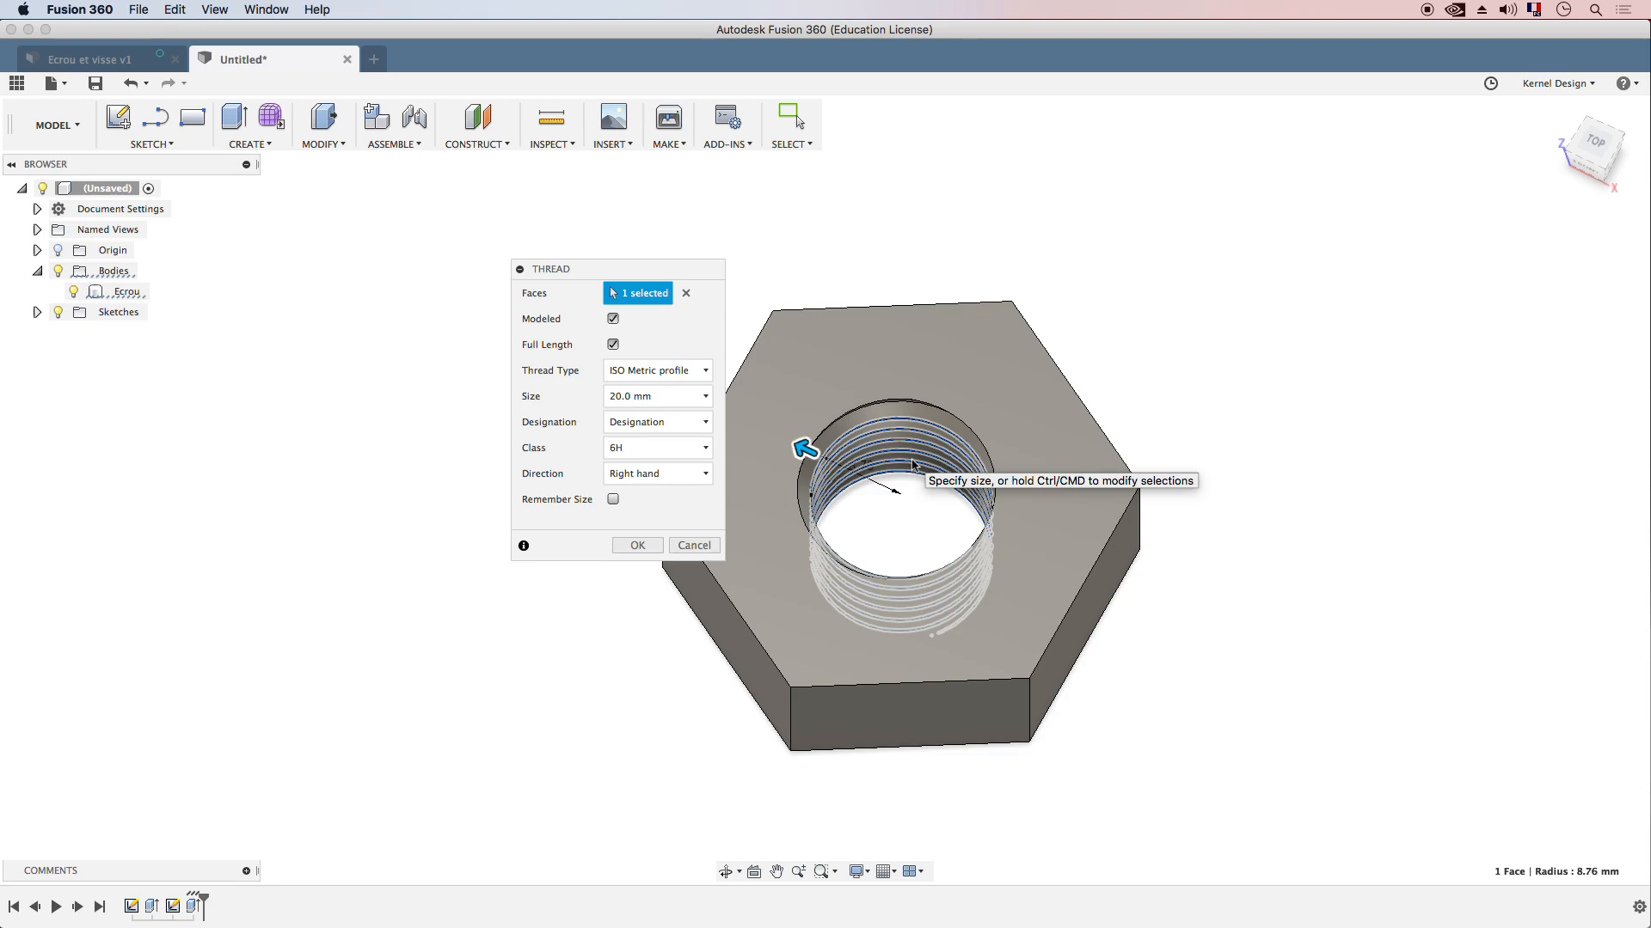
Keep class 6H, set the direction back to Right hand after trying Left hand, and create the nut's modeled thread
{"action": "left_click", "coordinate": [662, 453]}
{"action": "left_click", "coordinate": [661, 457]}
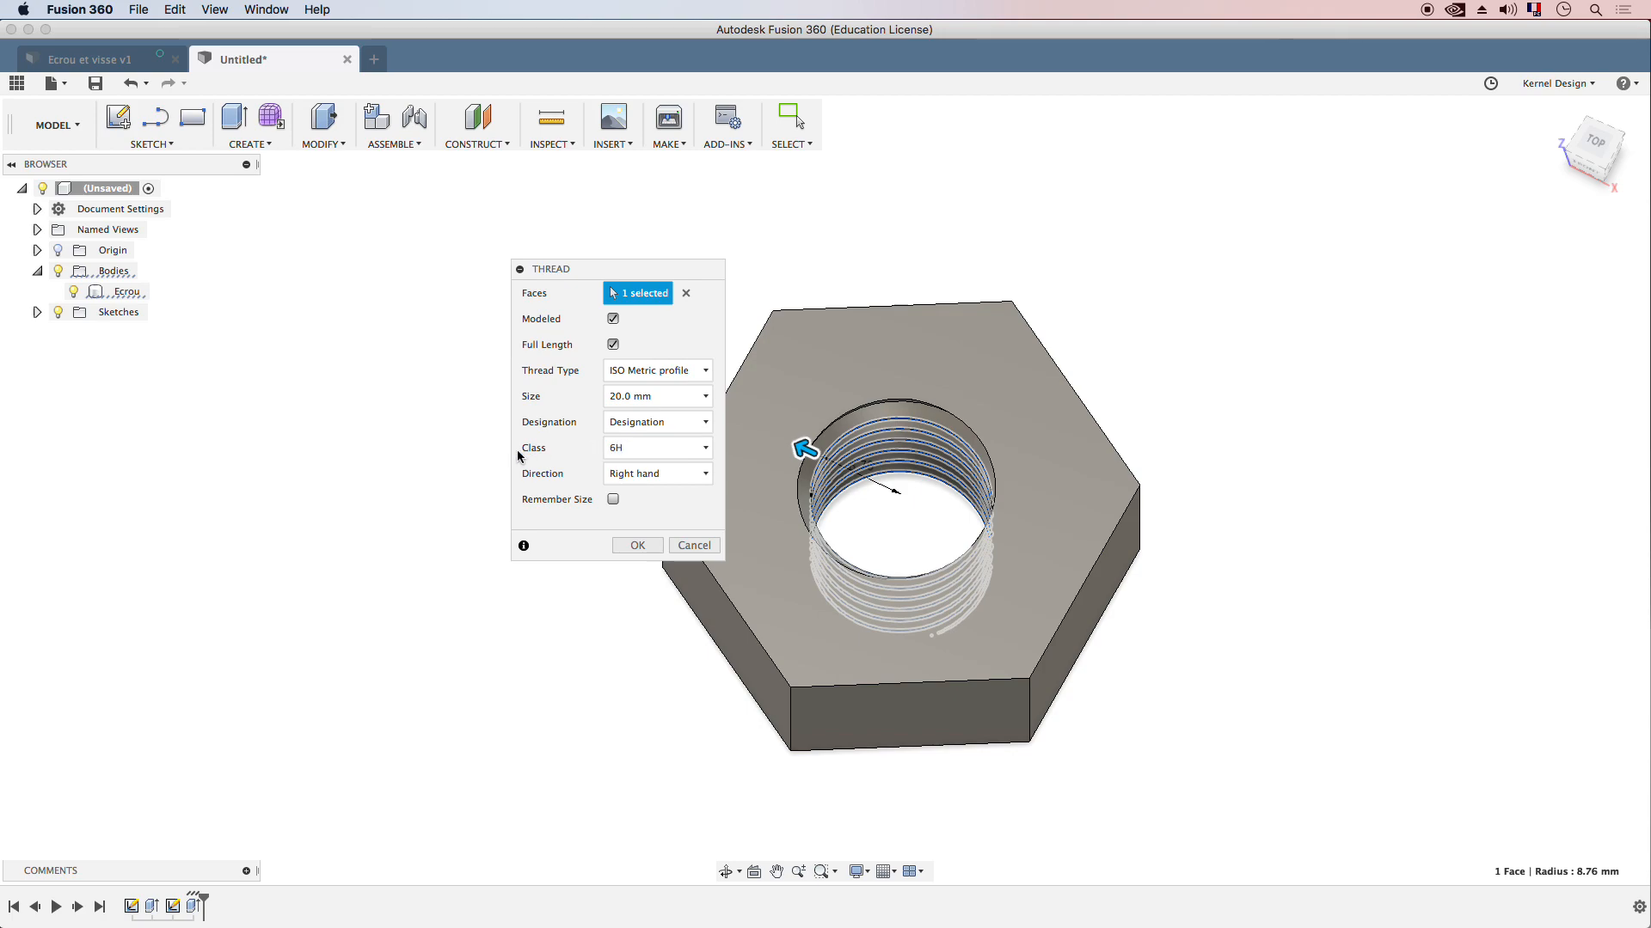
{"action": "left_click", "coordinate": [661, 479]}
{"action": "left_click", "coordinate": [649, 497]}
{"action": "left_click", "coordinate": [685, 474]}
{"action": "left_click", "coordinate": [660, 516]}
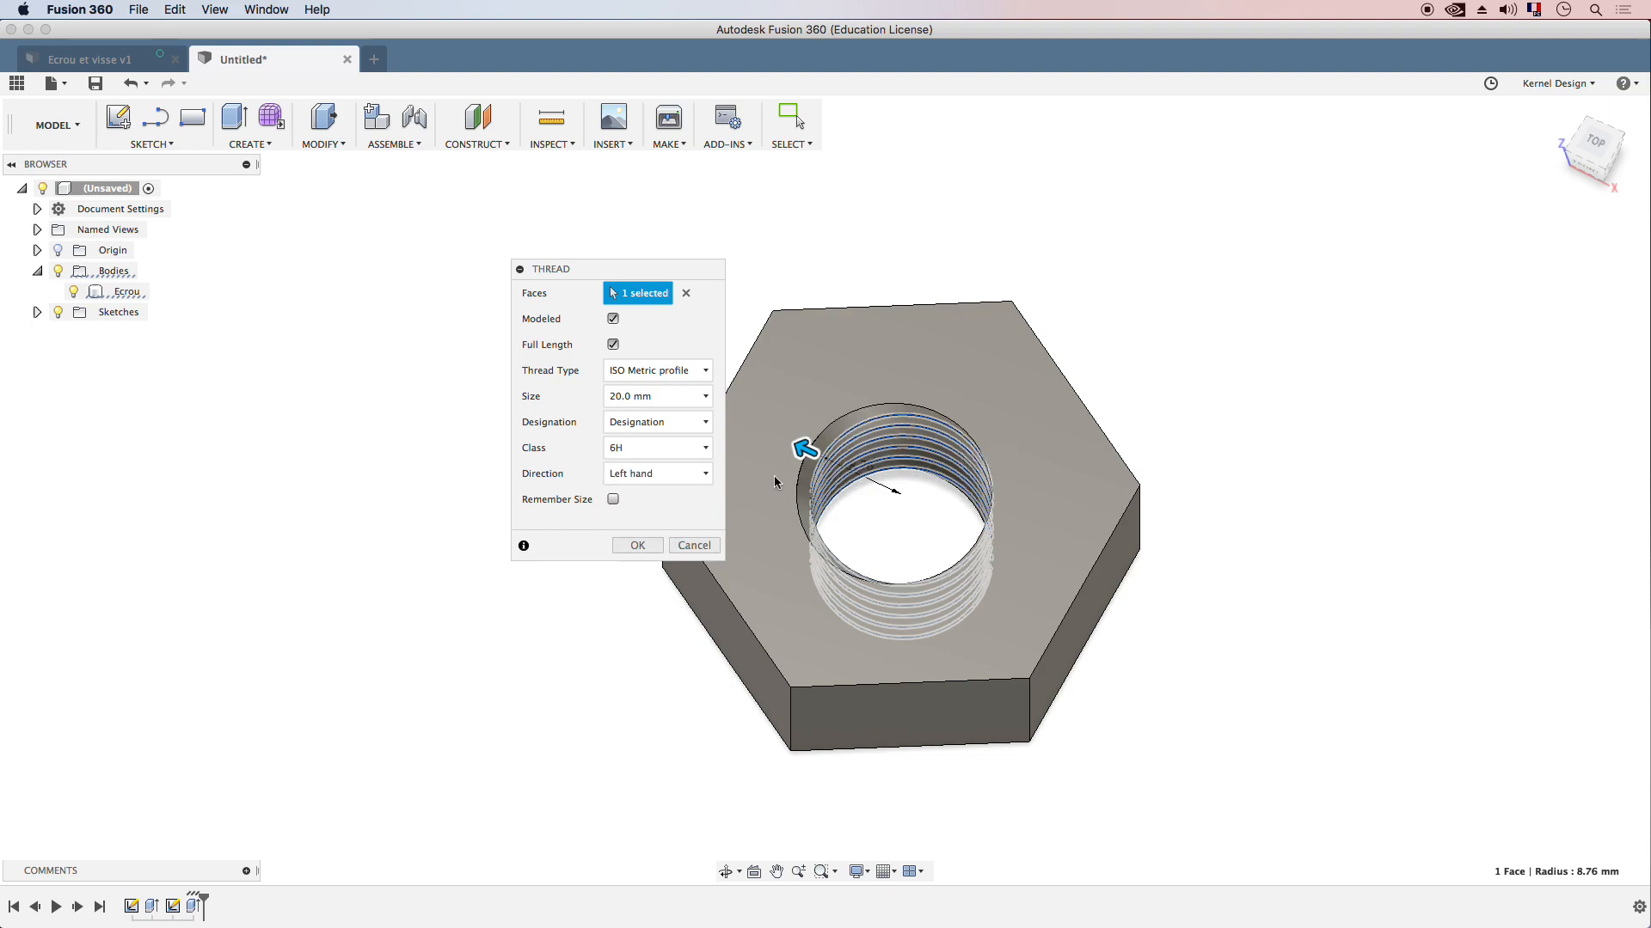
{"action": "left_click", "coordinate": [685, 474]}
{"action": "left_click", "coordinate": [646, 497]}
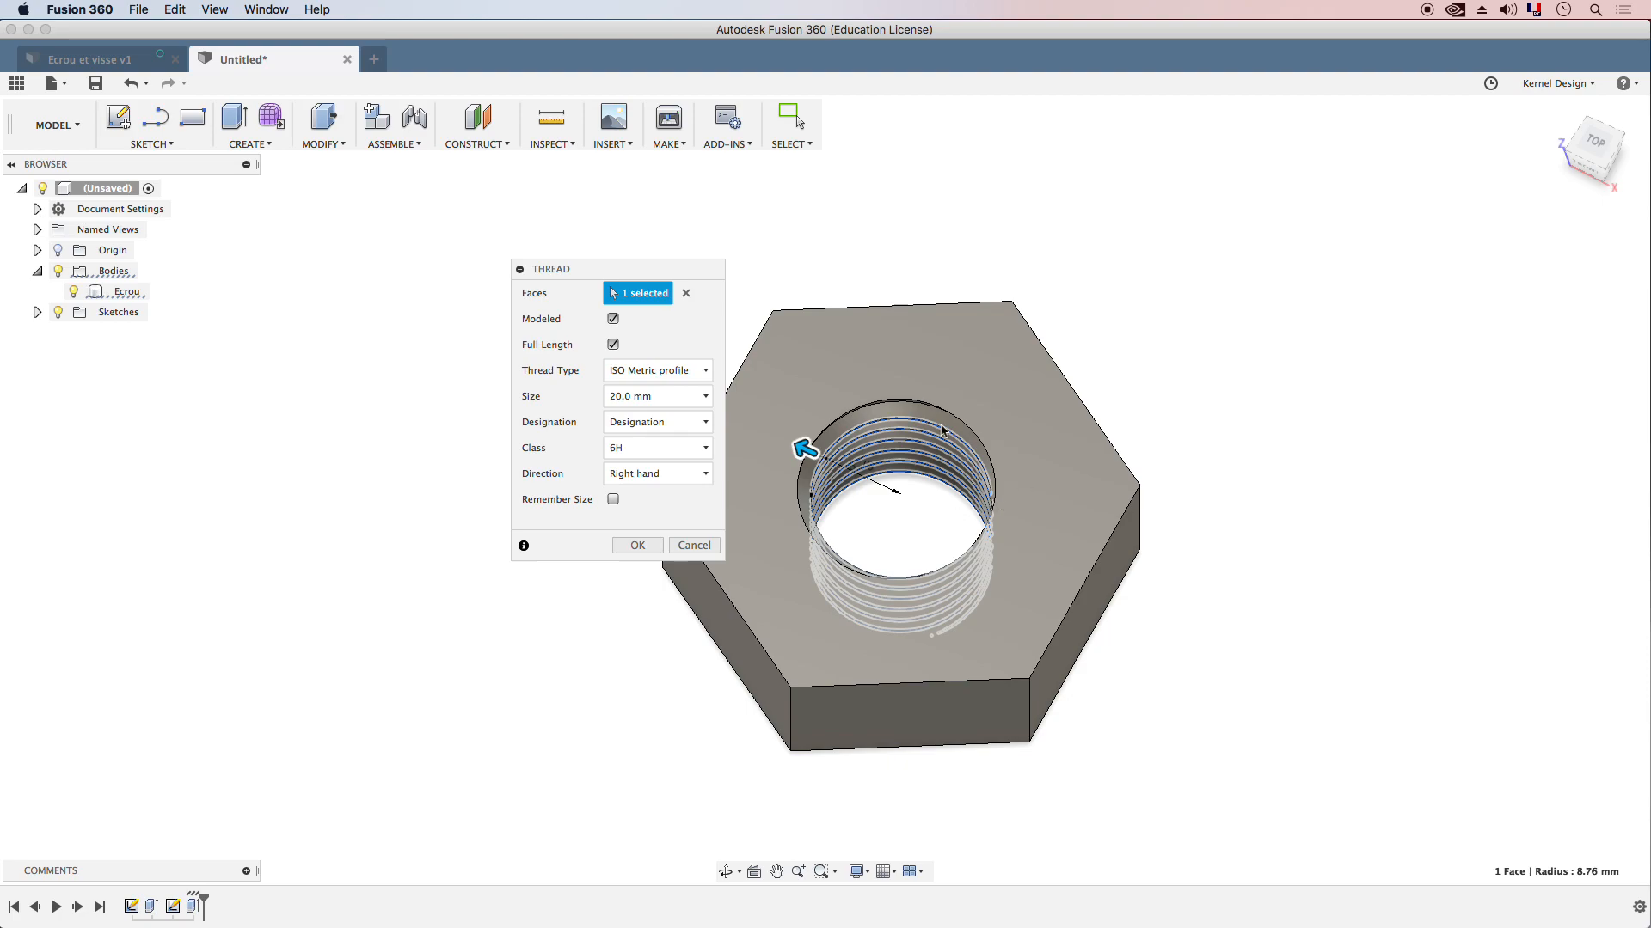
{"action": "left_click", "coordinate": [637, 546]}
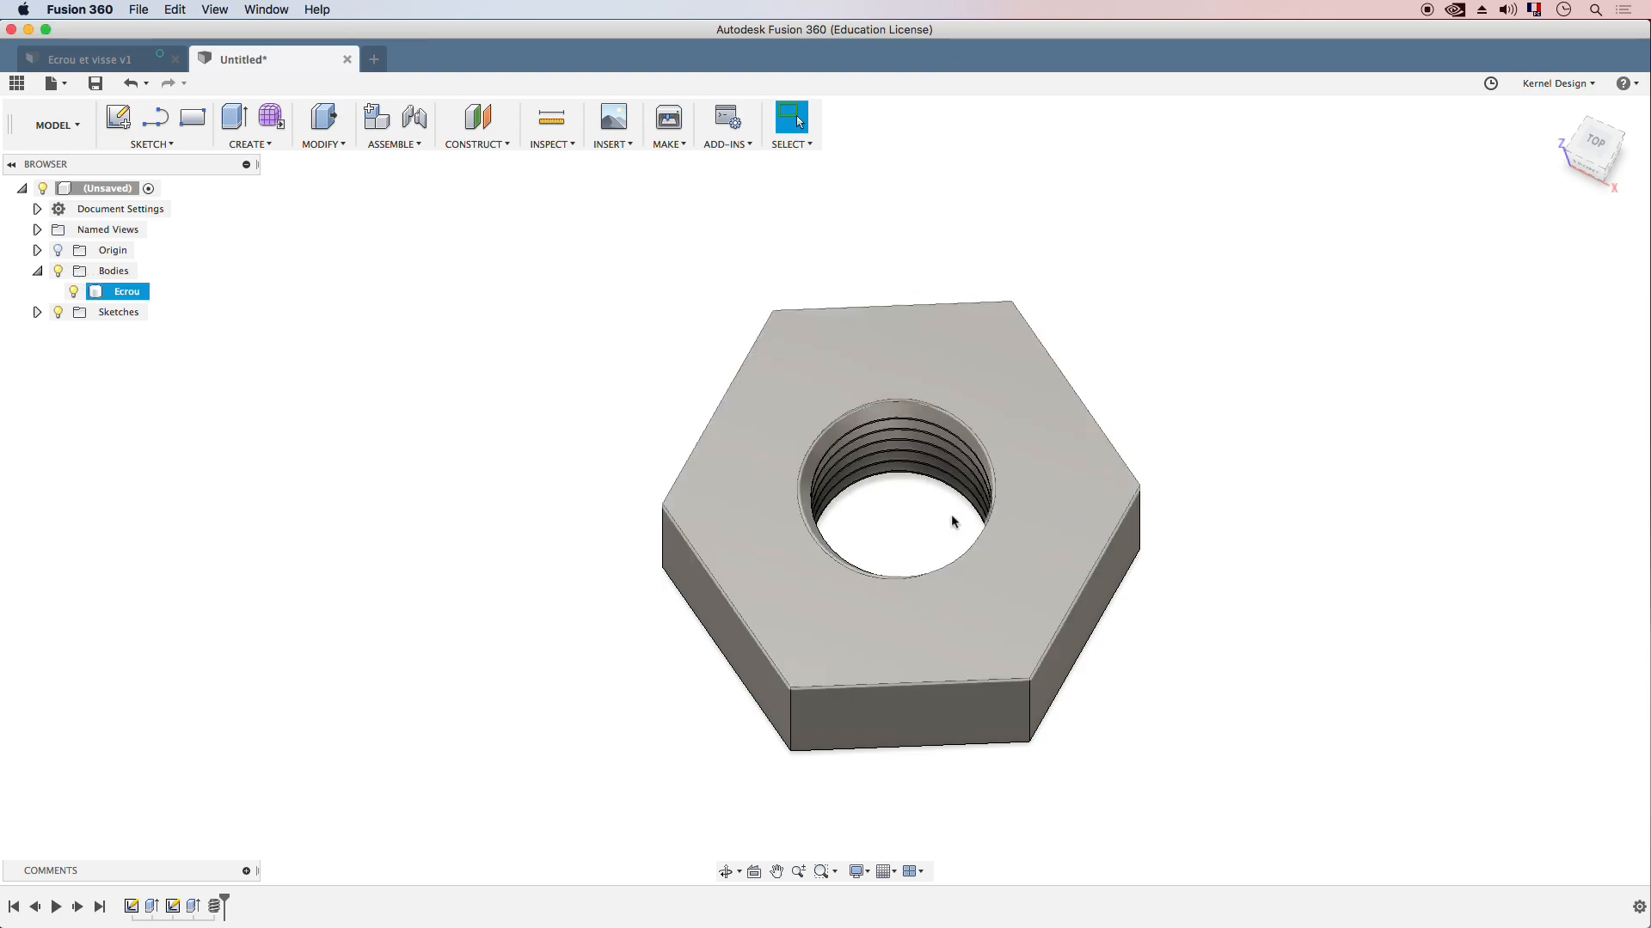
{"action": "middle_click_drag", "start_coordinate": [830, 508], "coordinate": [899, 520], "text": "shift"}
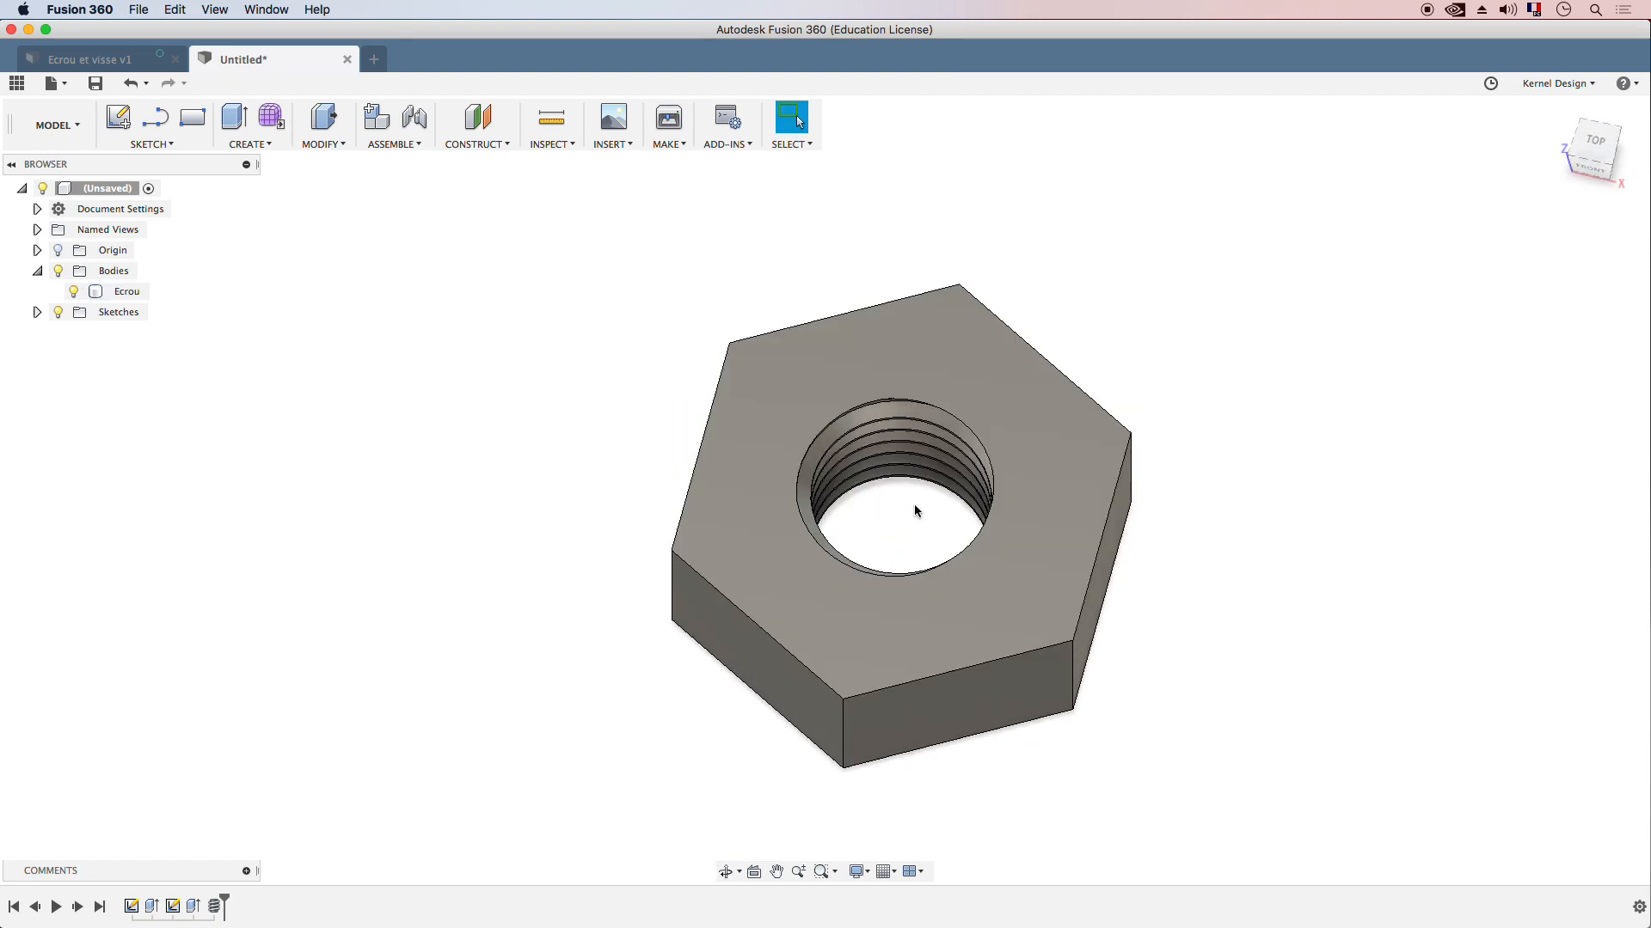
Start a sketch on the horizontal XY origin plane and hide the Ecrou body
{"action": "left_click", "coordinate": [160, 146]}
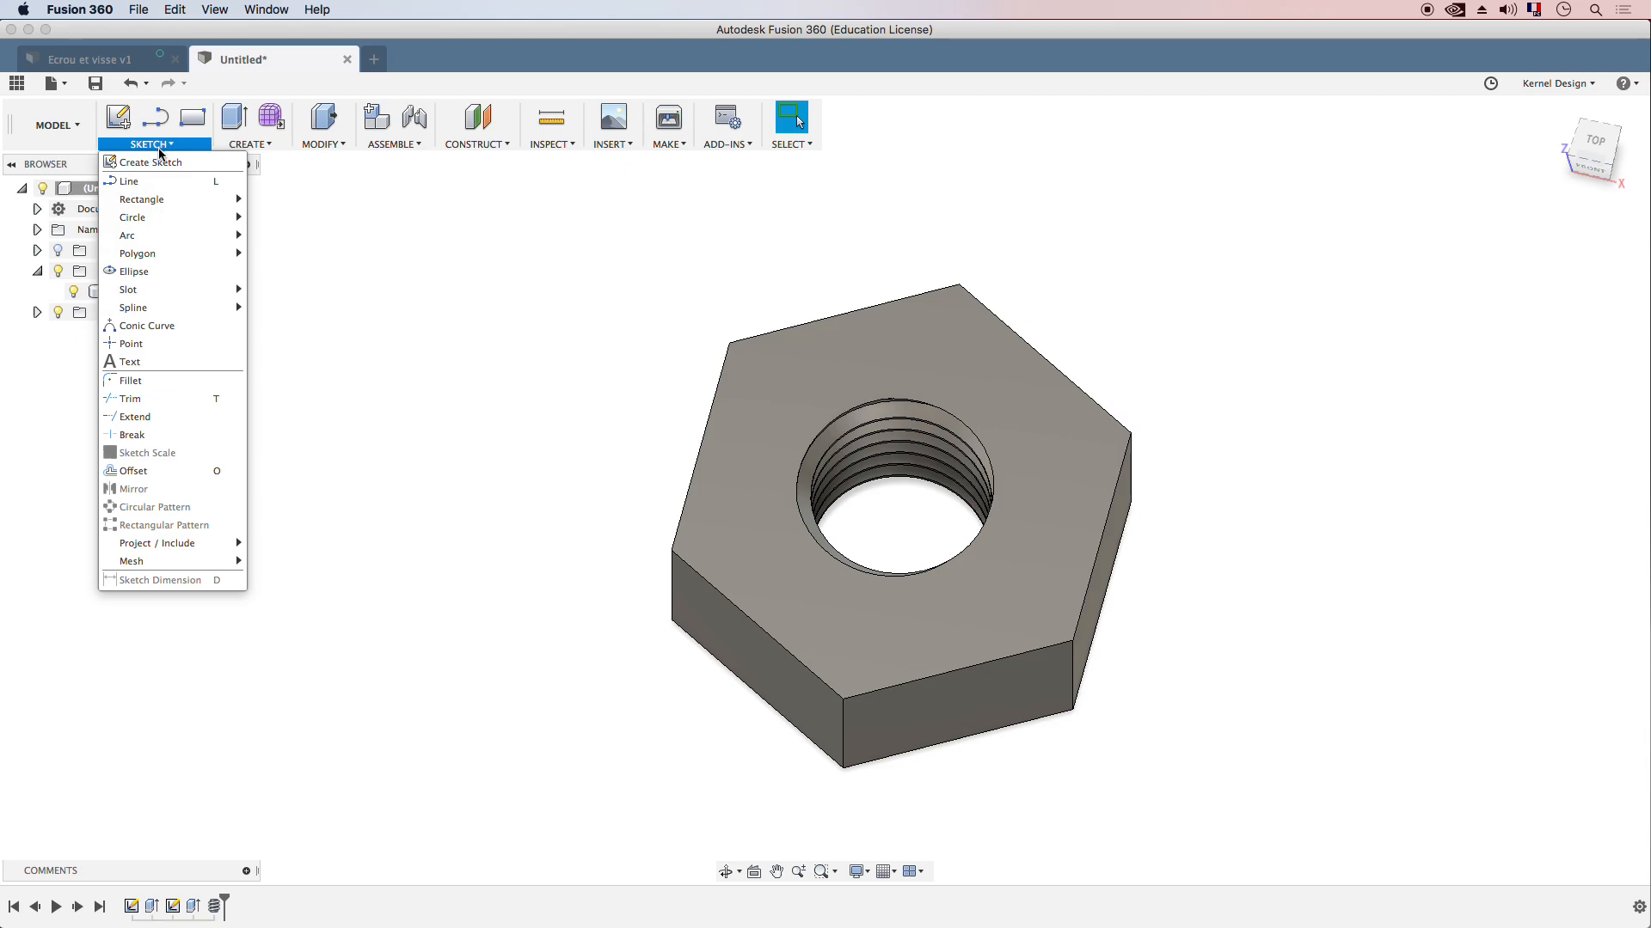
{"action": "left_click", "coordinate": [160, 160]}
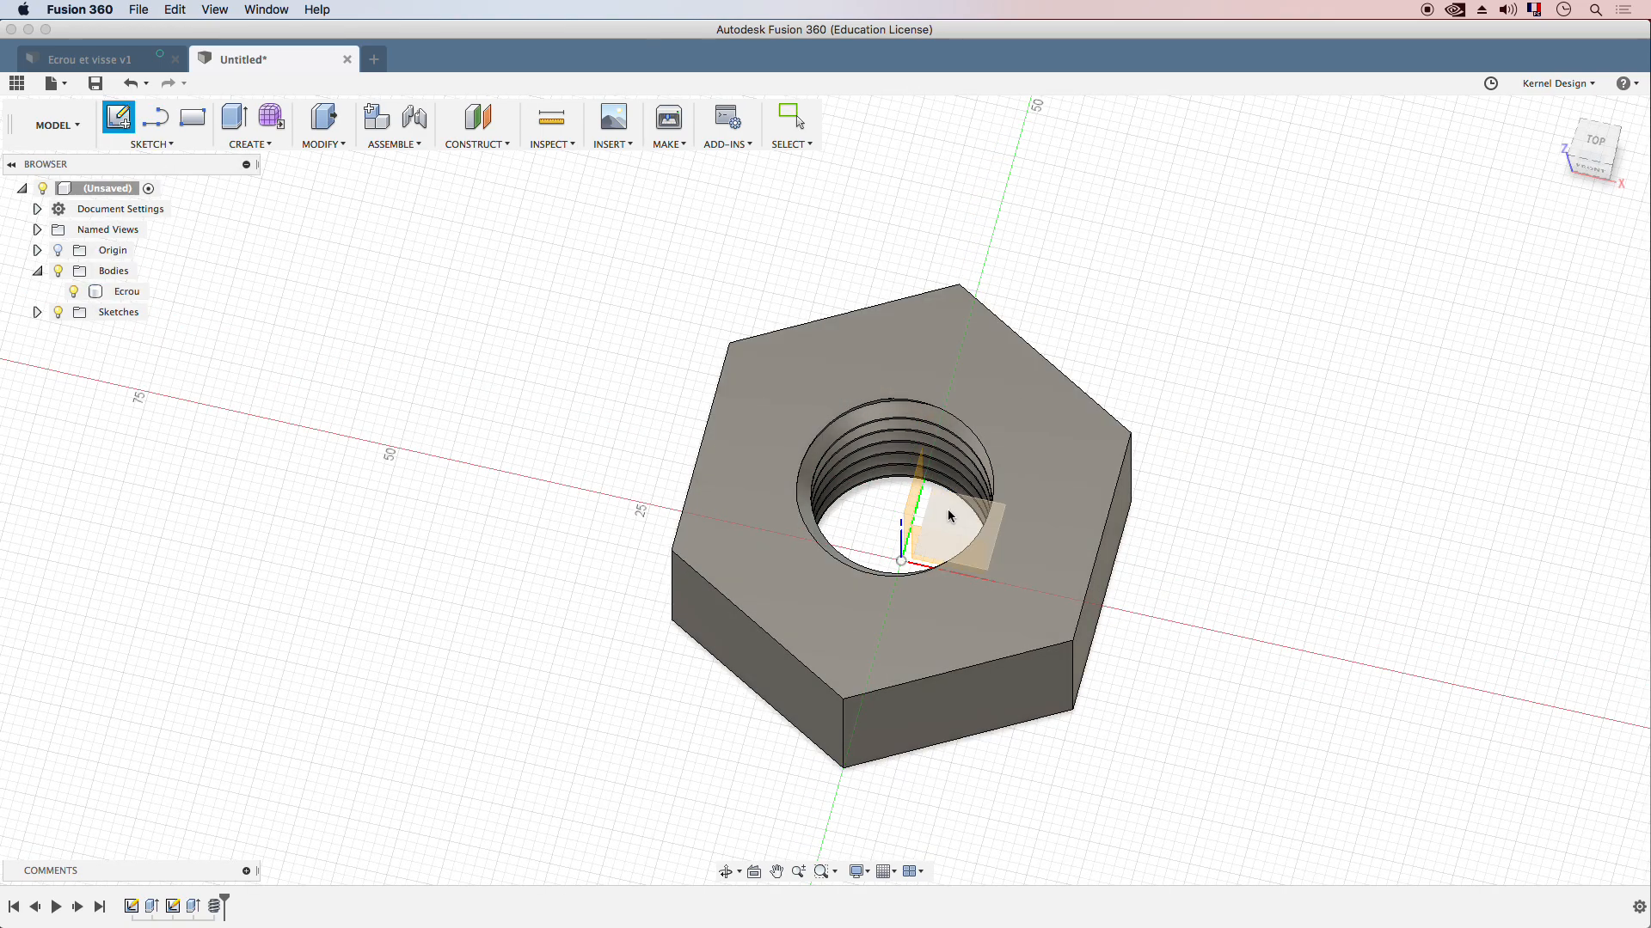
{"action": "left_click", "coordinate": [947, 509]}
{"action": "left_click", "coordinate": [150, 144]}
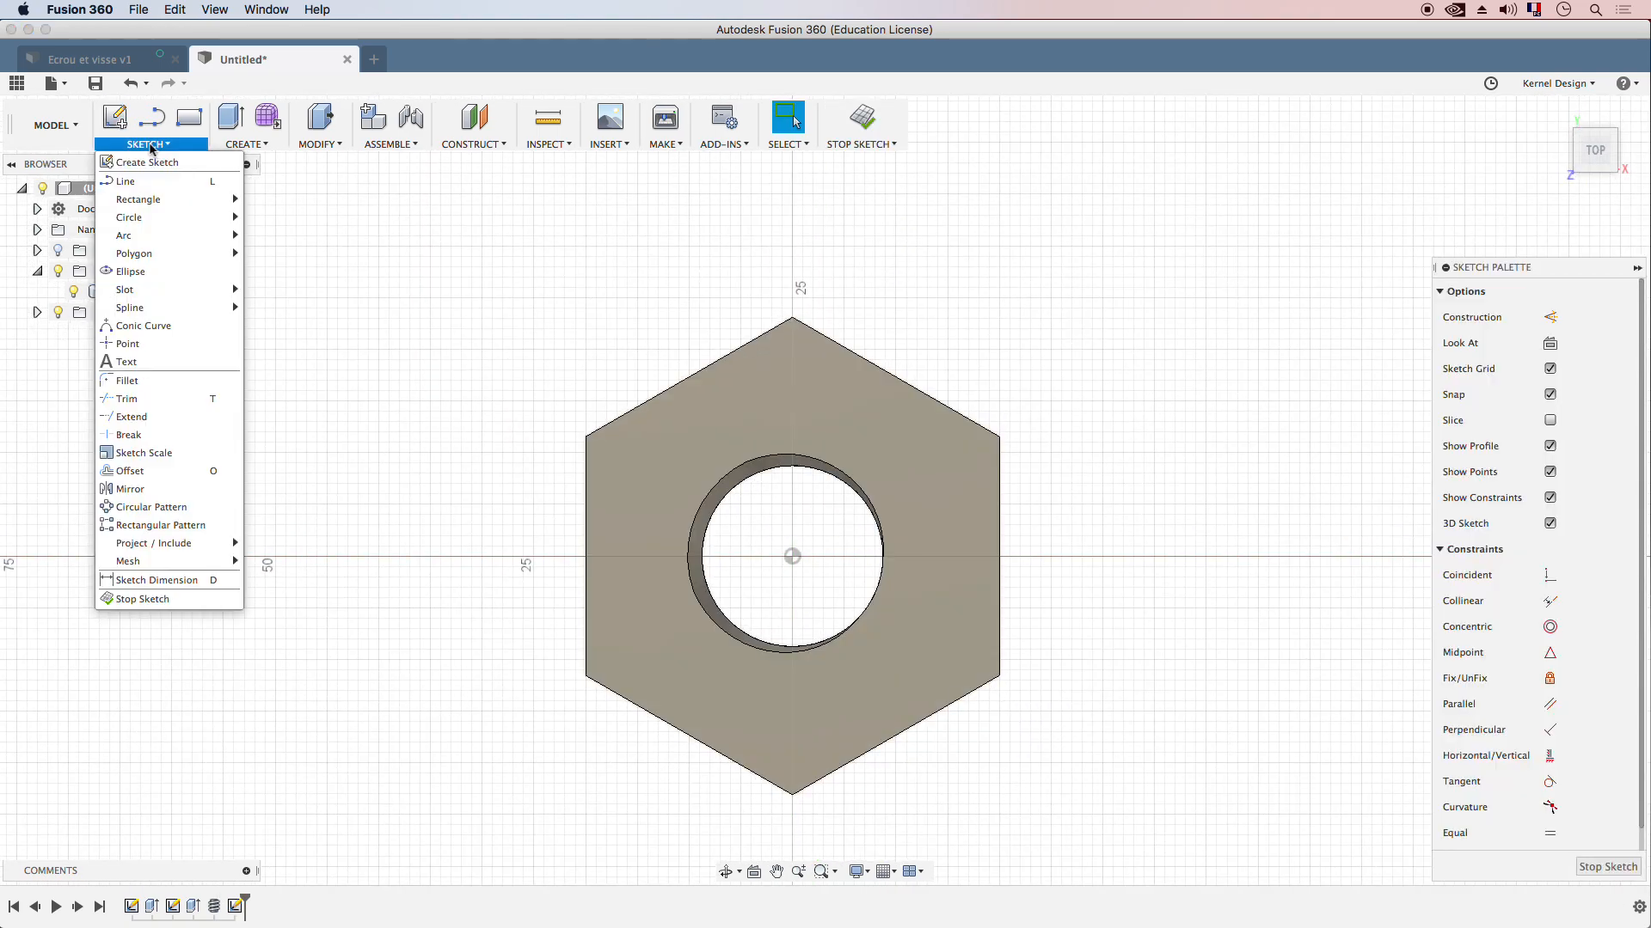
{"action": "left_click", "coordinate": [74, 292]}
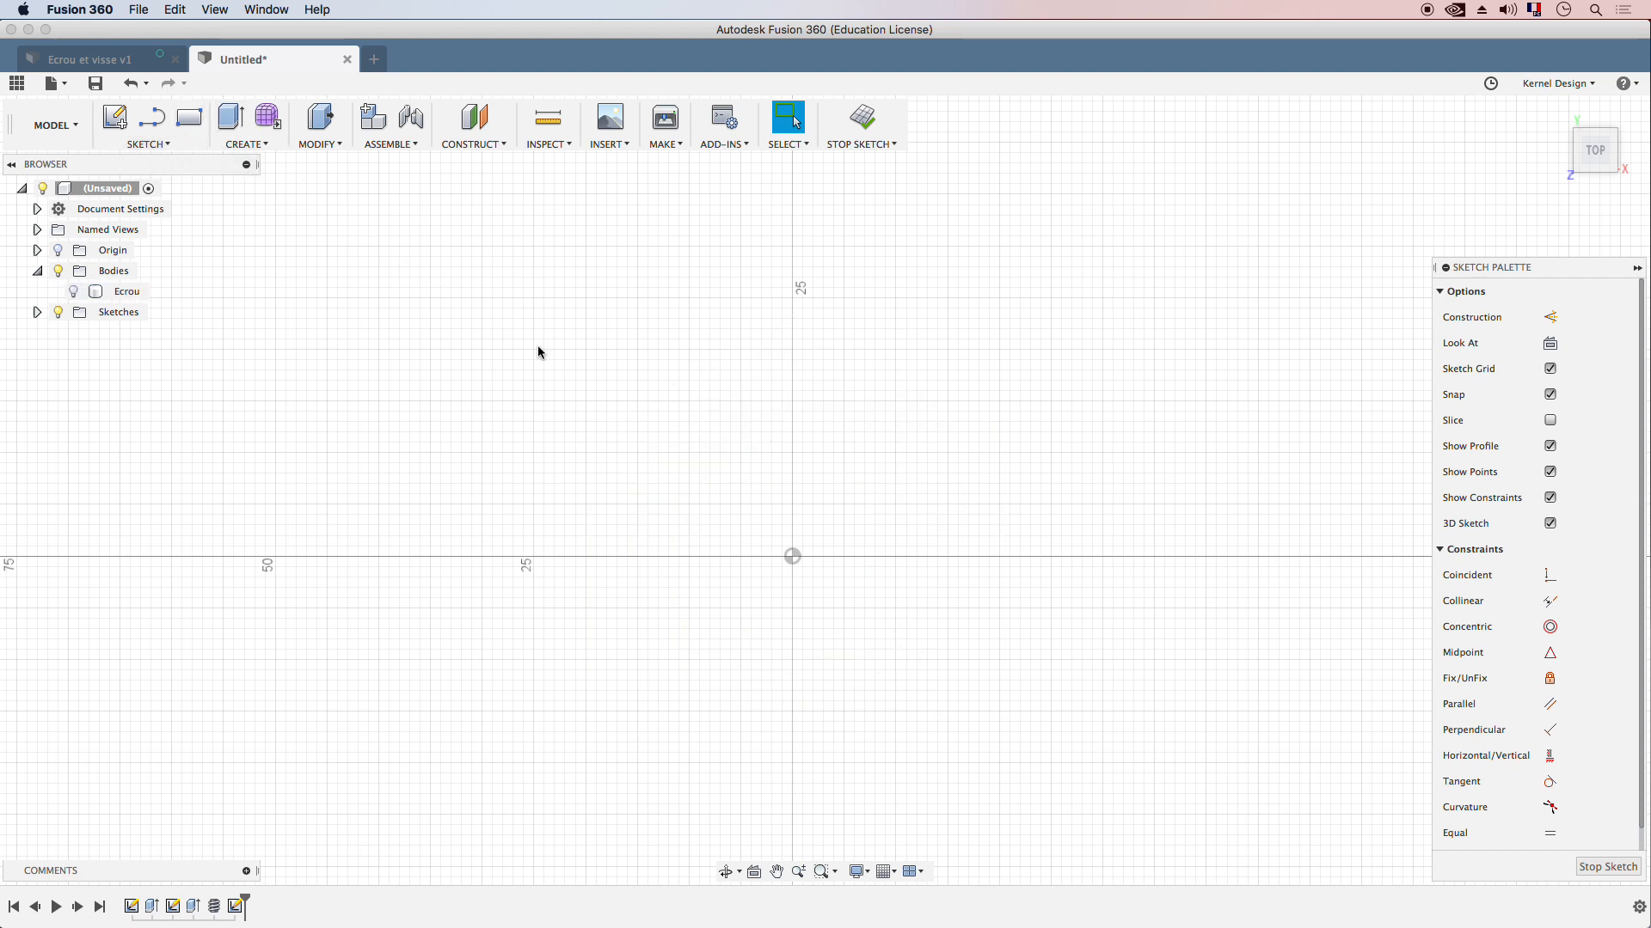
Sketch a 20 mm diameter circle centred on the origin
{"action": "key", "text": "c"}
{"action": "left_click", "coordinate": [792, 556]}
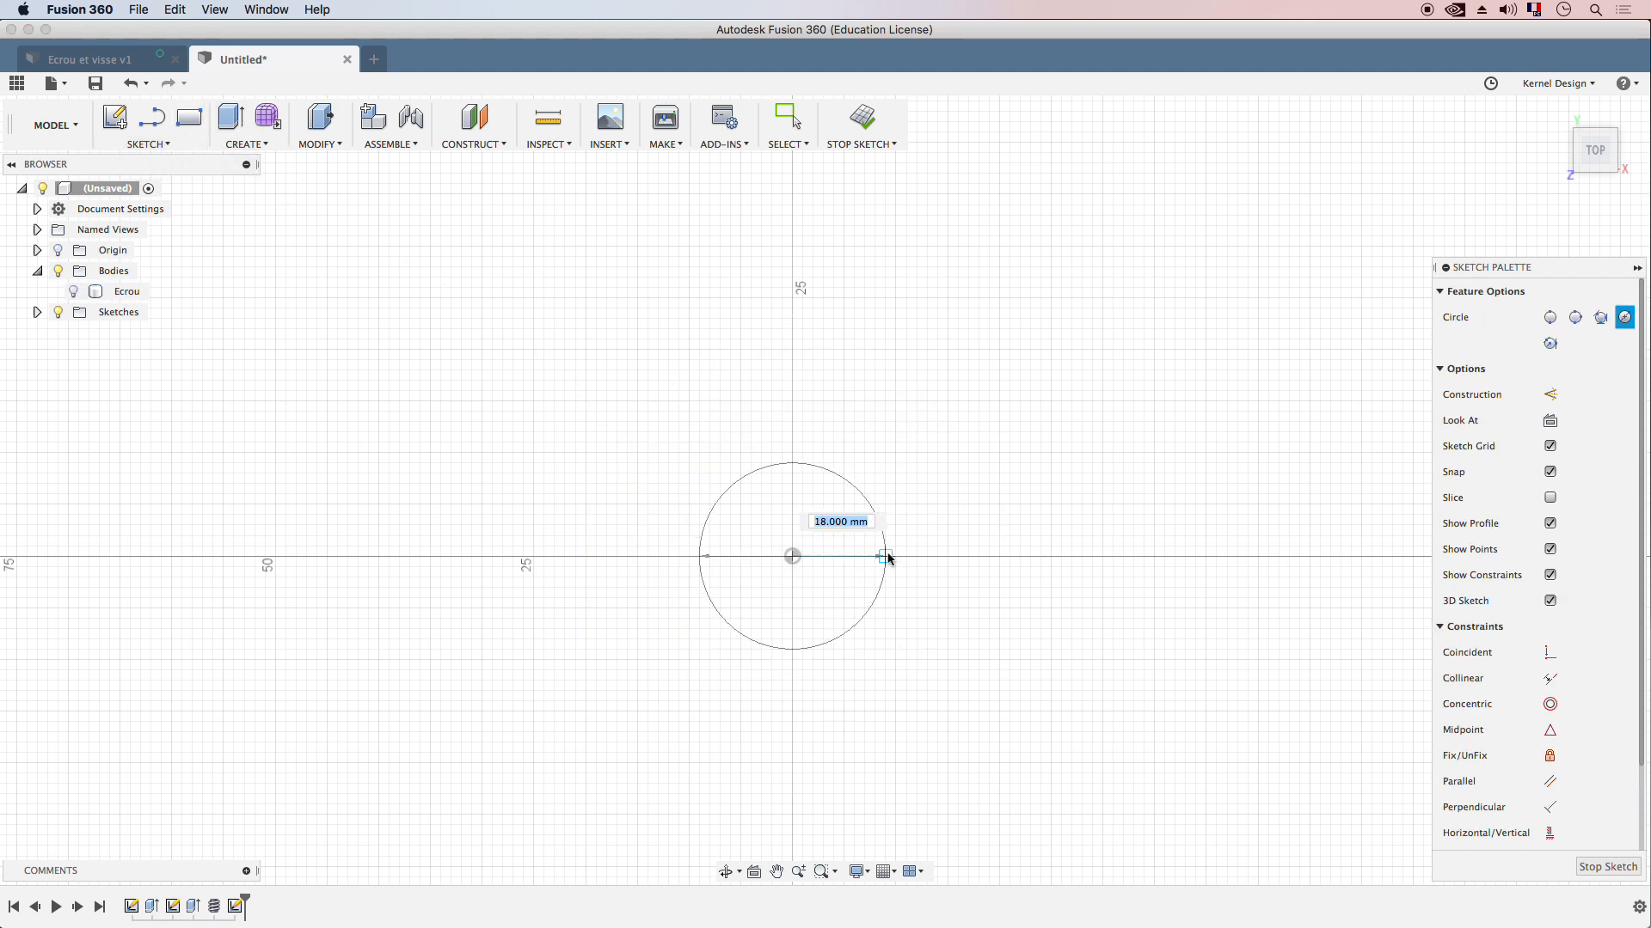
{"action": "type", "text": "20"}
{"action": "key", "text": "Tab"}
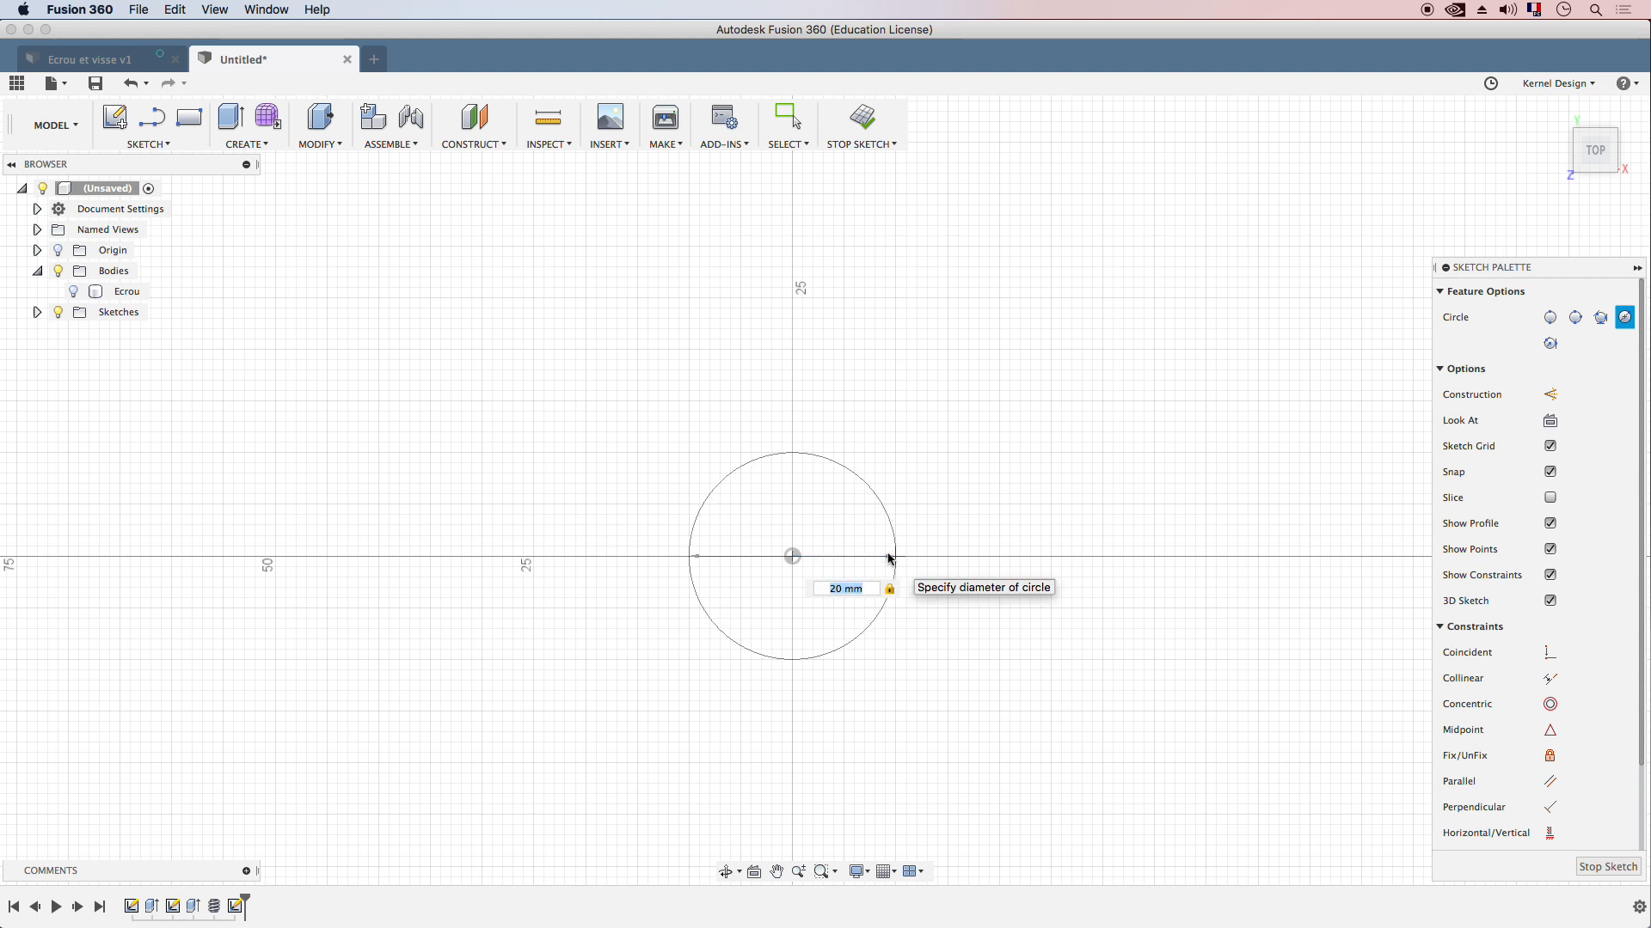
{"action": "key", "text": "Return"}
Extrude the circle symmetrically by about 37.86 mm per side as a new body
{"action": "mouse_move", "coordinate": [890, 559]}
{"action": "middle_mouse_down", "text": "shift"}
{"action": "mouse_move", "coordinate": [939, 527]}
{"action": "mouse_move", "coordinate": [918, 482]}
{"action": "middle_mouse_up", "text": "shift"}
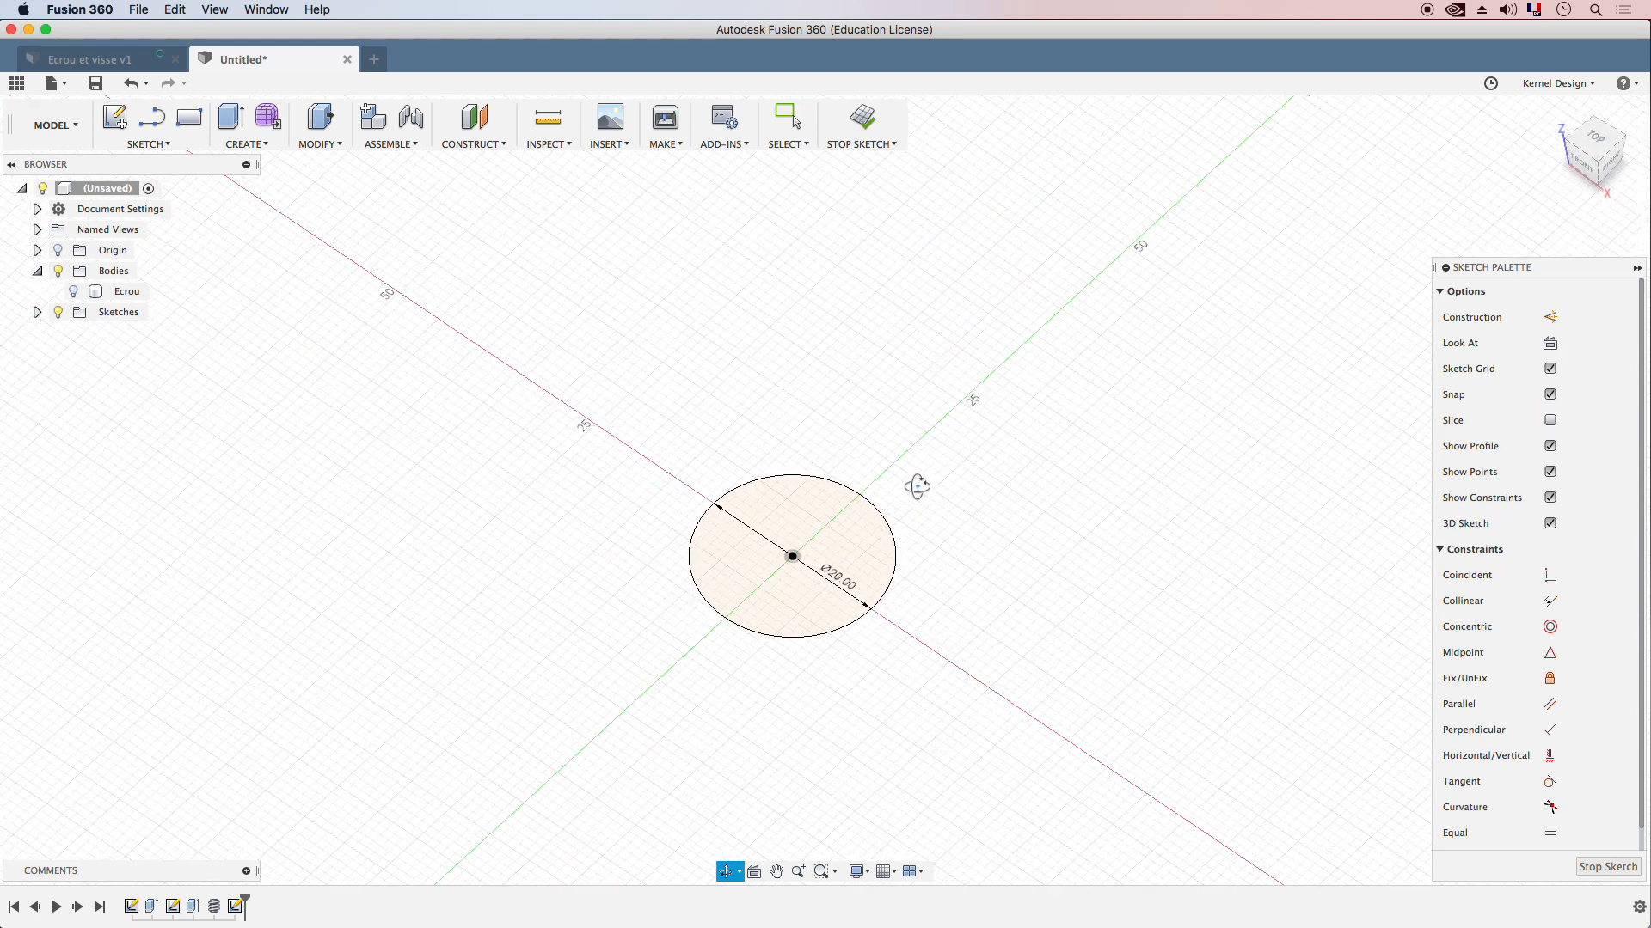
{"action": "left_click", "coordinate": [230, 125]}
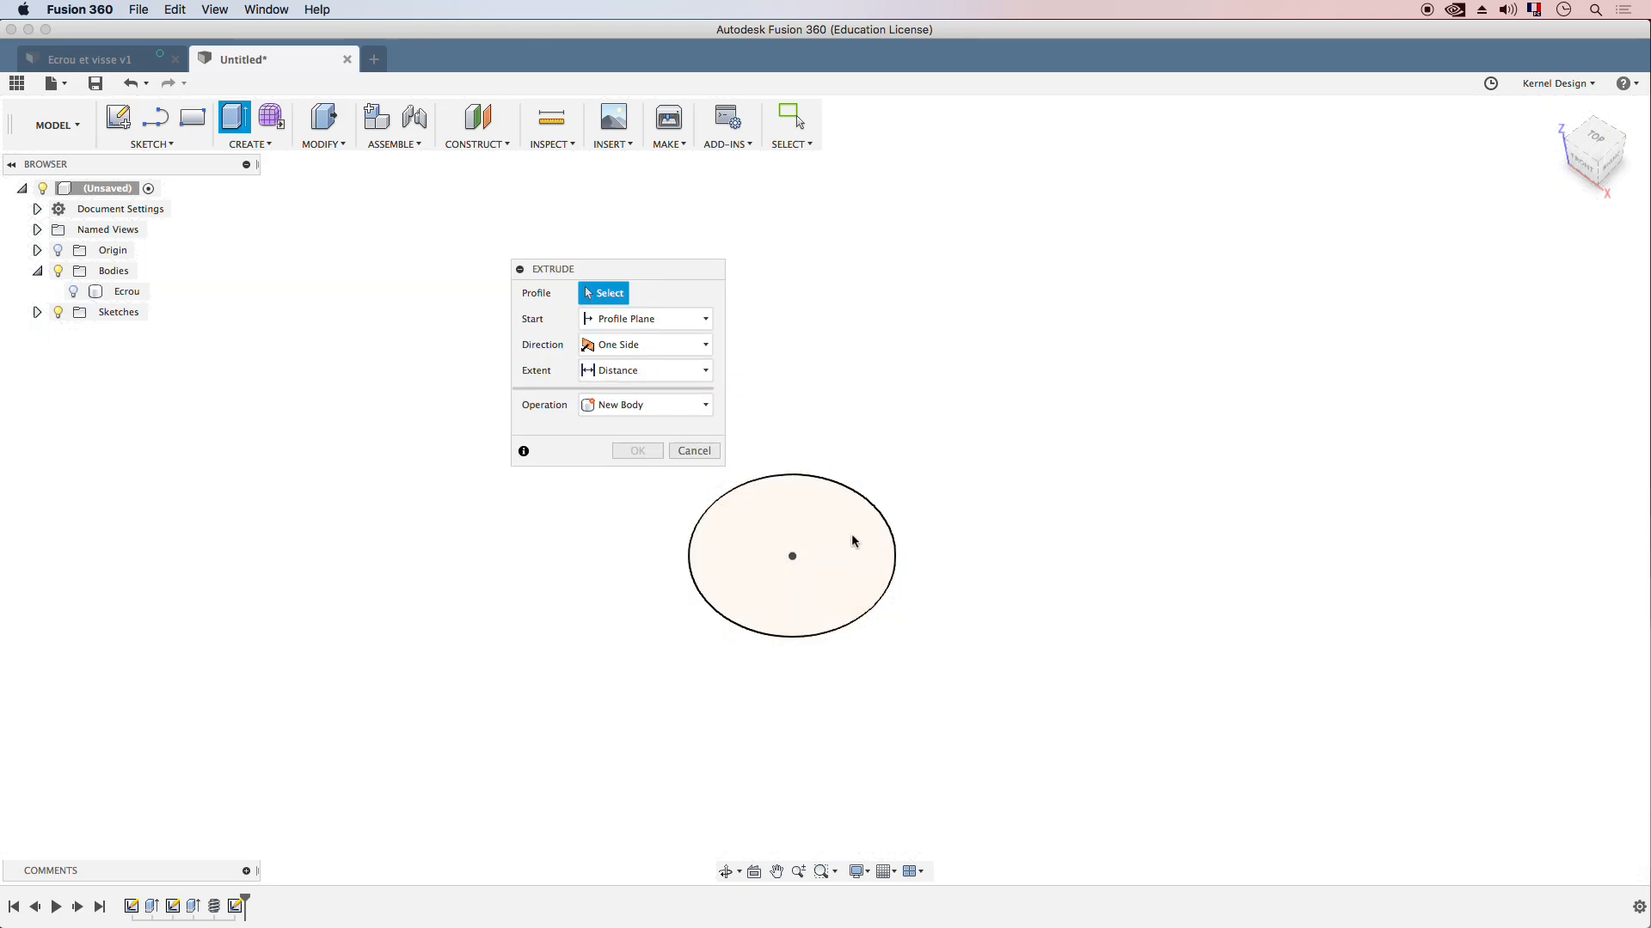
{"action": "left_click", "coordinate": [847, 539]}
{"action": "left_click_drag", "start_coordinate": [786, 434], "coordinate": [791, 303]}
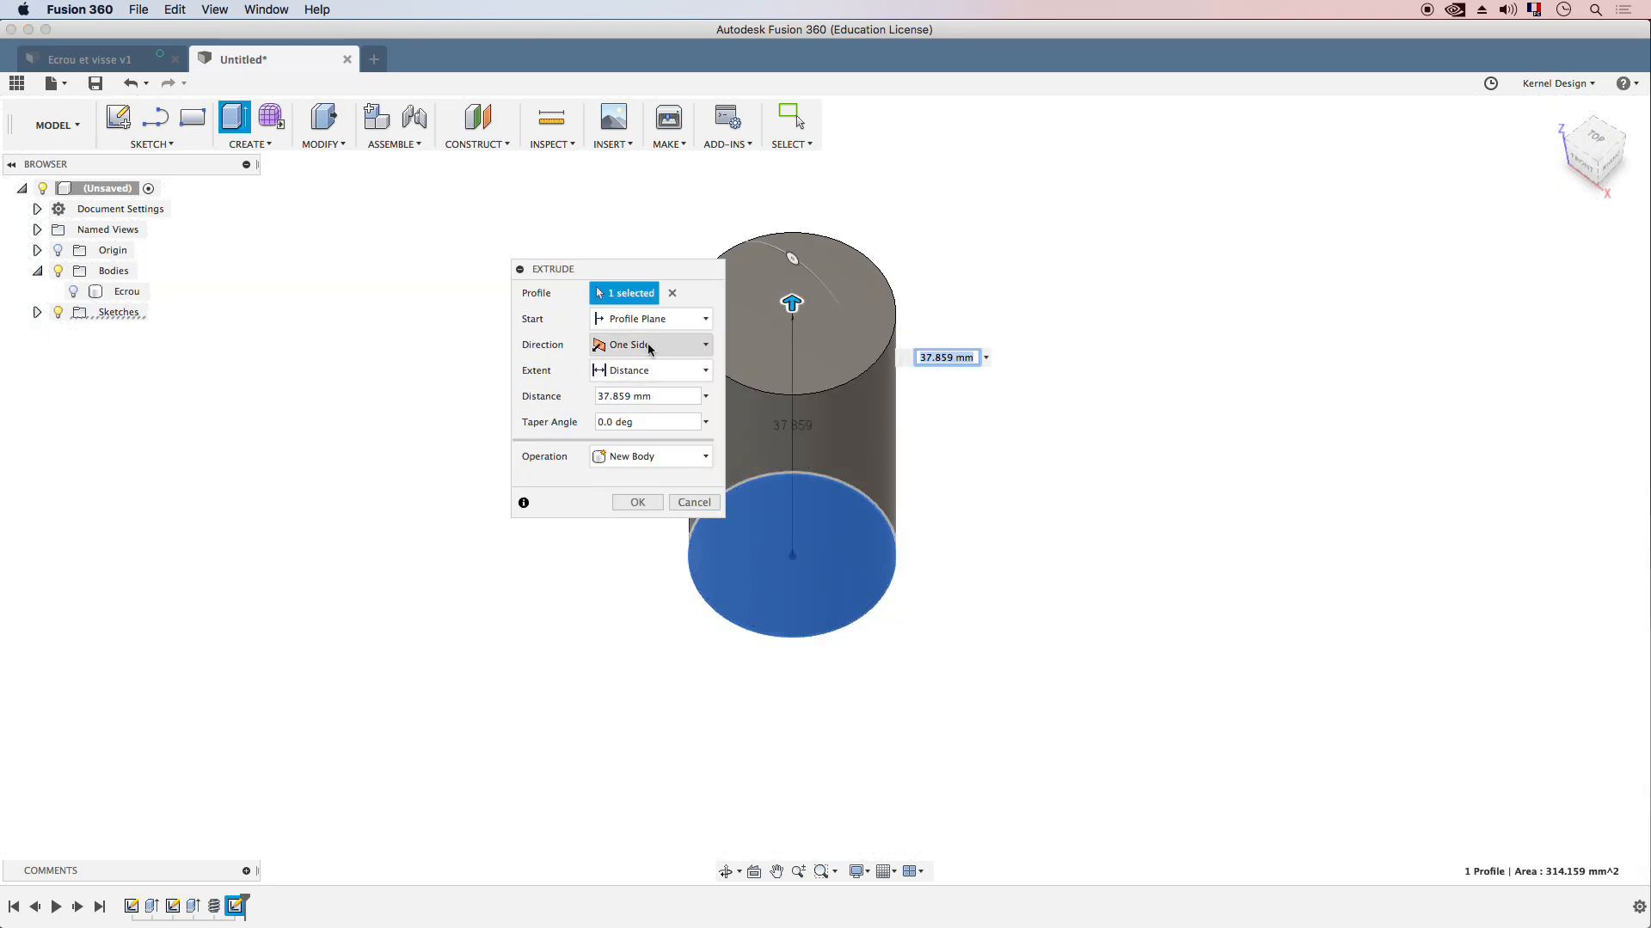
{"action": "left_click", "coordinate": [649, 346]}
{"action": "left_click", "coordinate": [636, 396]}
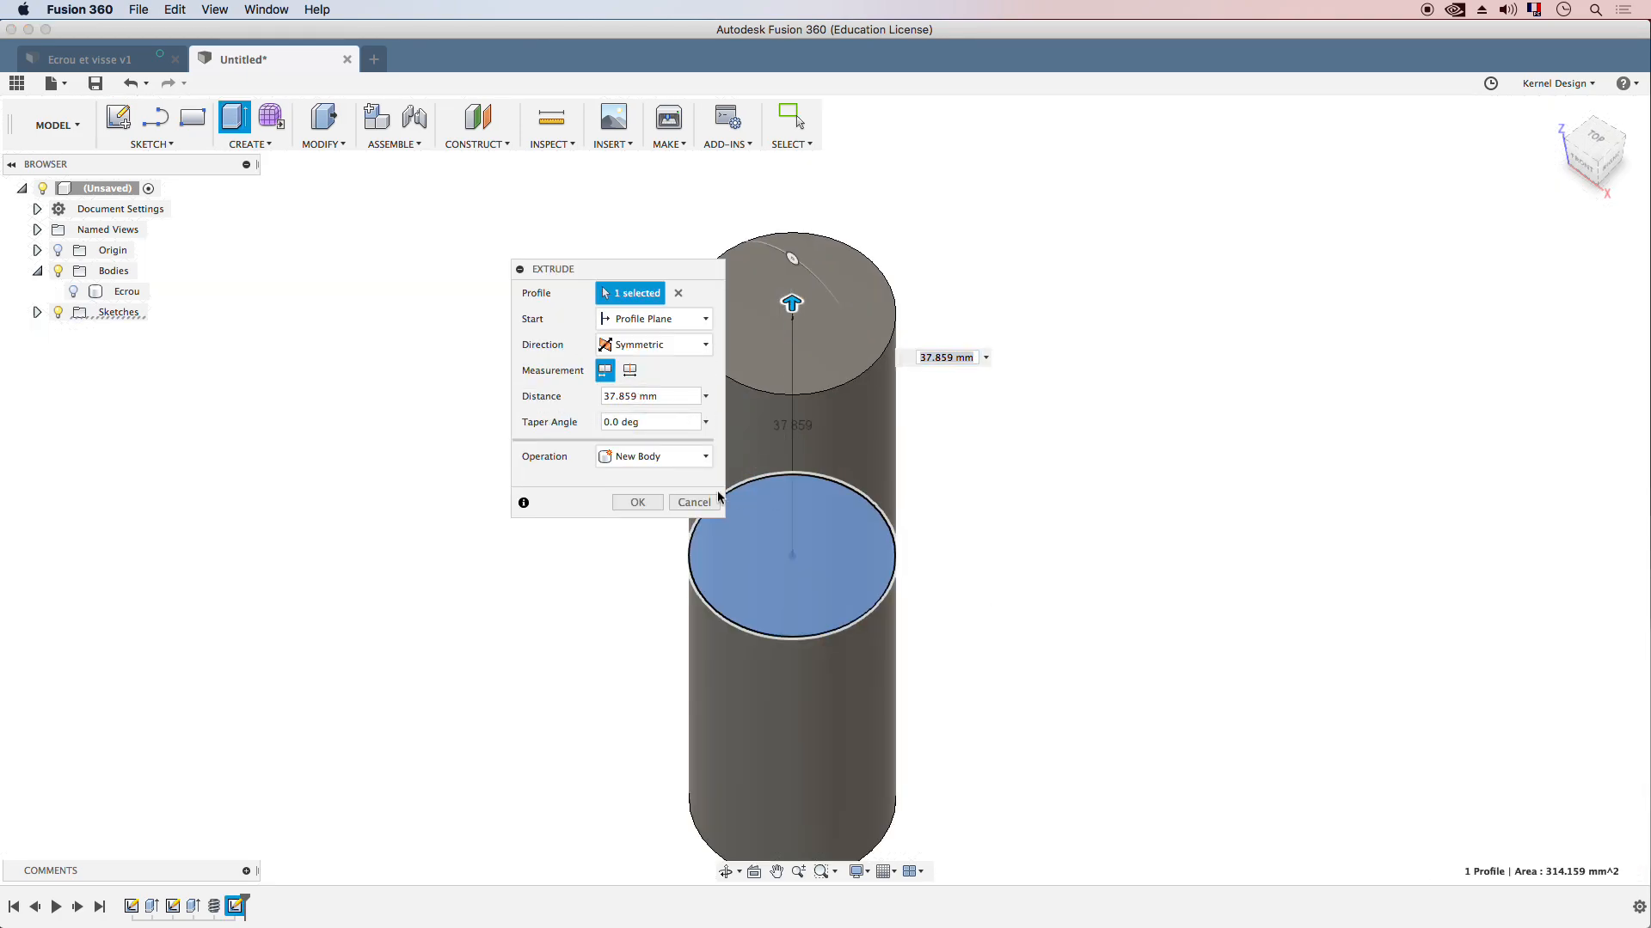
{"action": "left_click", "coordinate": [637, 503]}
{"action": "scroll", "coordinate": [844, 508], "scroll_direction": "down", "scroll_amount": 3}
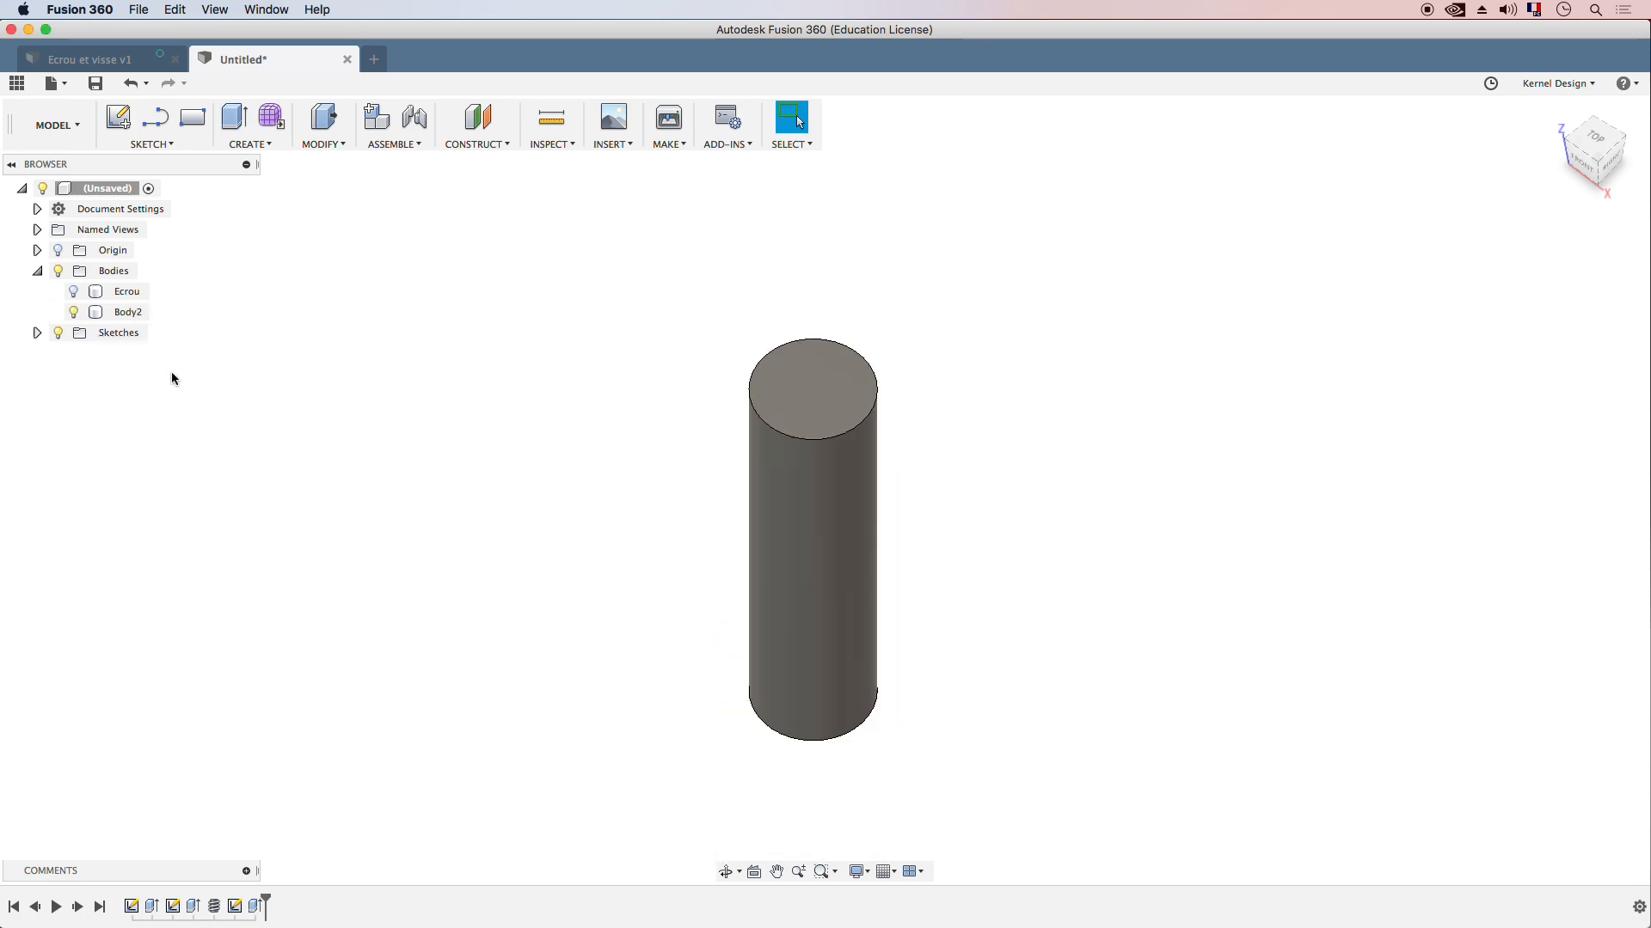
Show the Ecrou body again and rename the new cylinder body as Visse
{"action": "left_click", "coordinate": [74, 291]}
{"action": "left_click", "coordinate": [130, 313]}
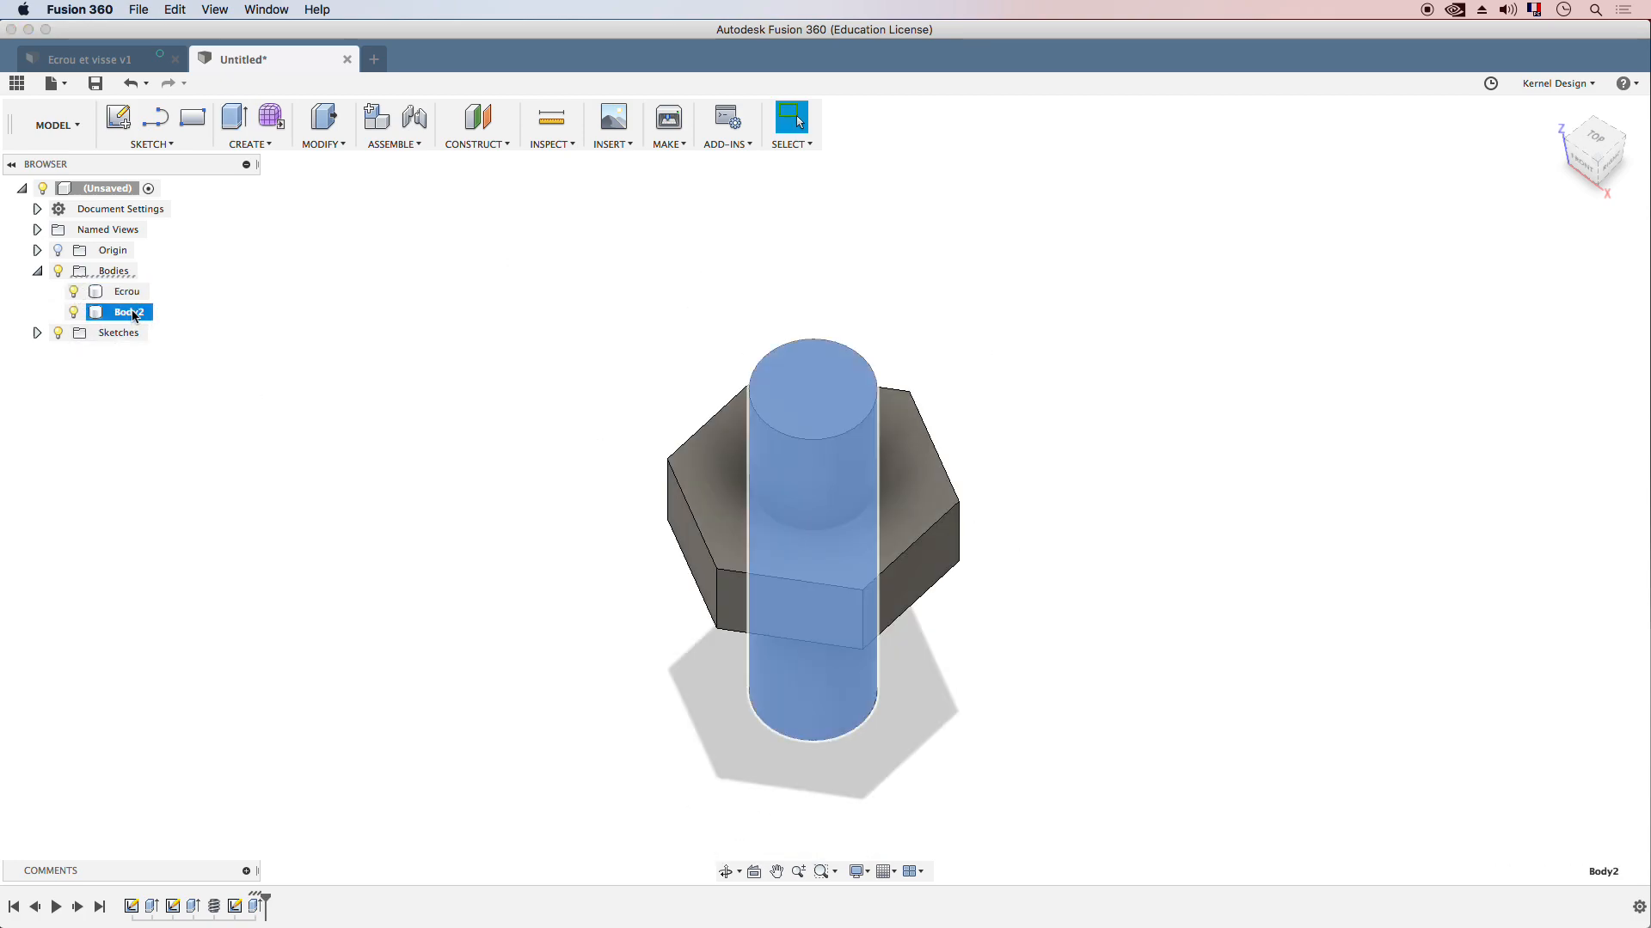
{"action": "double_click", "coordinate": [136, 314]}
{"action": "left_click", "coordinate": [289, 292]}
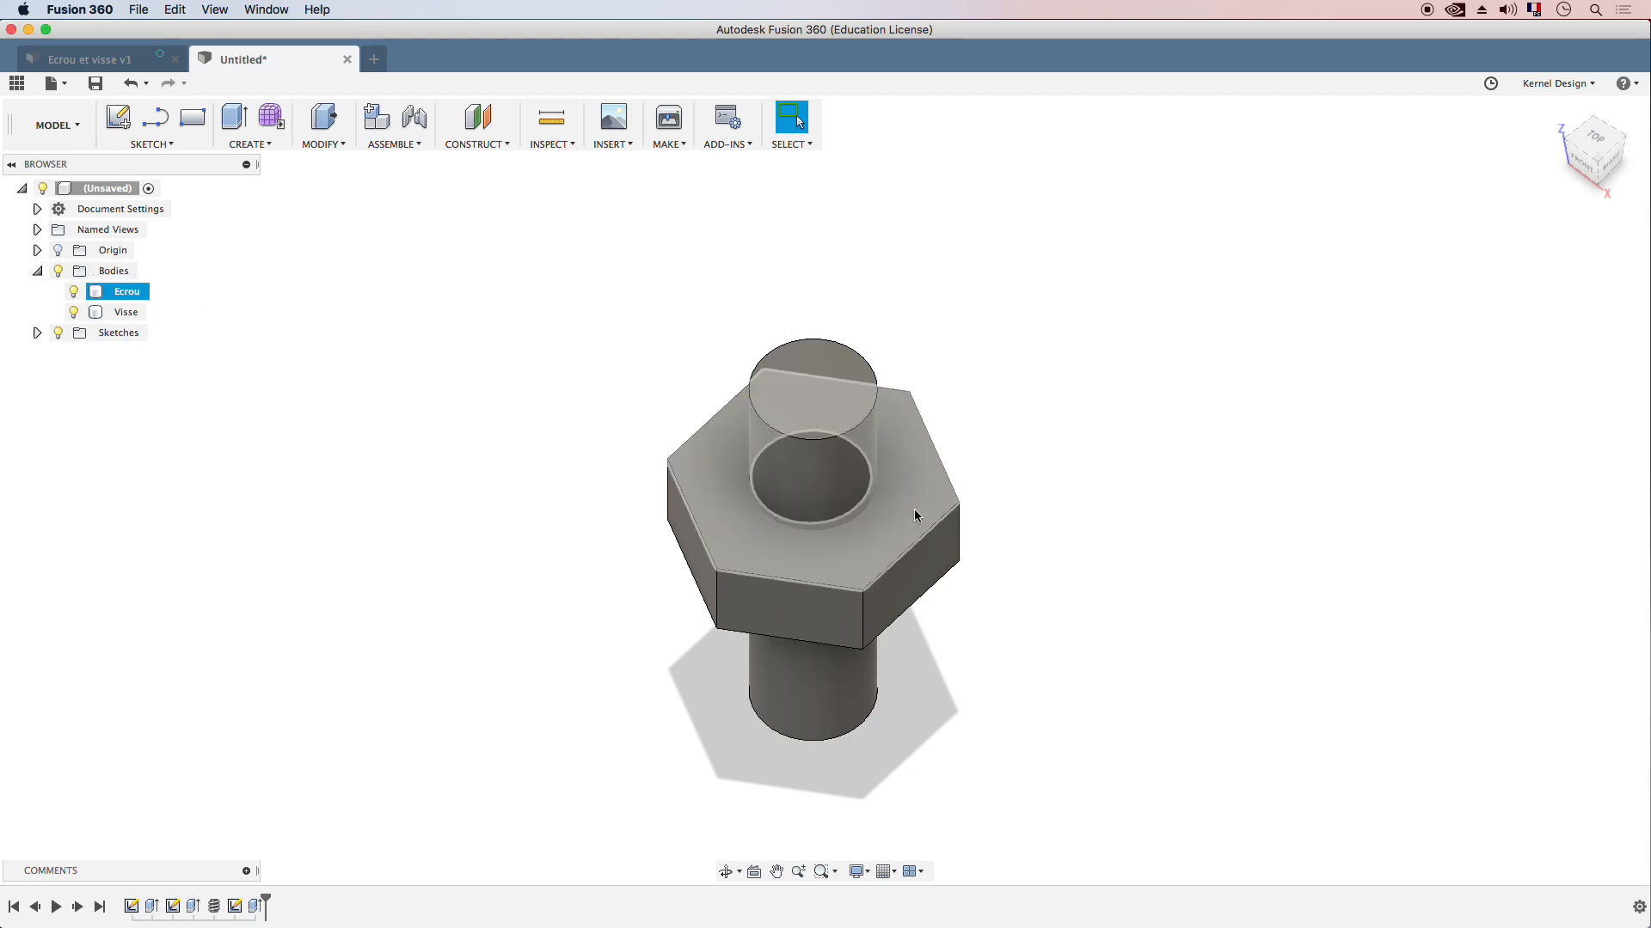
Add a modeled full-length M20x2.5 right-hand ISO Metric thread to the Visse cylinder's side face
{"action": "left_click", "coordinate": [844, 464]}
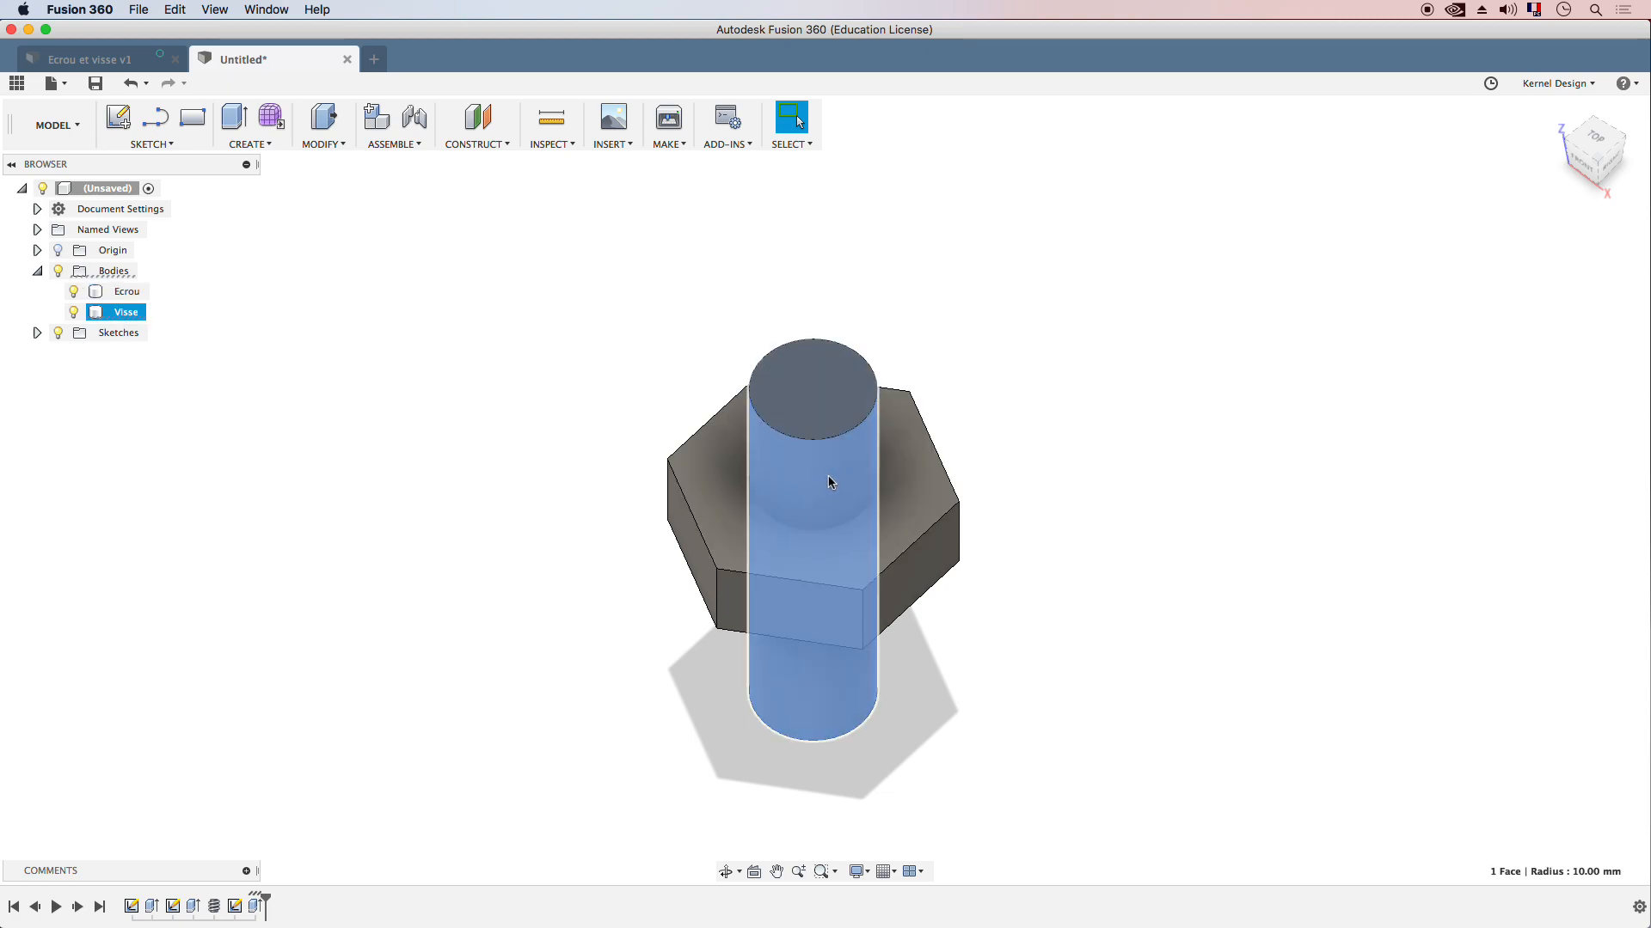
{"action": "left_click", "coordinate": [248, 144]}
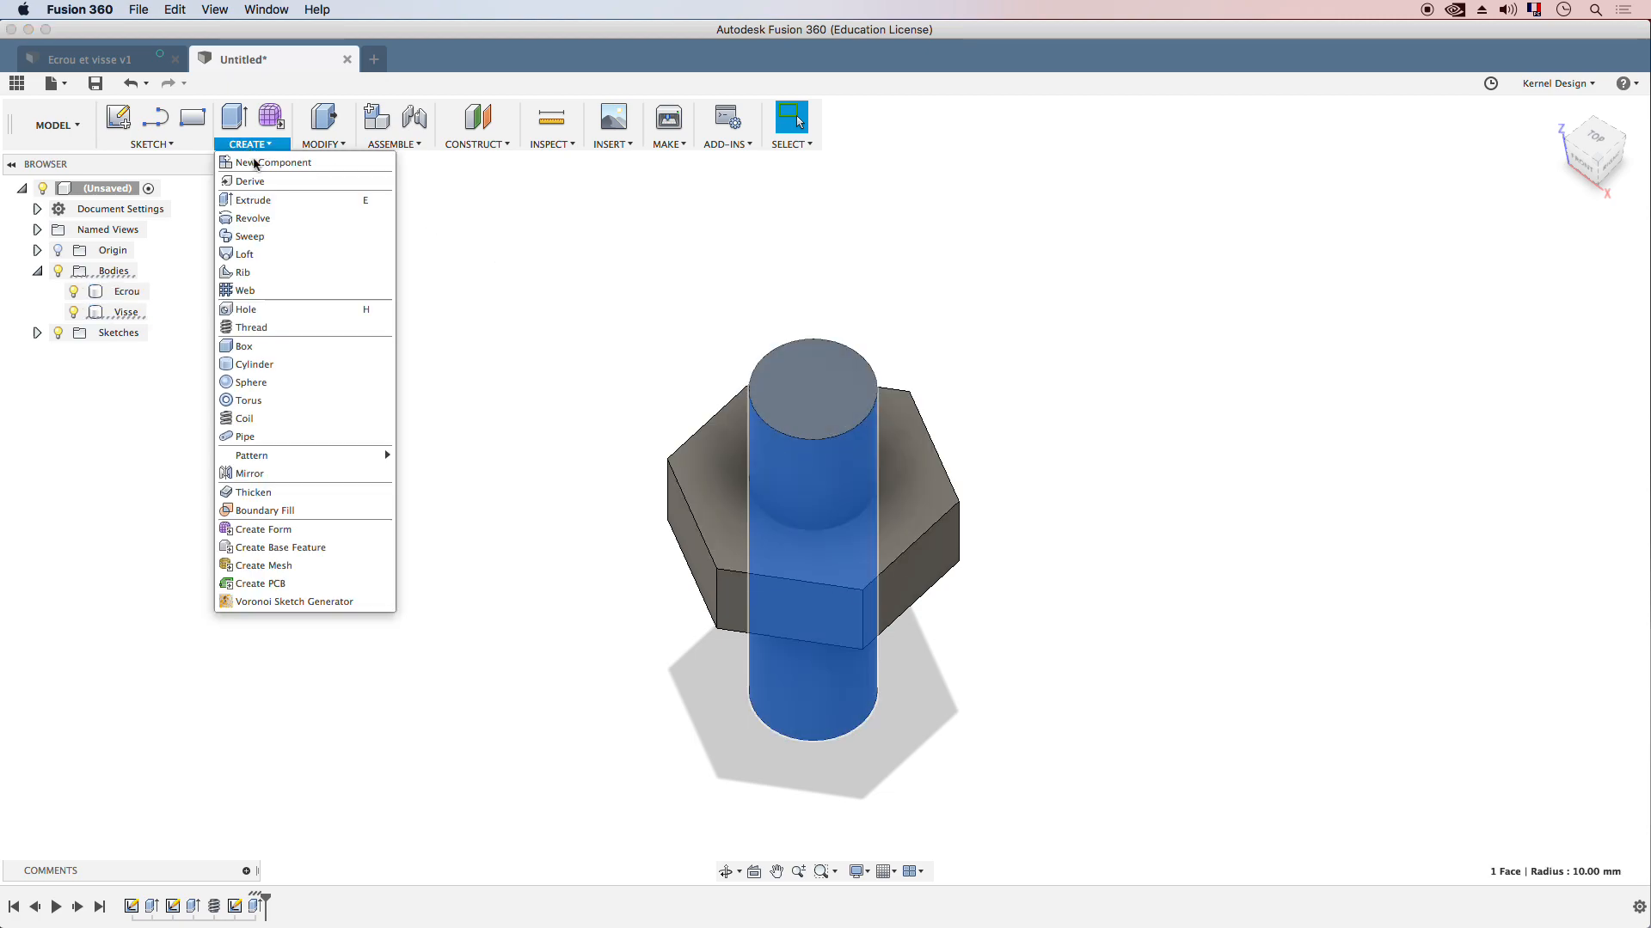
{"action": "left_click", "coordinate": [280, 329]}
{"action": "left_click_drag", "start_coordinate": [671, 273], "coordinate": [1327, 272]}
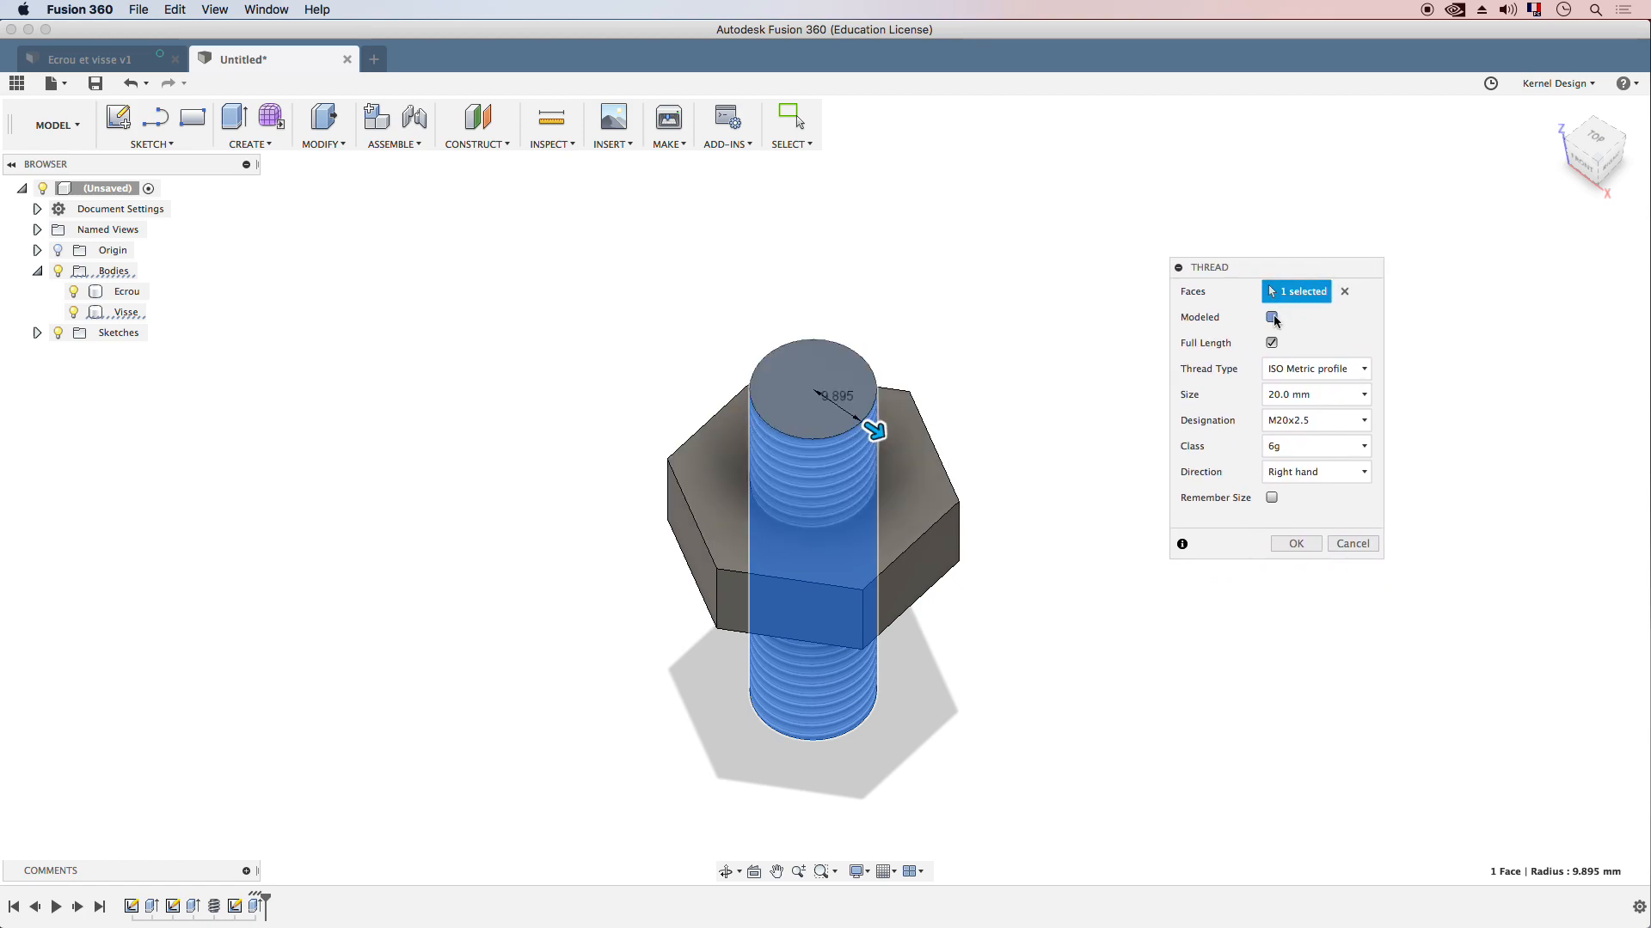
{"action": "left_click", "coordinate": [1271, 318]}
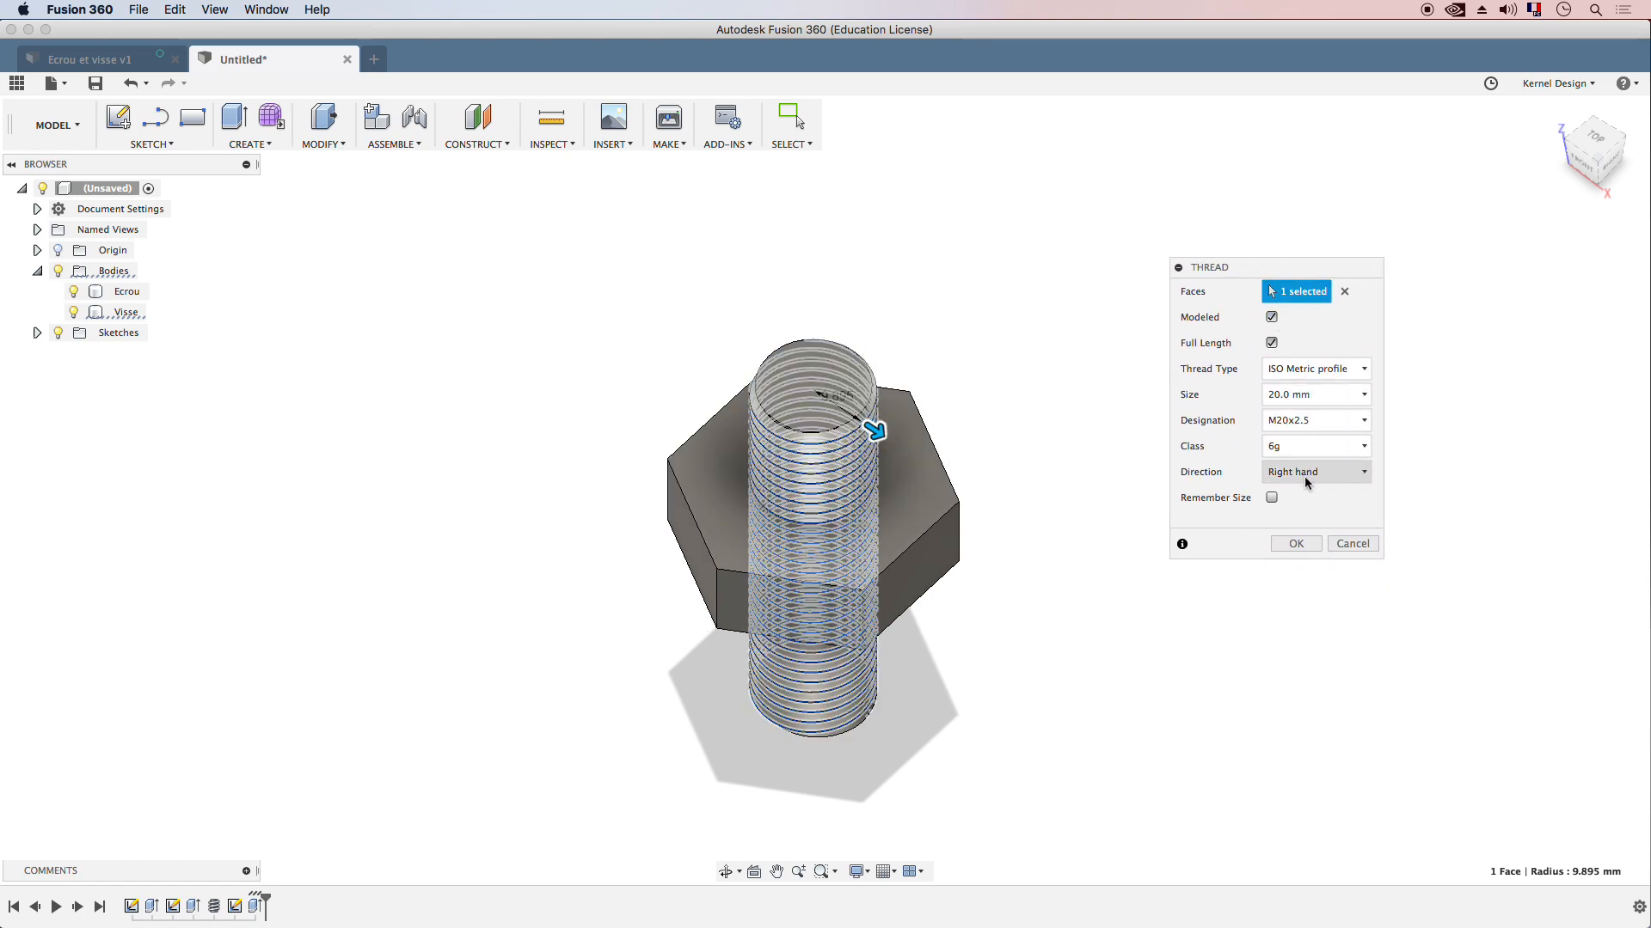
{"action": "left_click", "coordinate": [1300, 545]}
{"action": "middle_click_drag", "start_coordinate": [768, 541], "coordinate": [894, 462], "text": "shift"}
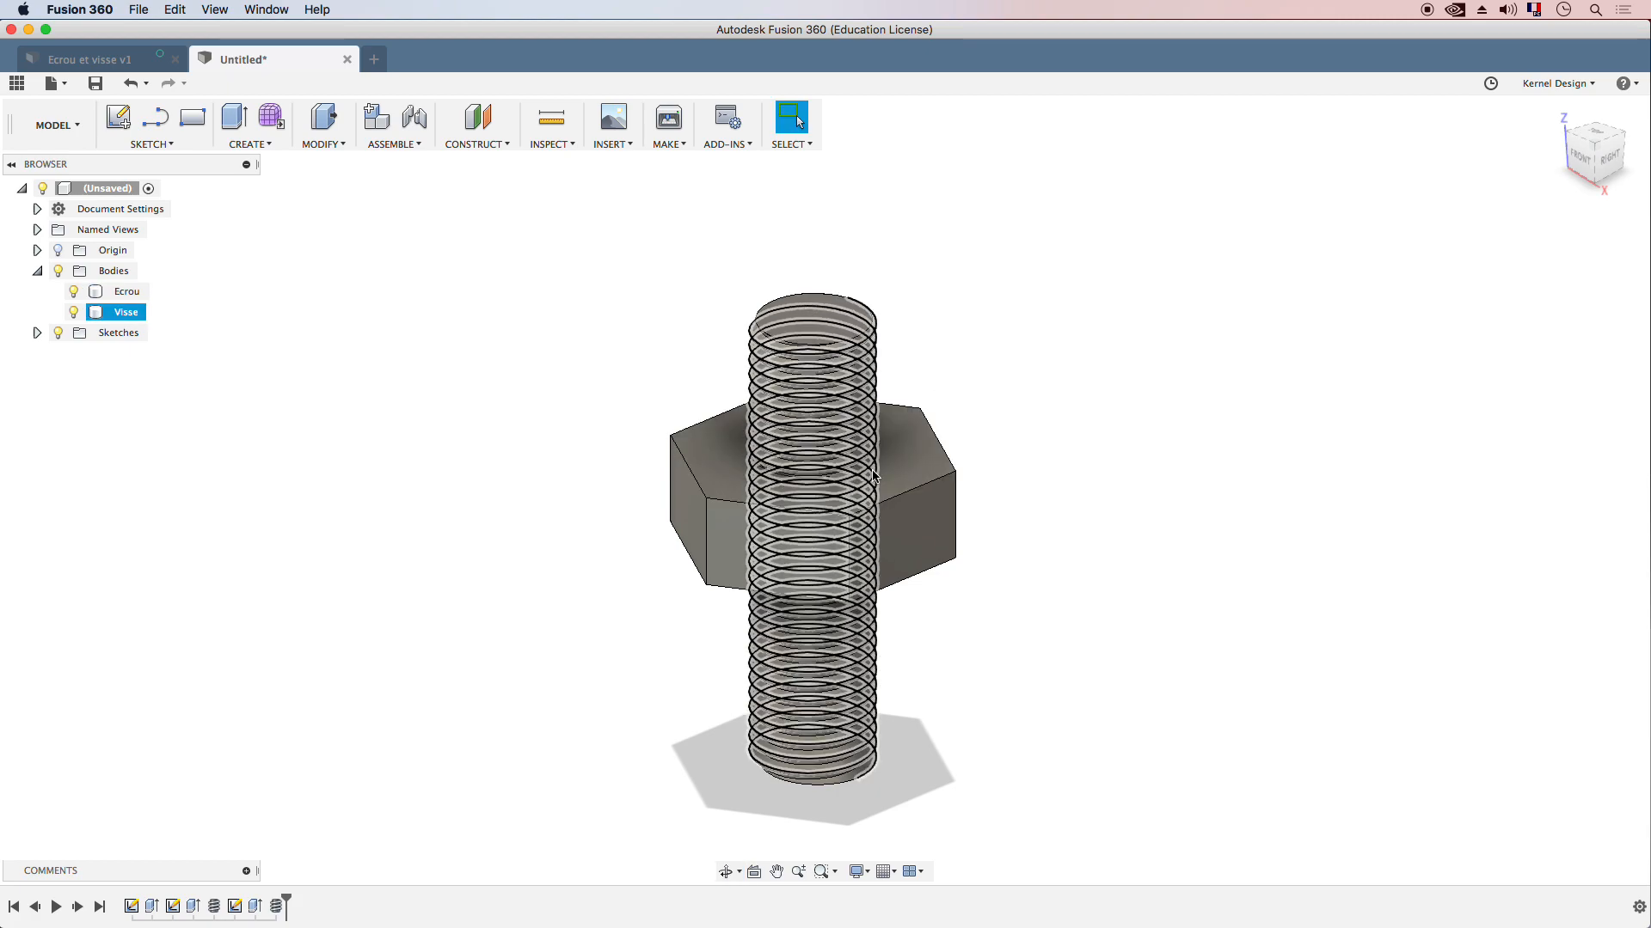
Create a section analysis through the nut and screw on the YZ origin plane at 0 mm distance
{"action": "left_click", "coordinate": [550, 146]}
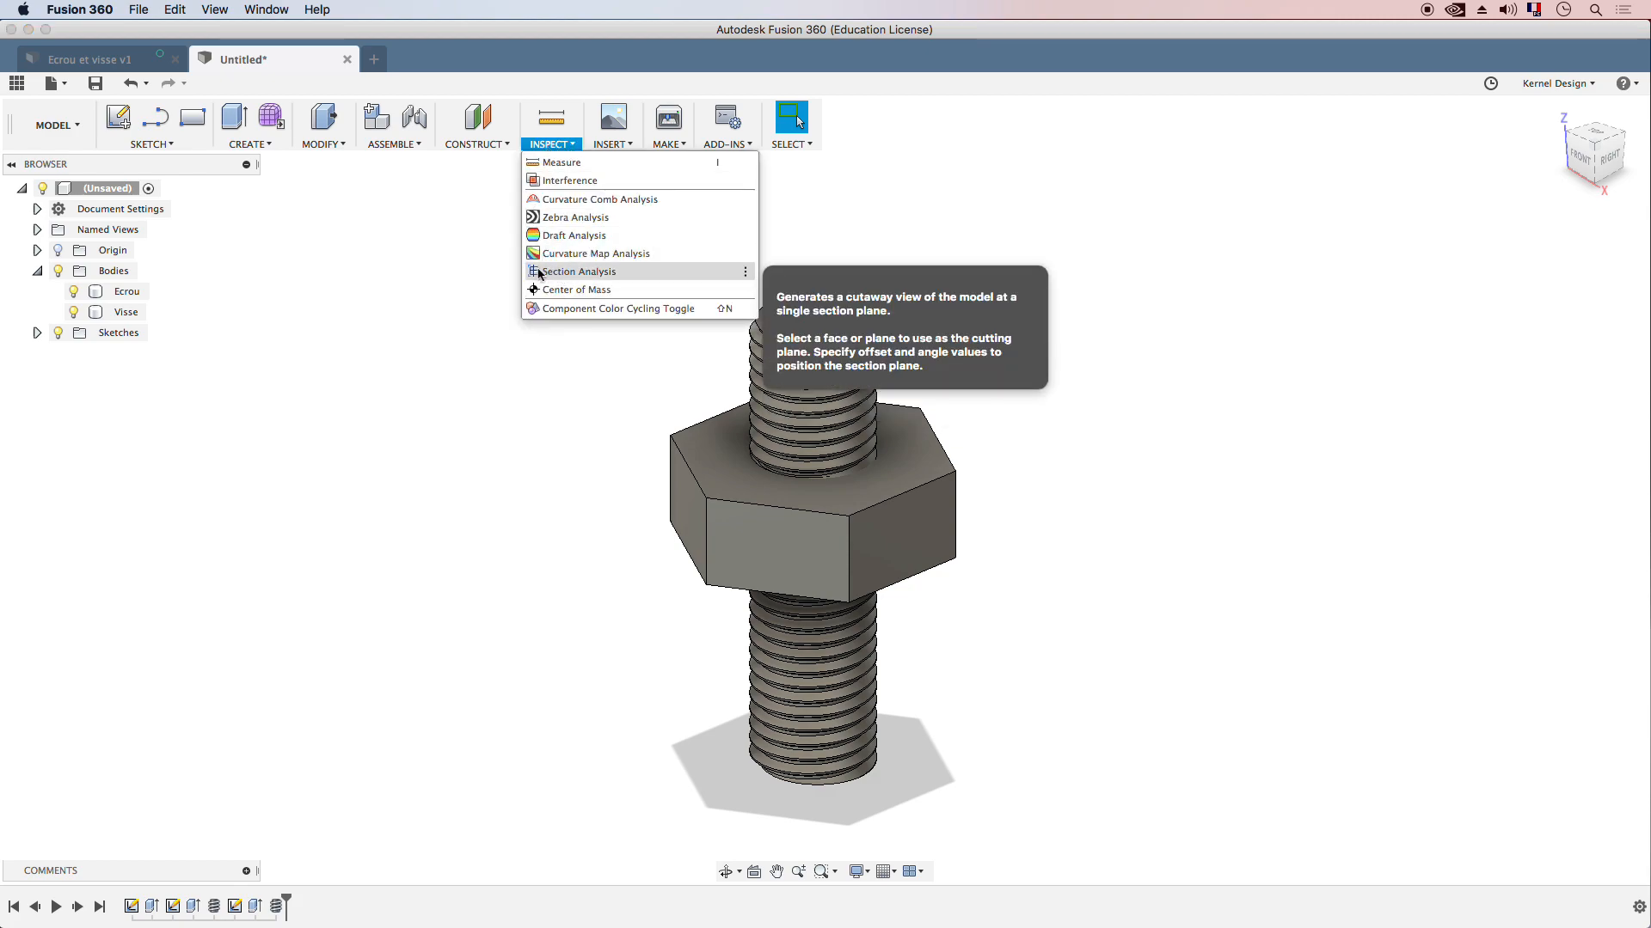
{"action": "left_click", "coordinate": [583, 273]}
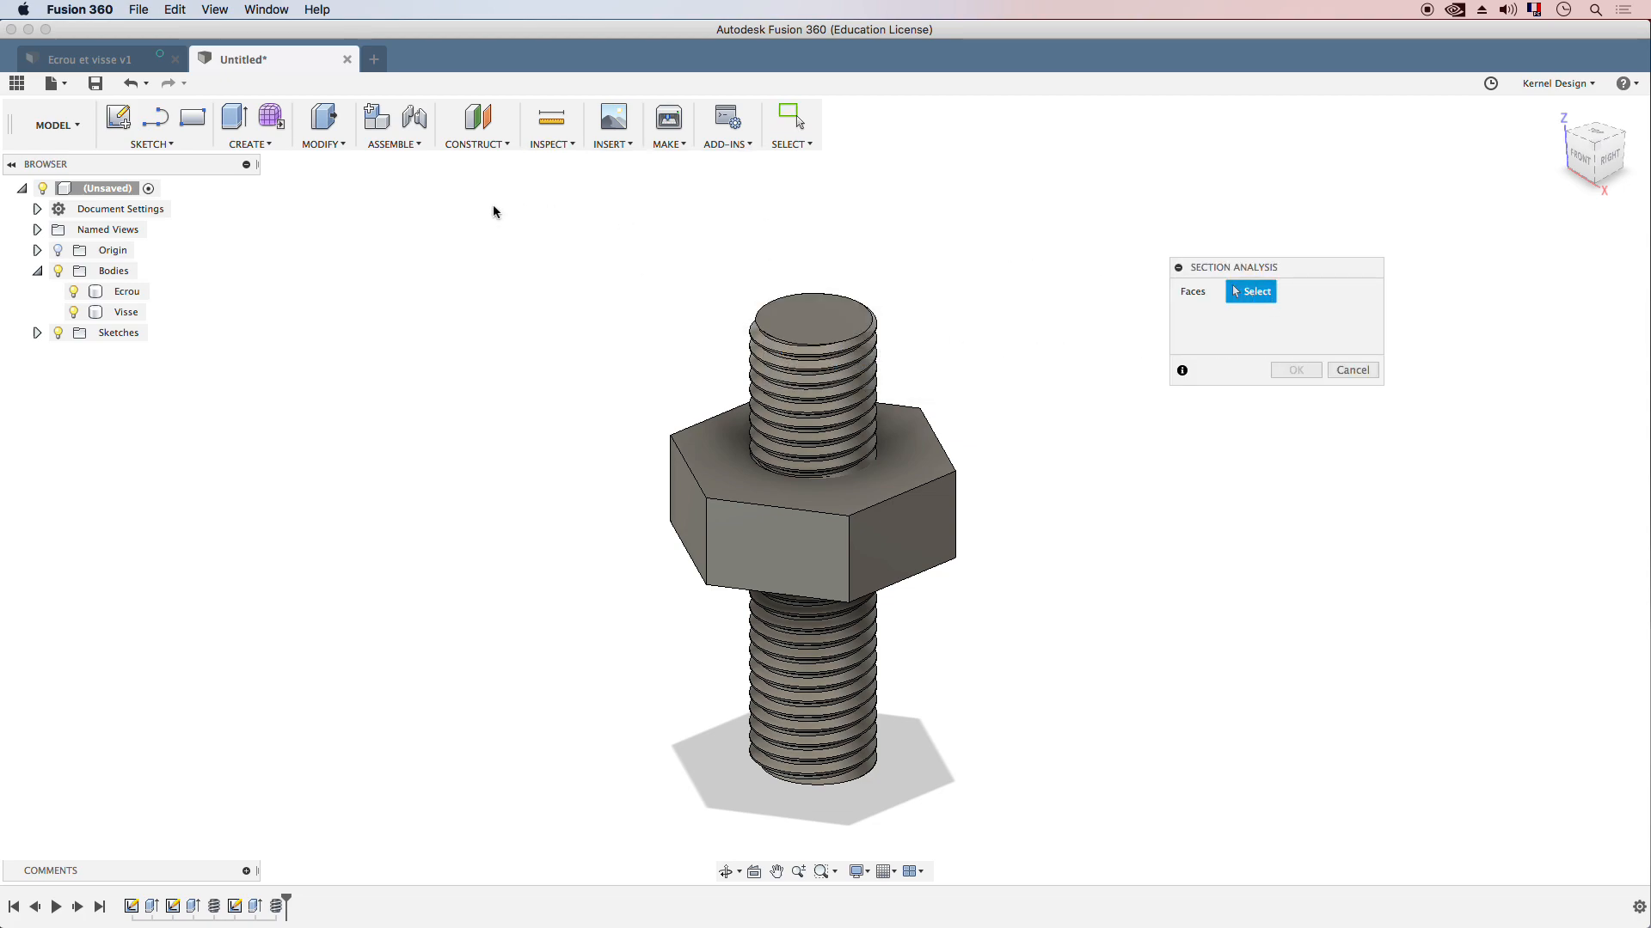
{"action": "left_click", "coordinate": [37, 251]}
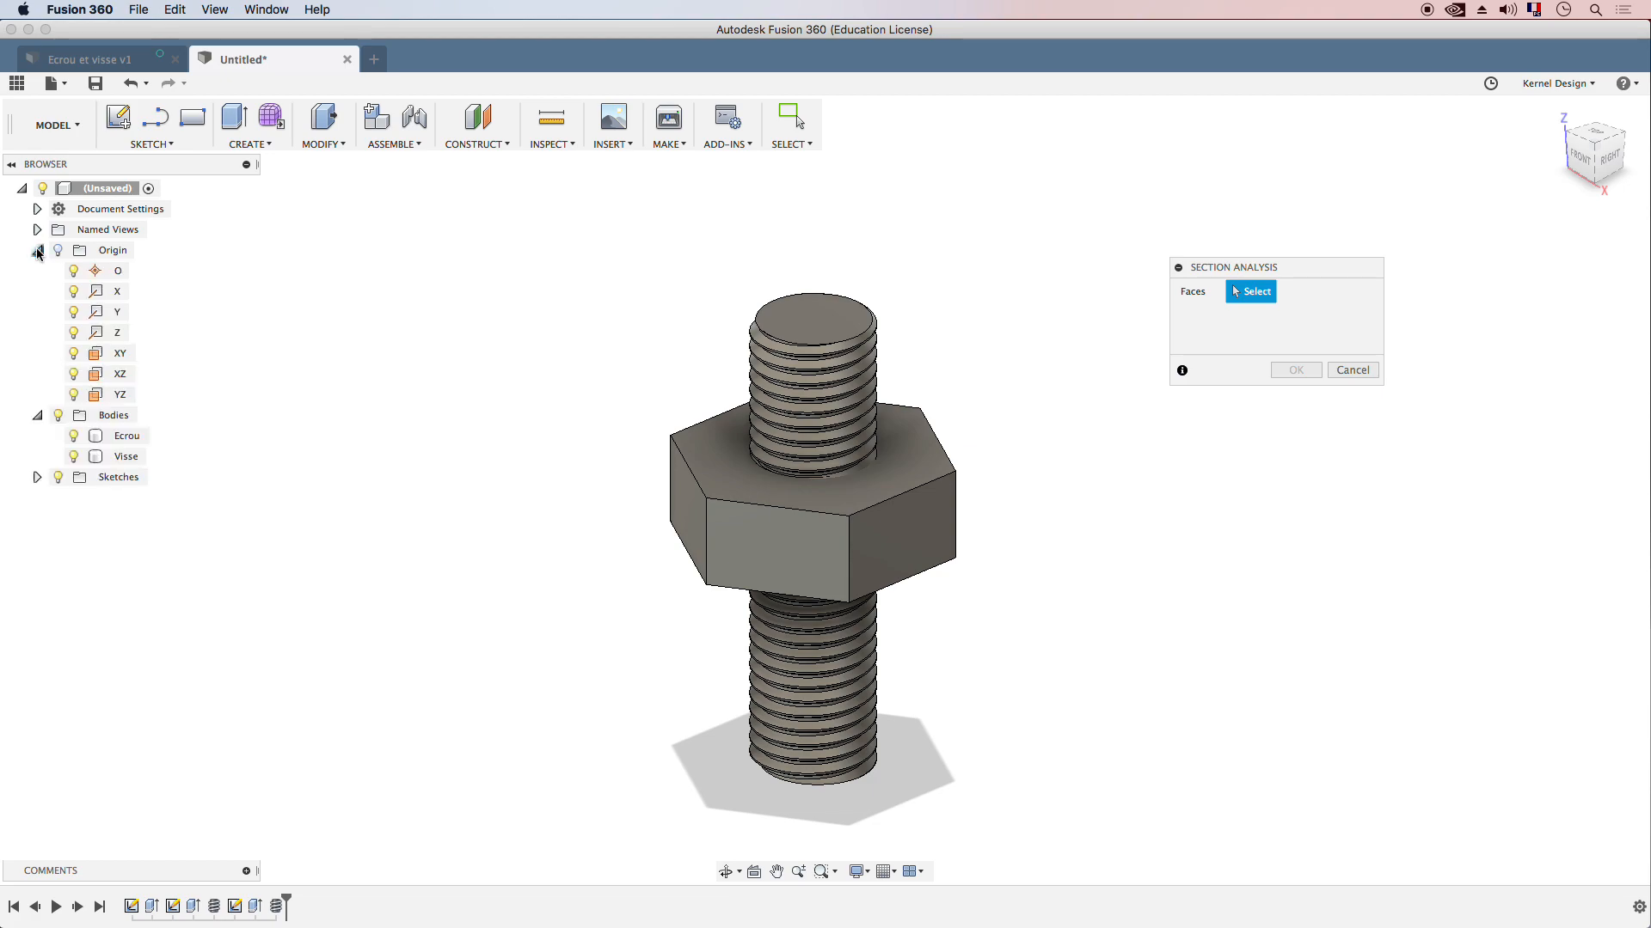
{"action": "left_click", "coordinate": [121, 395]}
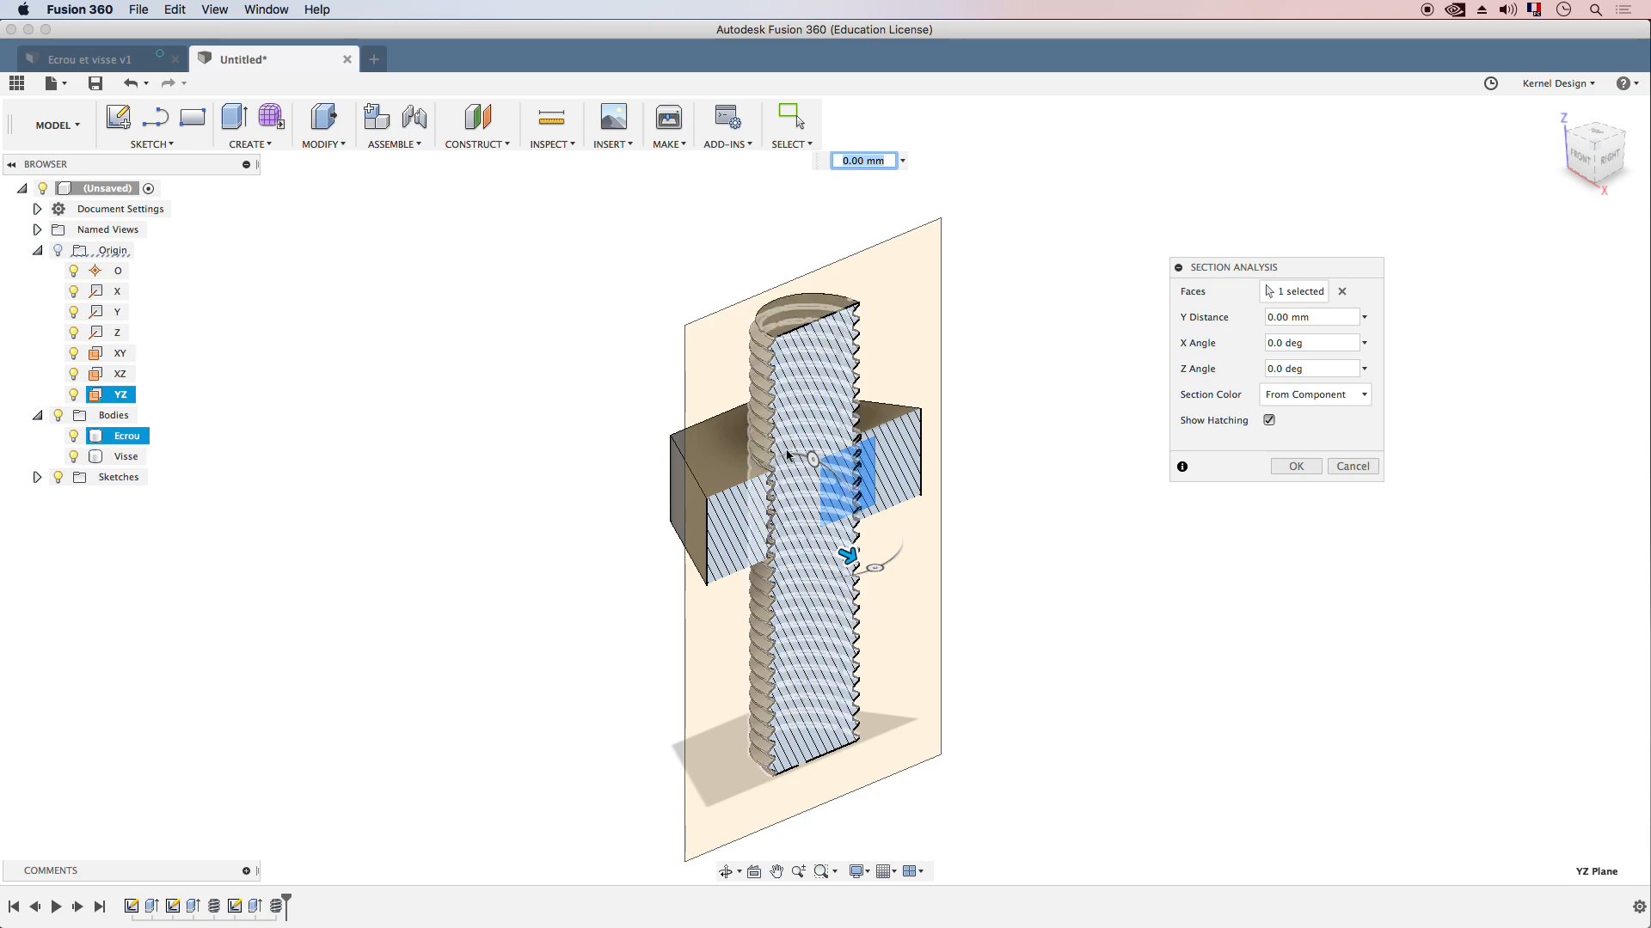
{"action": "left_click", "coordinate": [1295, 466]}
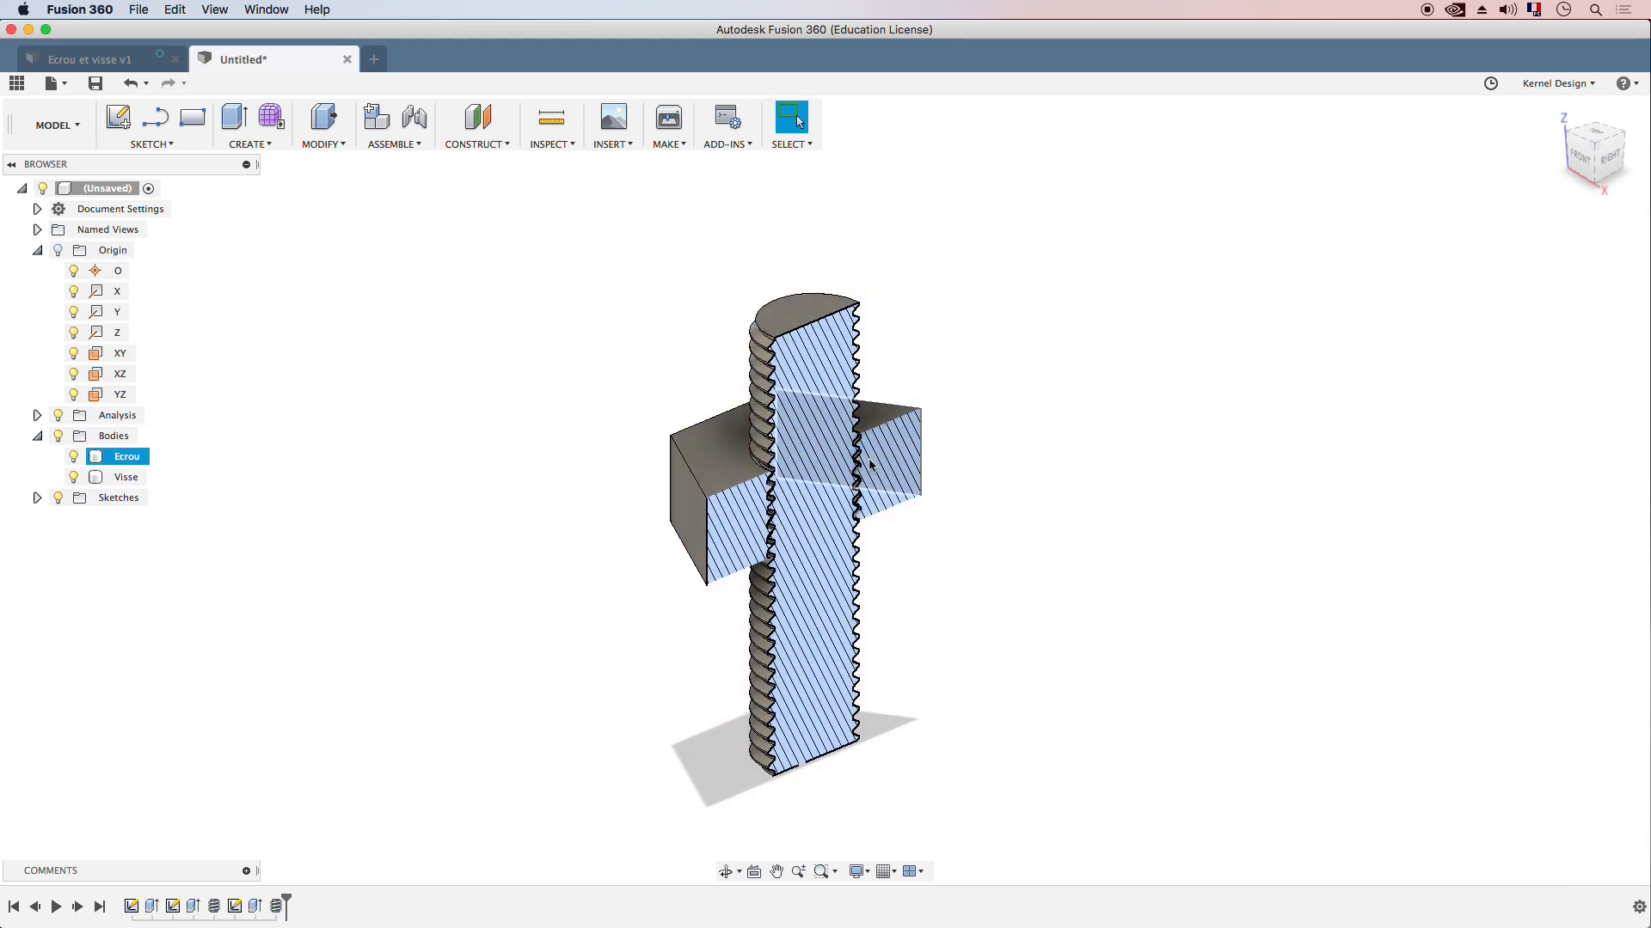
Examine in the section how the screw's thread fits the nut's thread, checking the screw's cut top face
{"action": "scroll", "coordinate": [867, 462], "scroll_direction": "up", "scroll_amount": 5}
{"action": "left_click_drag", "start_coordinate": [1022, 457], "coordinate": [995, 490]}
{"action": "key", "text": "Escape"}
{"action": "left_click", "coordinate": [674, 204]}
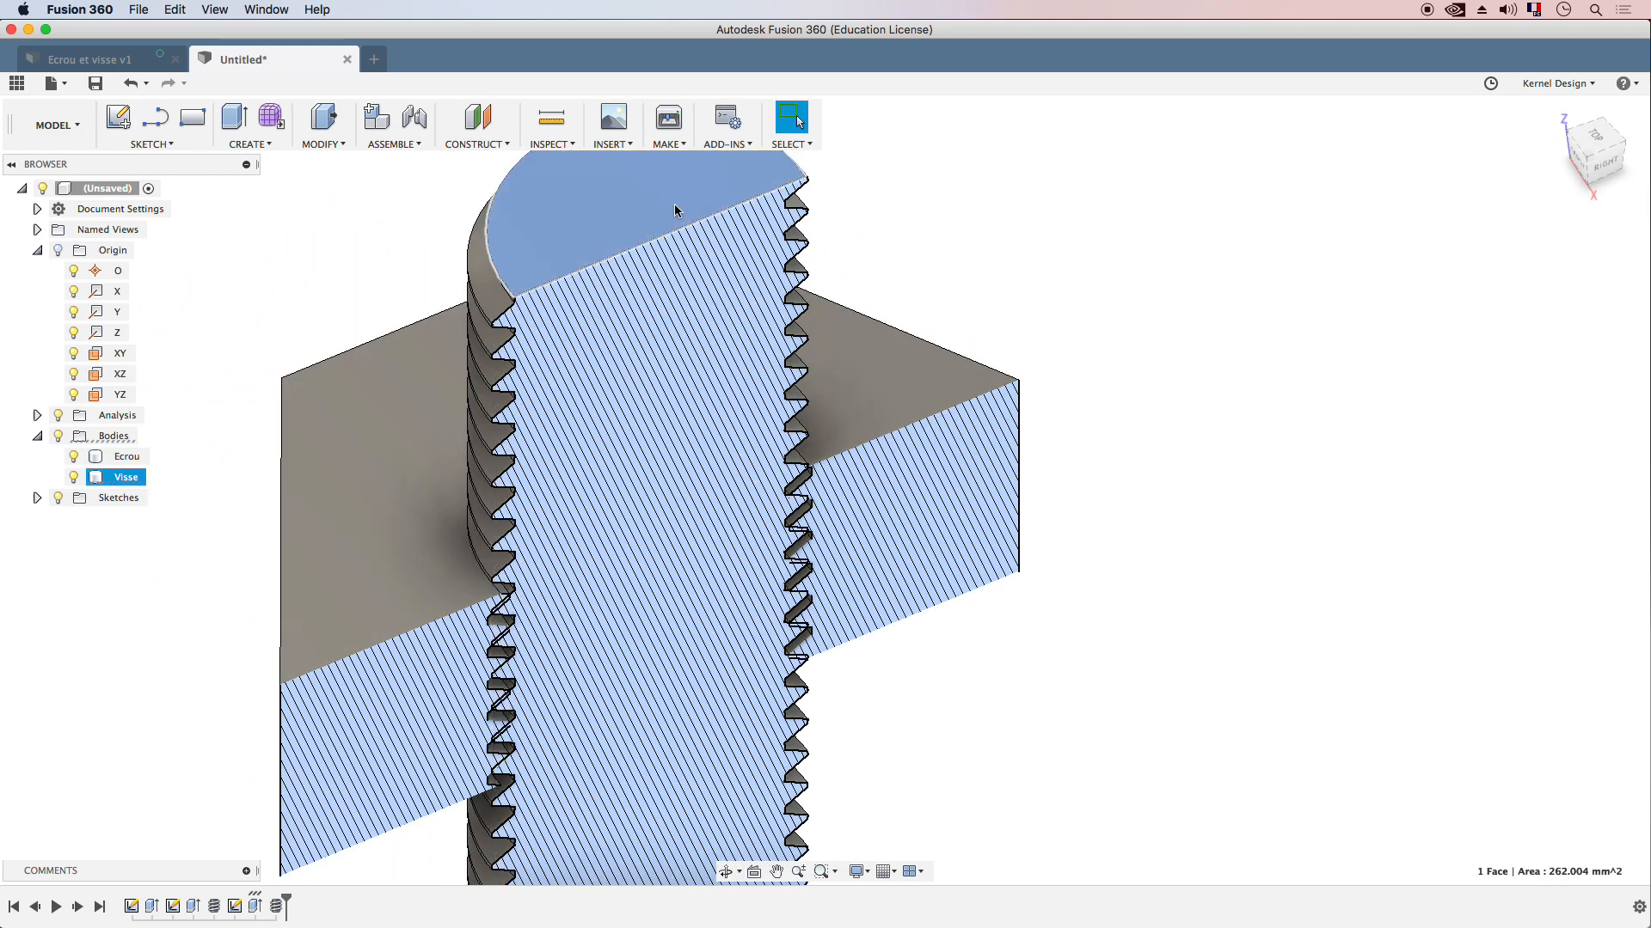
{"action": "left_click", "coordinate": [968, 212]}
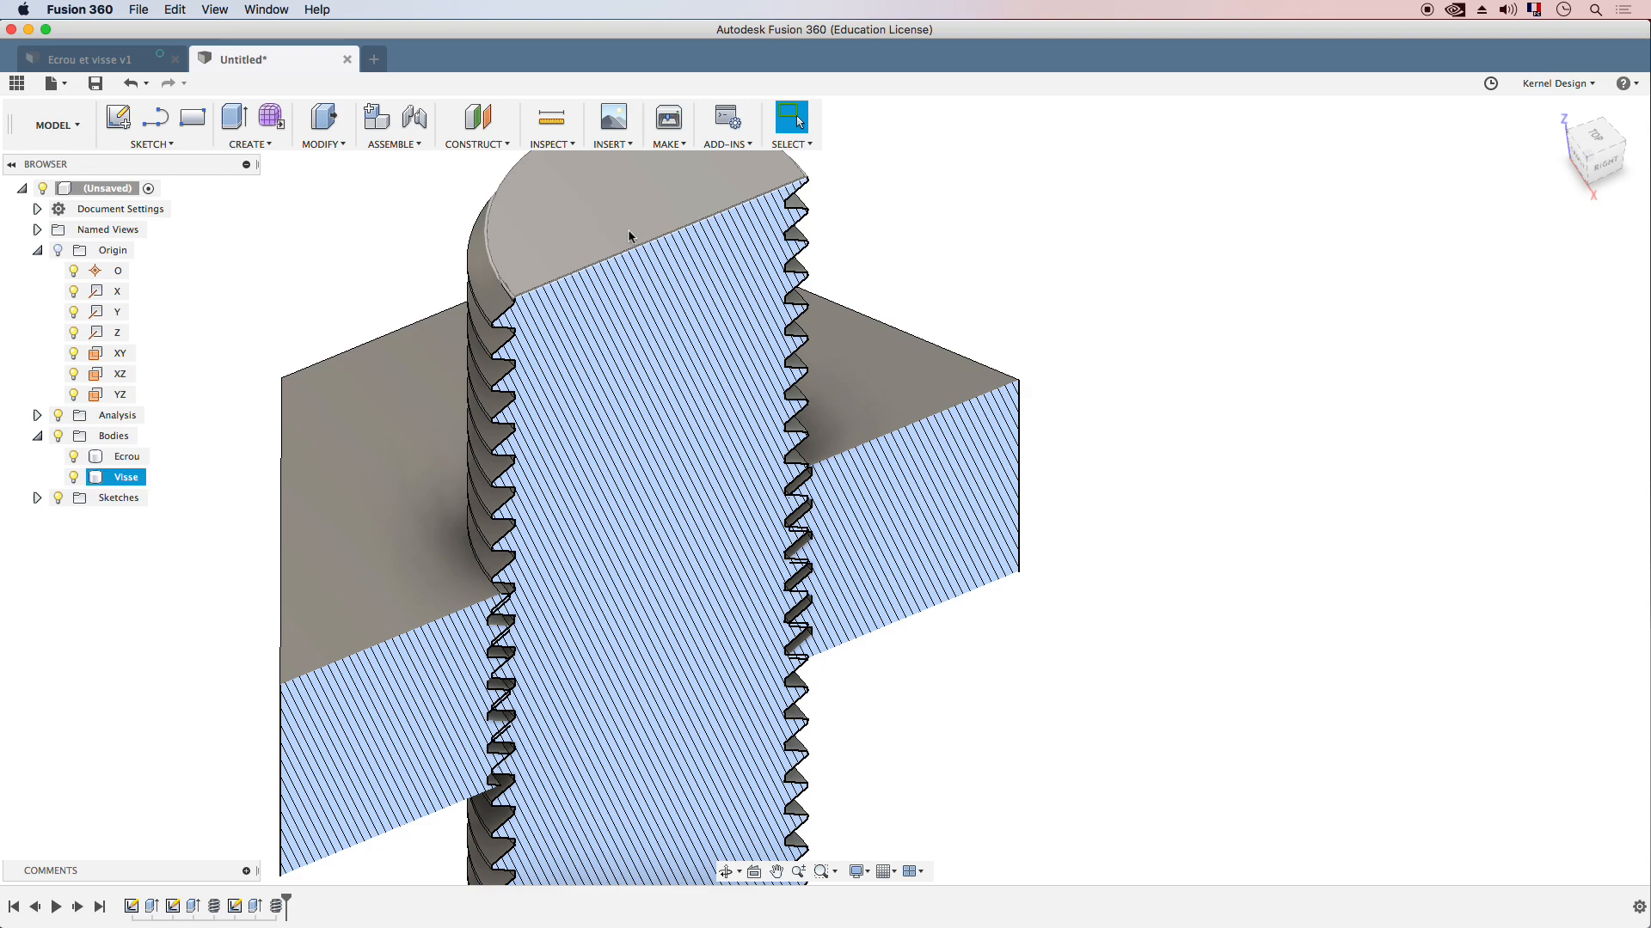
{"action": "double_click", "coordinate": [628, 232]}
{"action": "left_click", "coordinate": [306, 309]}
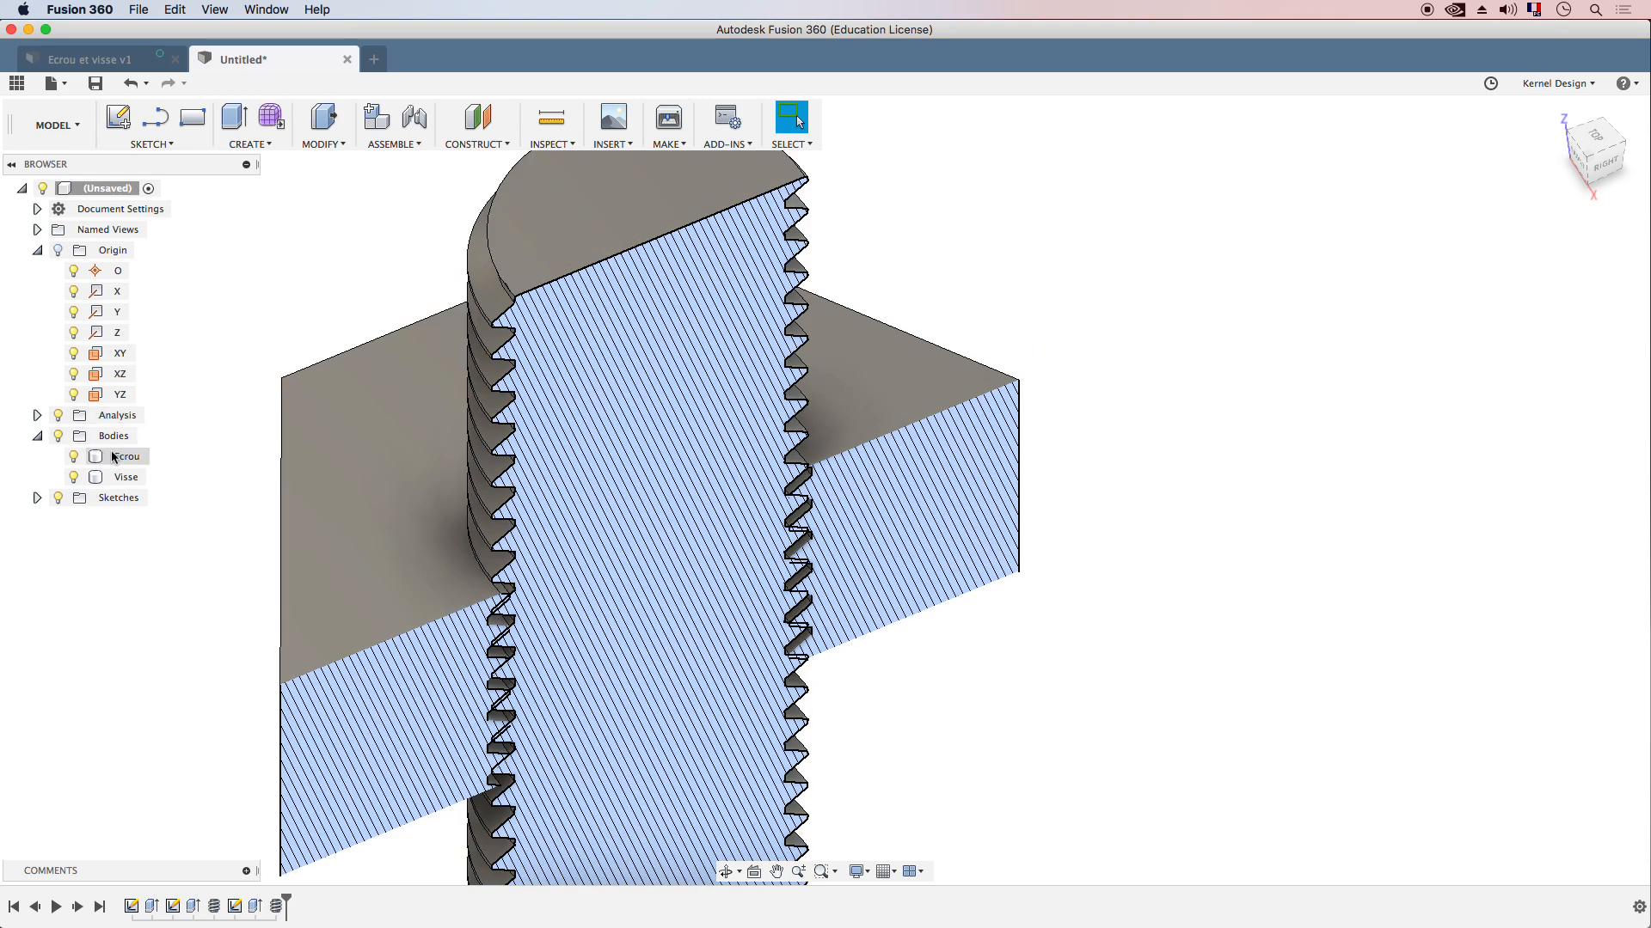
Move the Visse body up about 9.4 mm along Z so its thread lines up with the nut's thread
{"action": "left_click", "coordinate": [126, 477]}
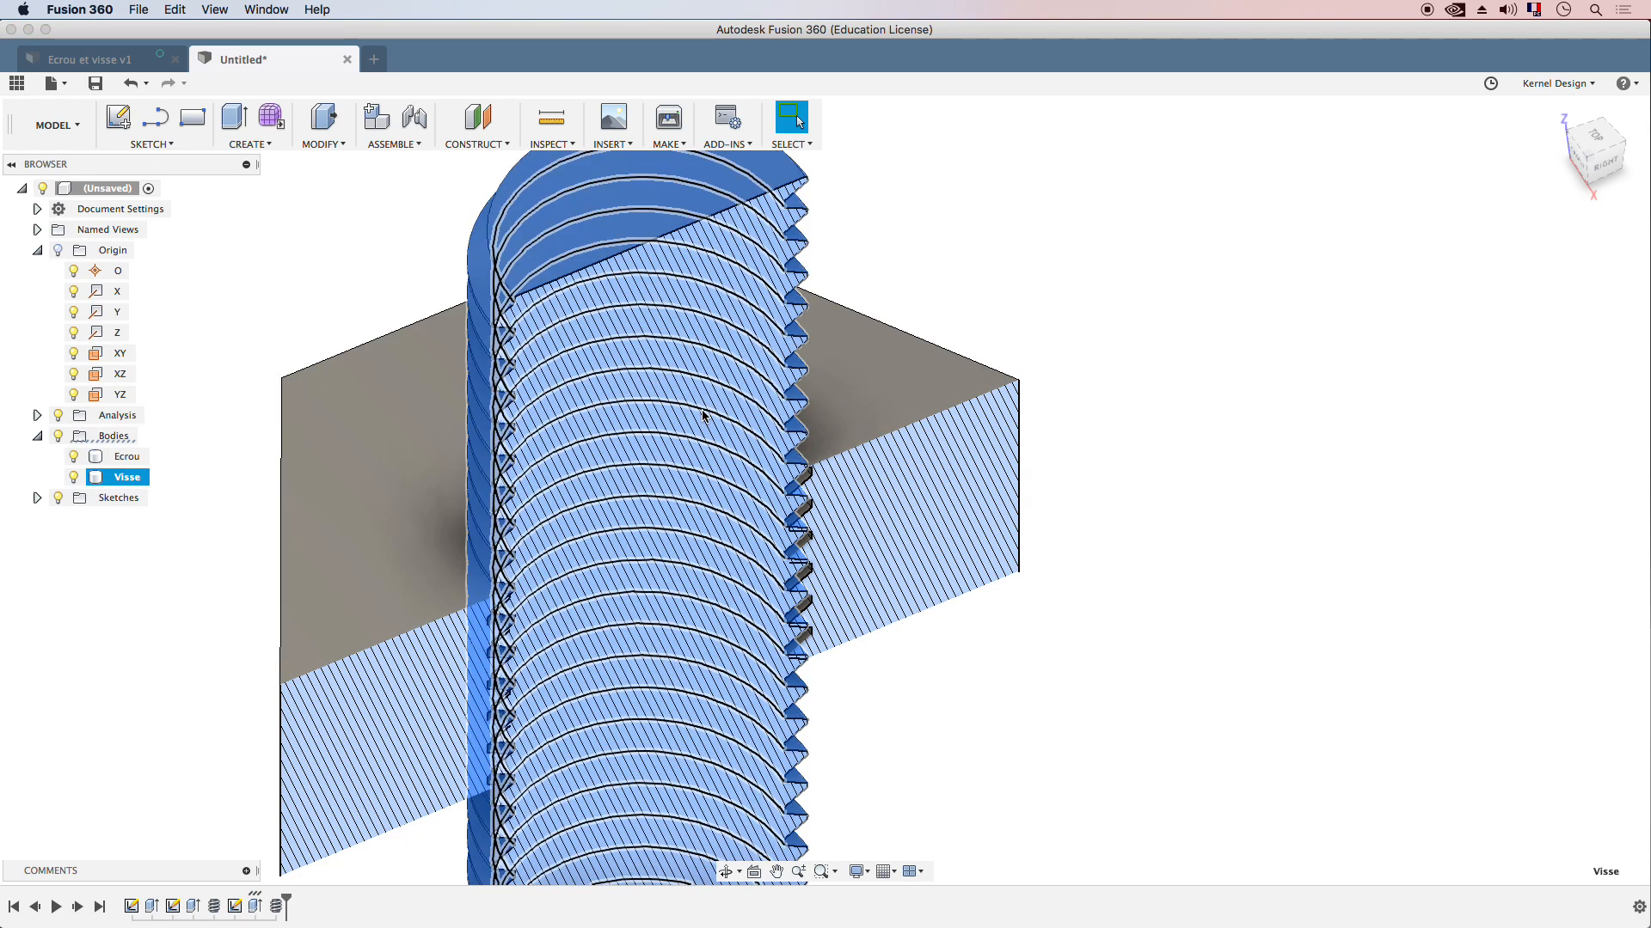
{"action": "key", "text": "m"}
{"action": "scroll", "coordinate": [707, 372], "scroll_direction": "down", "scroll_amount": 3}
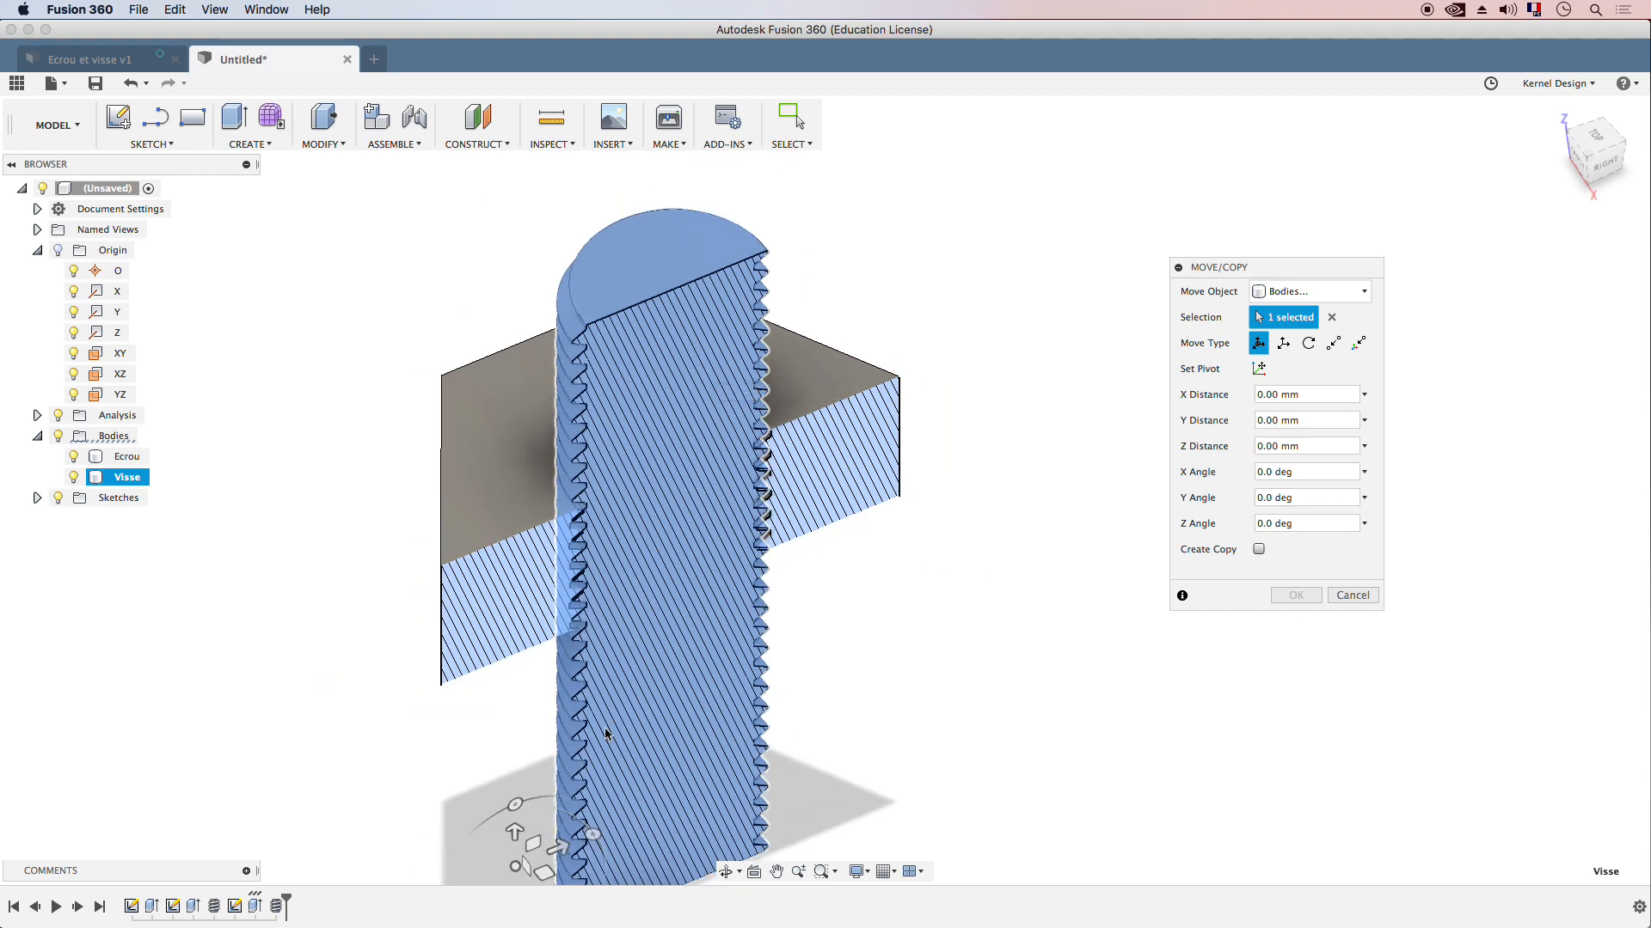
{"action": "scroll", "coordinate": [937, 660], "scroll_direction": "down", "scroll_amount": 2}
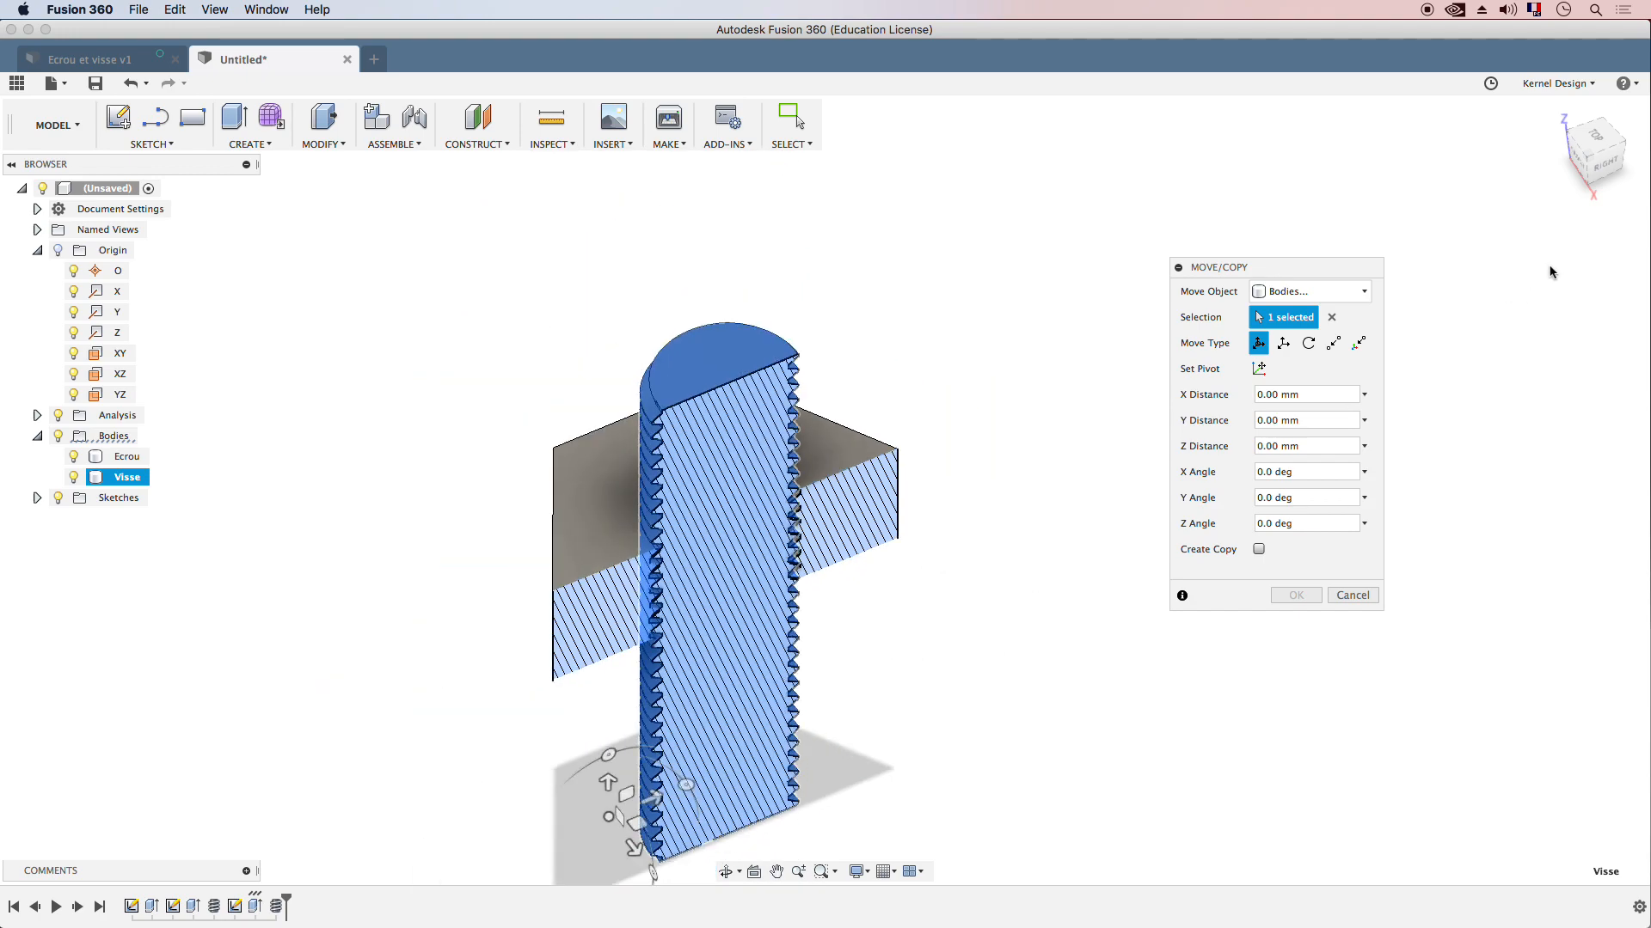
{"action": "left_click", "coordinate": [1610, 164]}
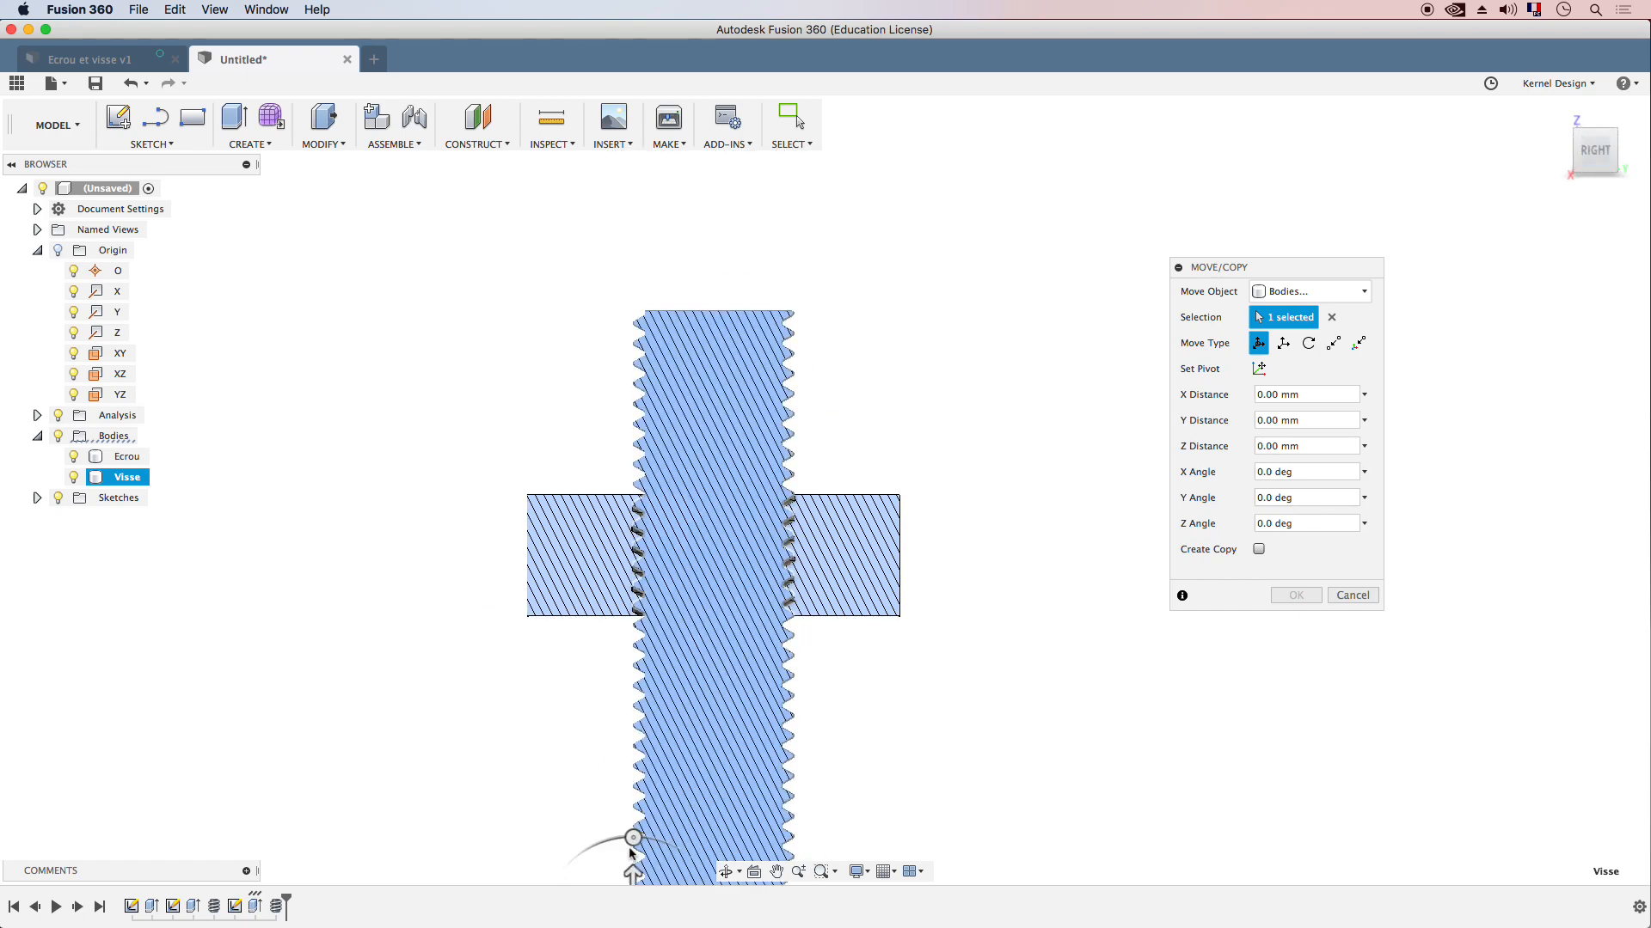
{"action": "left_click_drag", "start_coordinate": [627, 873], "coordinate": [635, 811]}
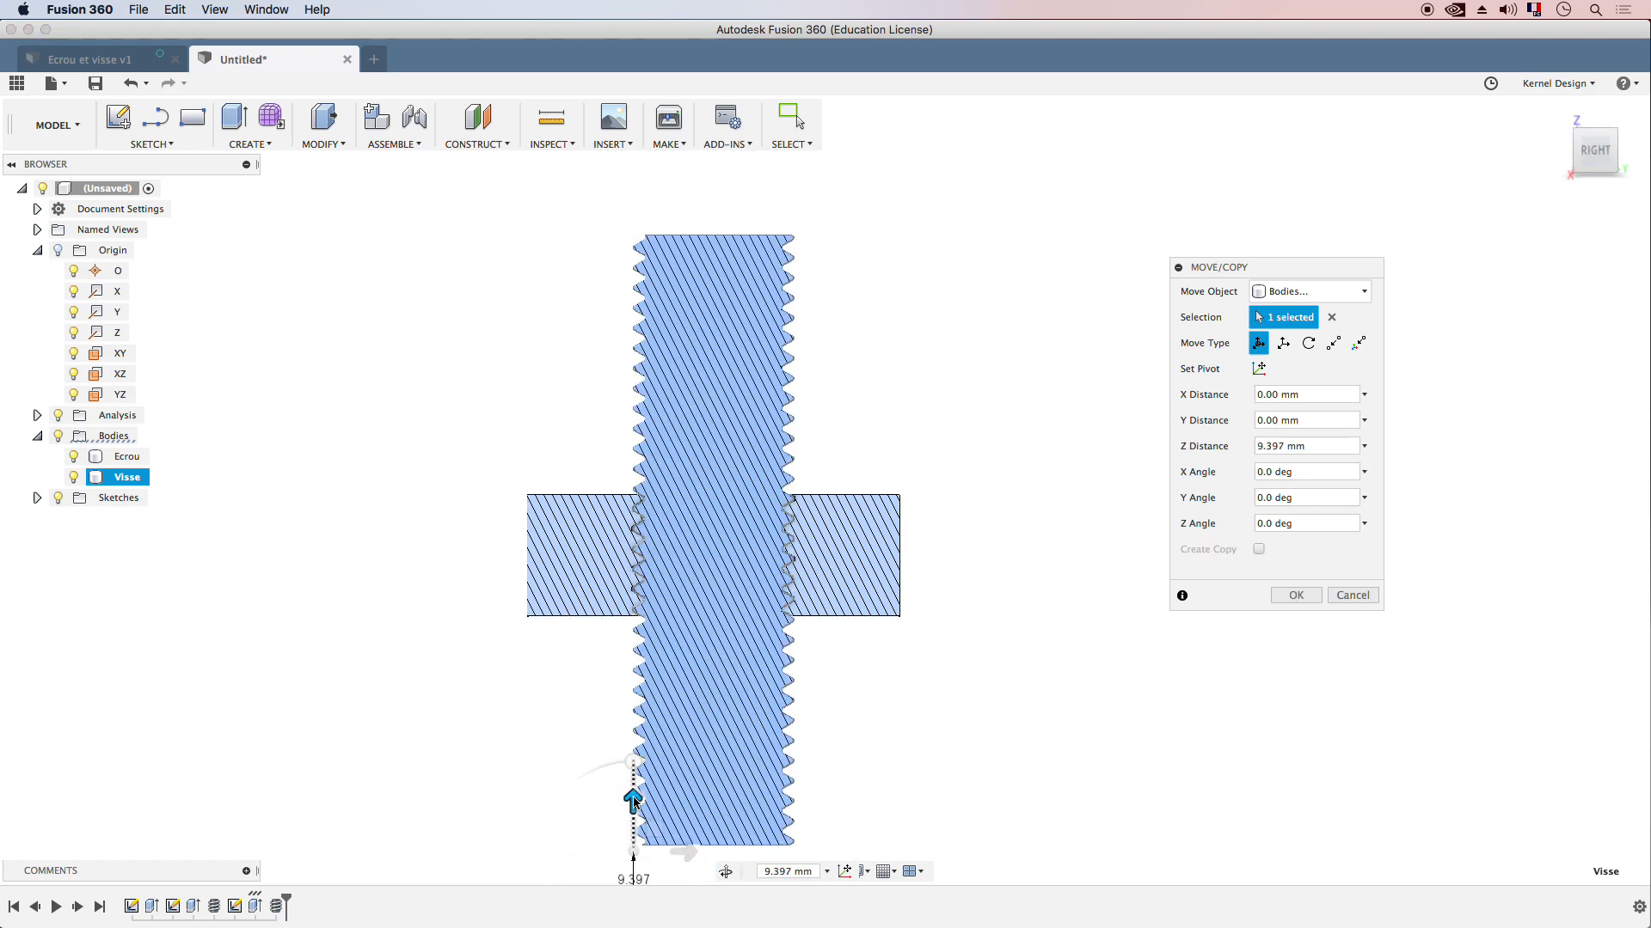
{"action": "scroll", "coordinate": [649, 762], "scroll_direction": "up", "scroll_amount": 5}
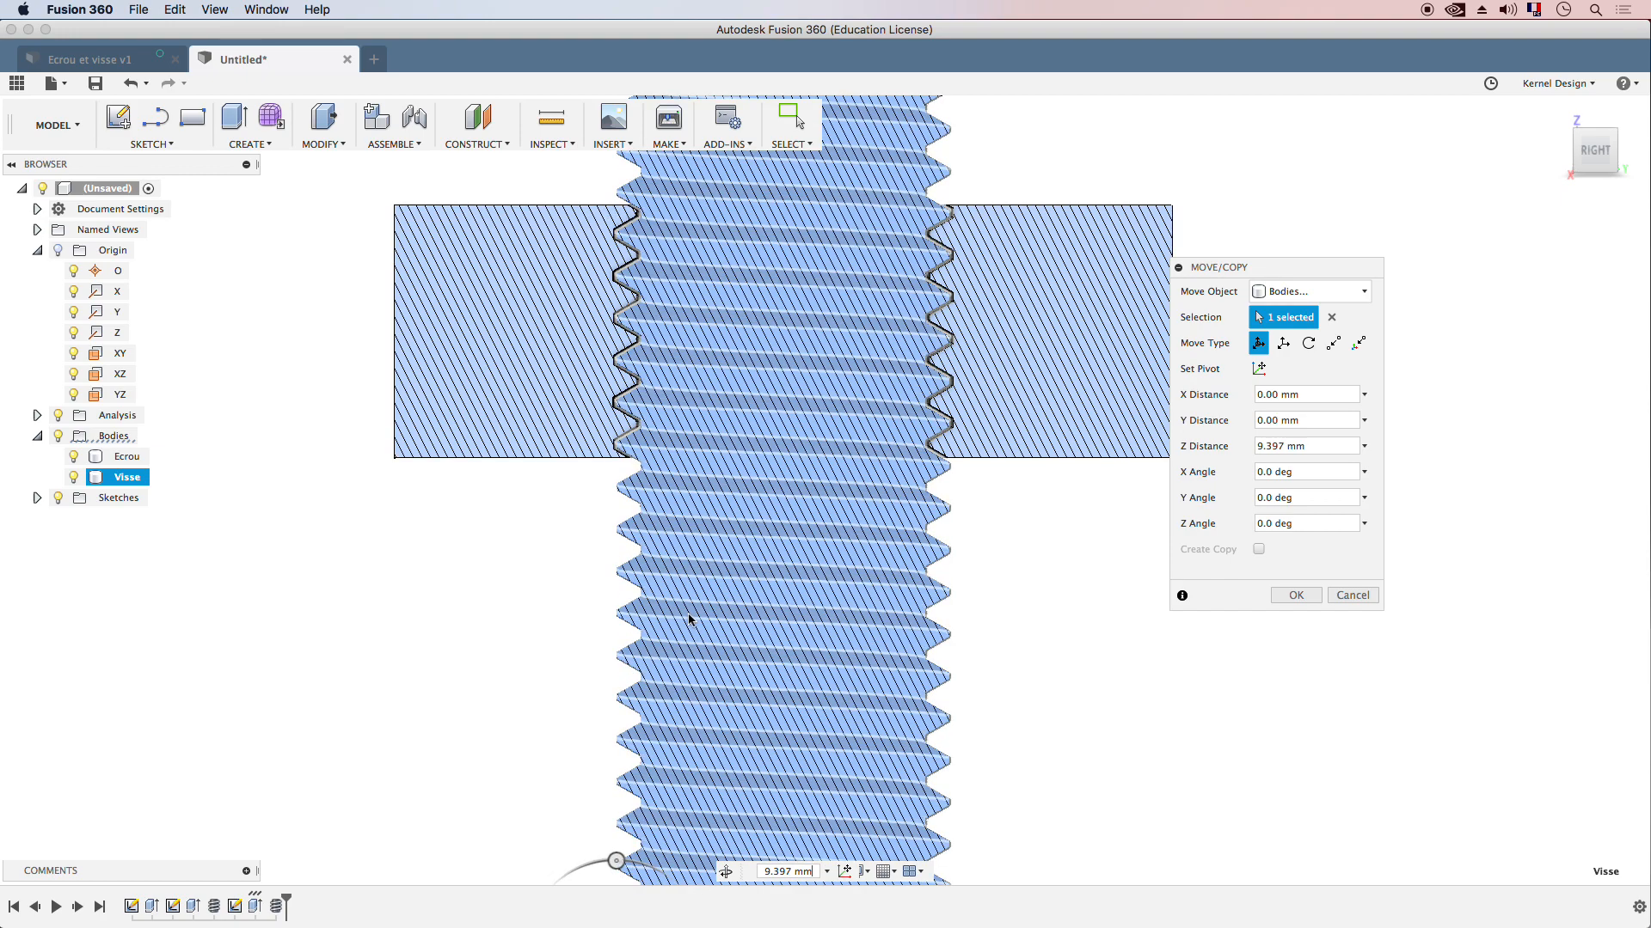
{"action": "scroll", "coordinate": [687, 617], "scroll_direction": "up", "scroll_amount": 10}
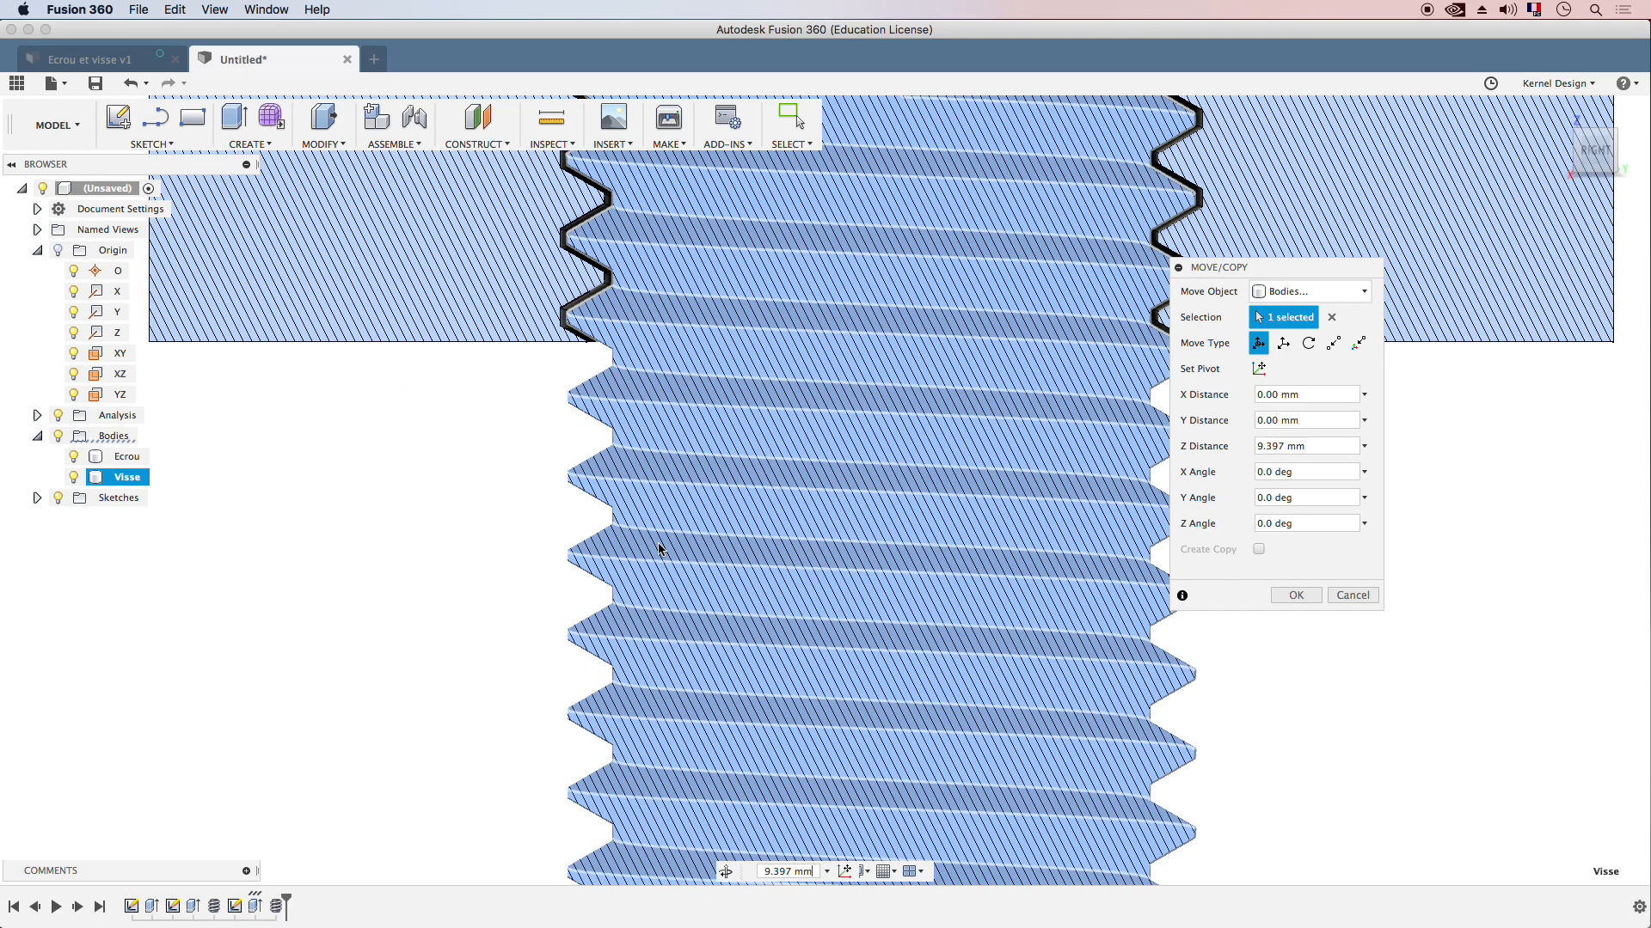
{"action": "scroll", "coordinate": [660, 550], "scroll_direction": "down", "scroll_amount": 10}
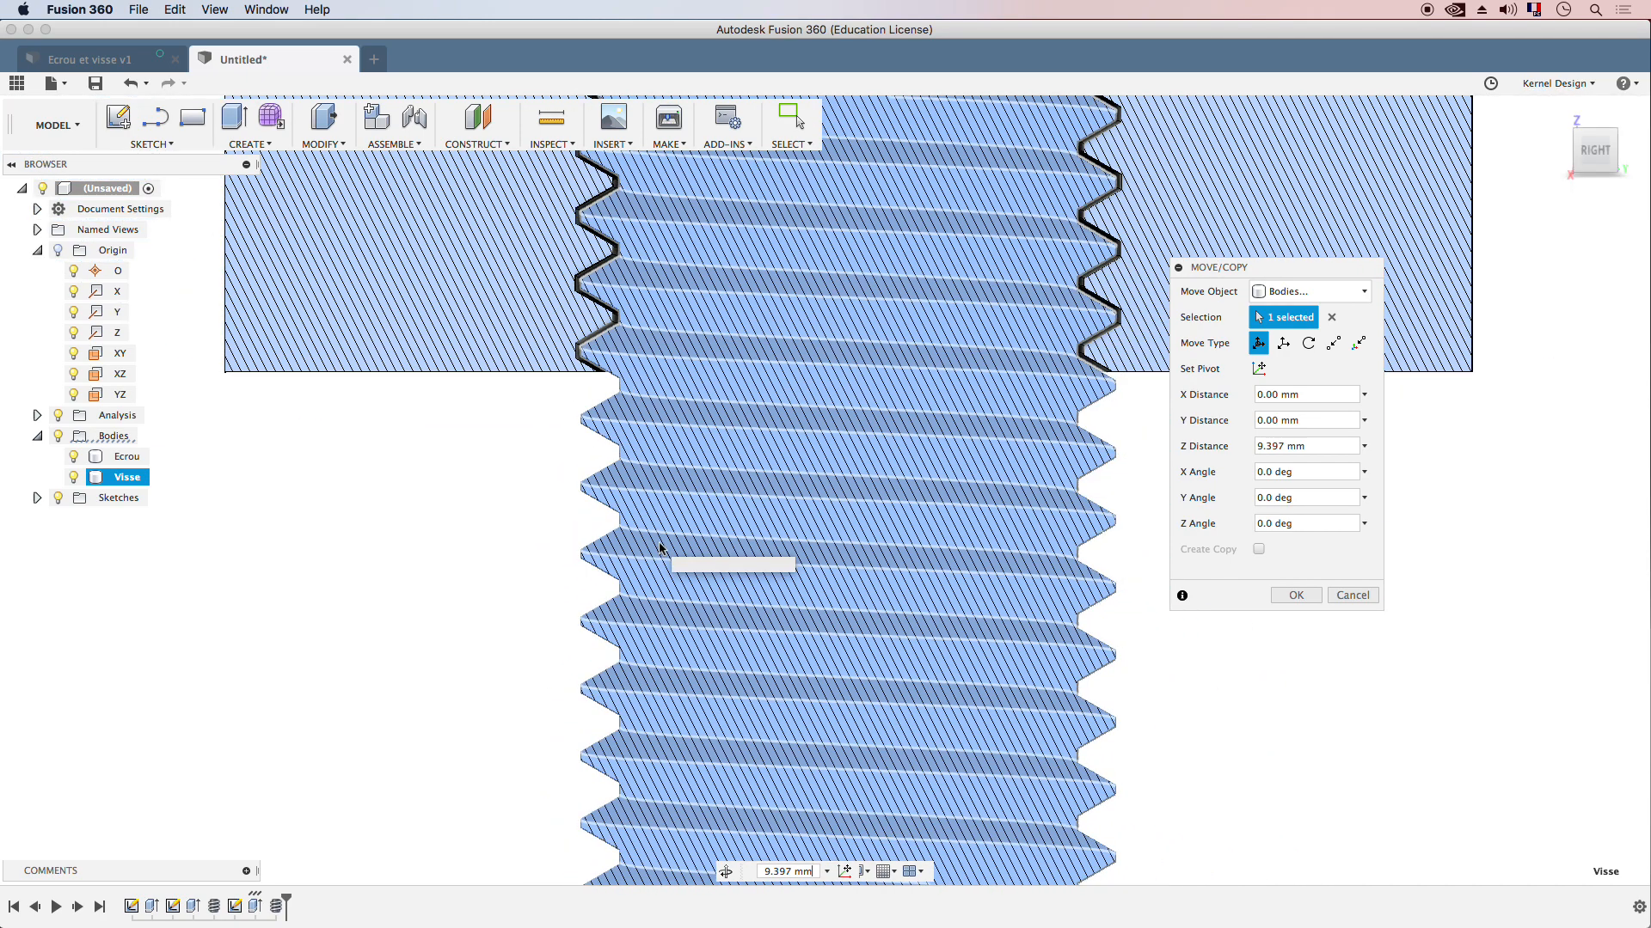
{"action": "key", "text": "Return"}
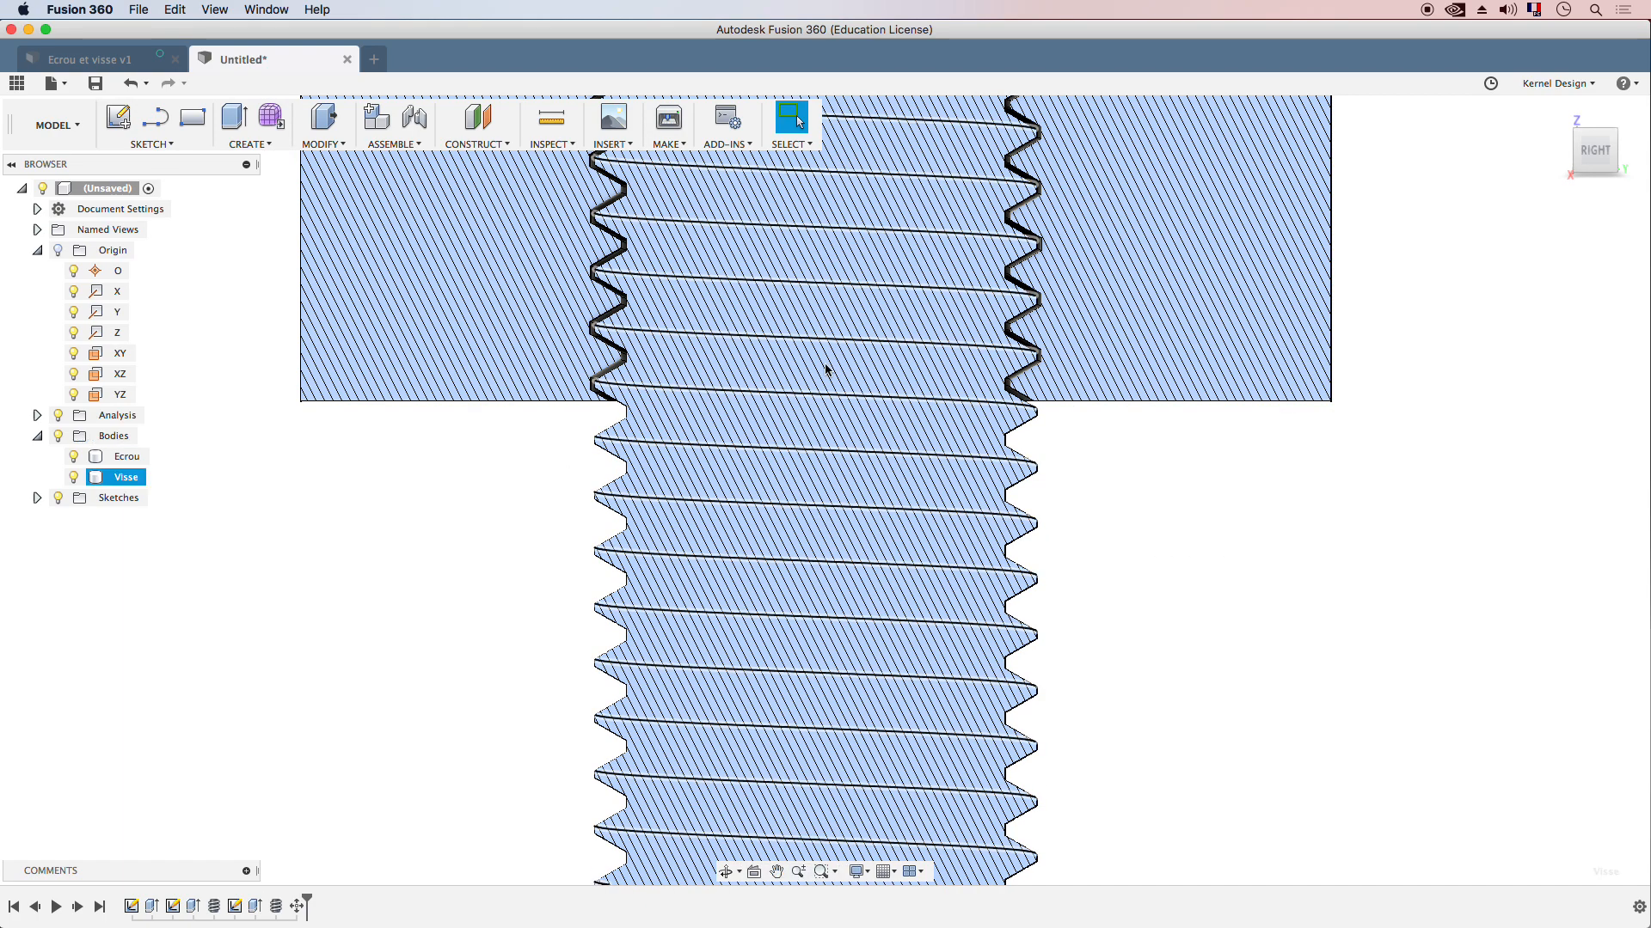
Offset the Visse thread's outer crest face by -0.40 mm using the Automatic offset type
{"action": "middle_click_drag", "start_coordinate": [892, 339], "coordinate": [980, 210], "text": "shift"}
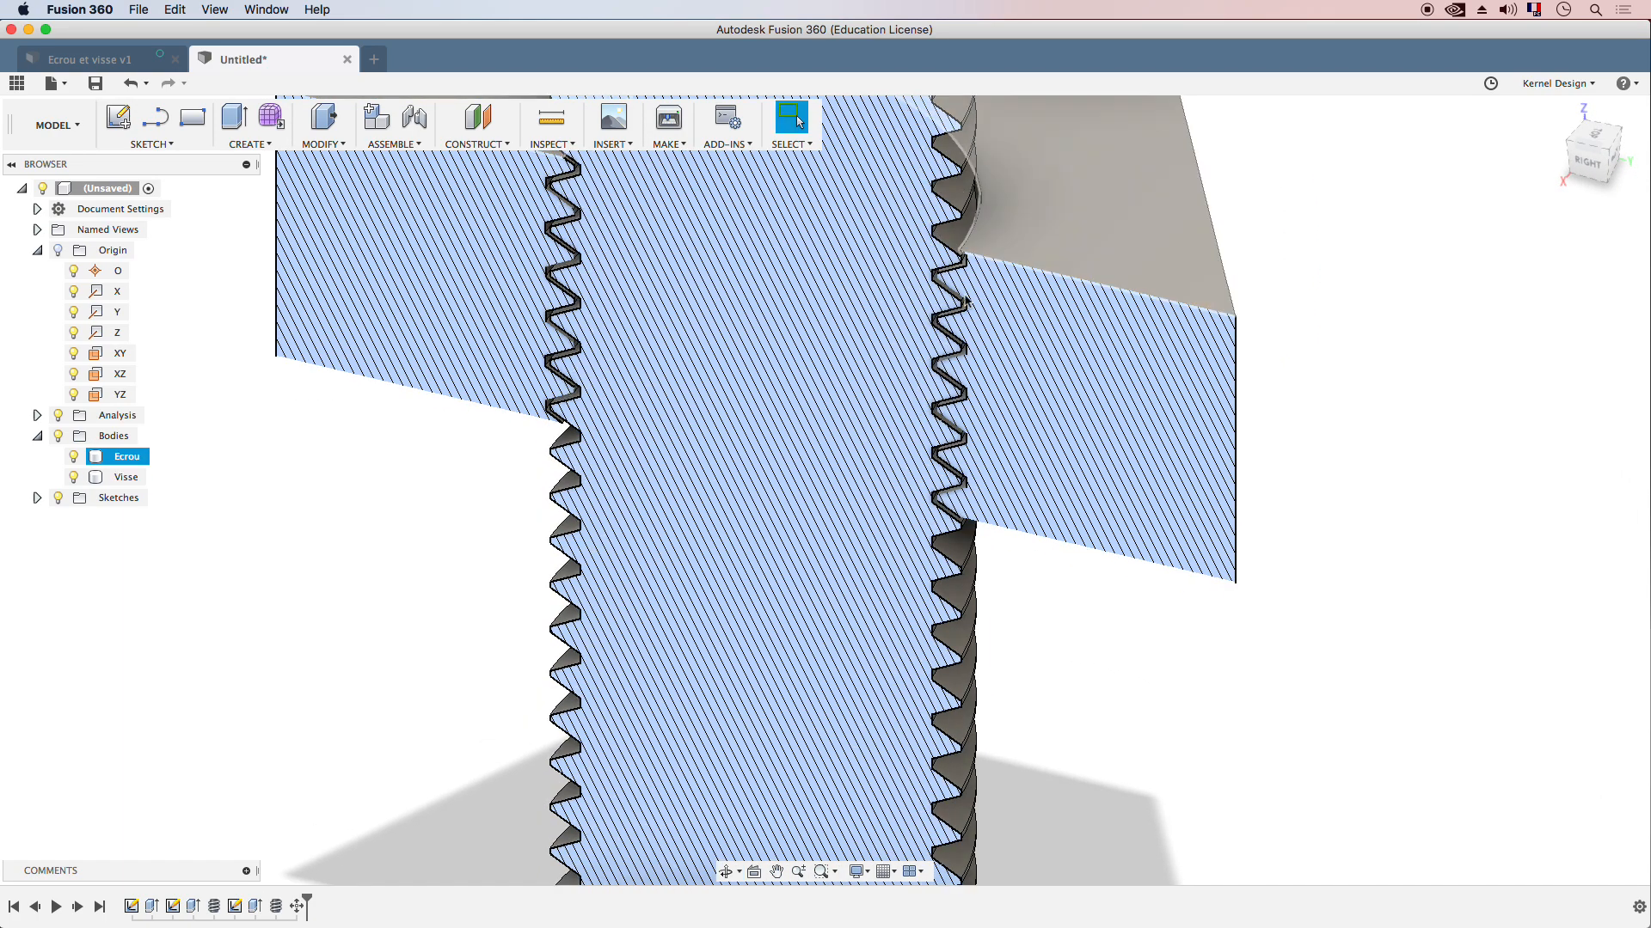
{"action": "scroll", "coordinate": [966, 297], "scroll_direction": "up", "scroll_amount": 5}
{"action": "scroll", "coordinate": [966, 297], "scroll_direction": "up", "scroll_amount": 3}
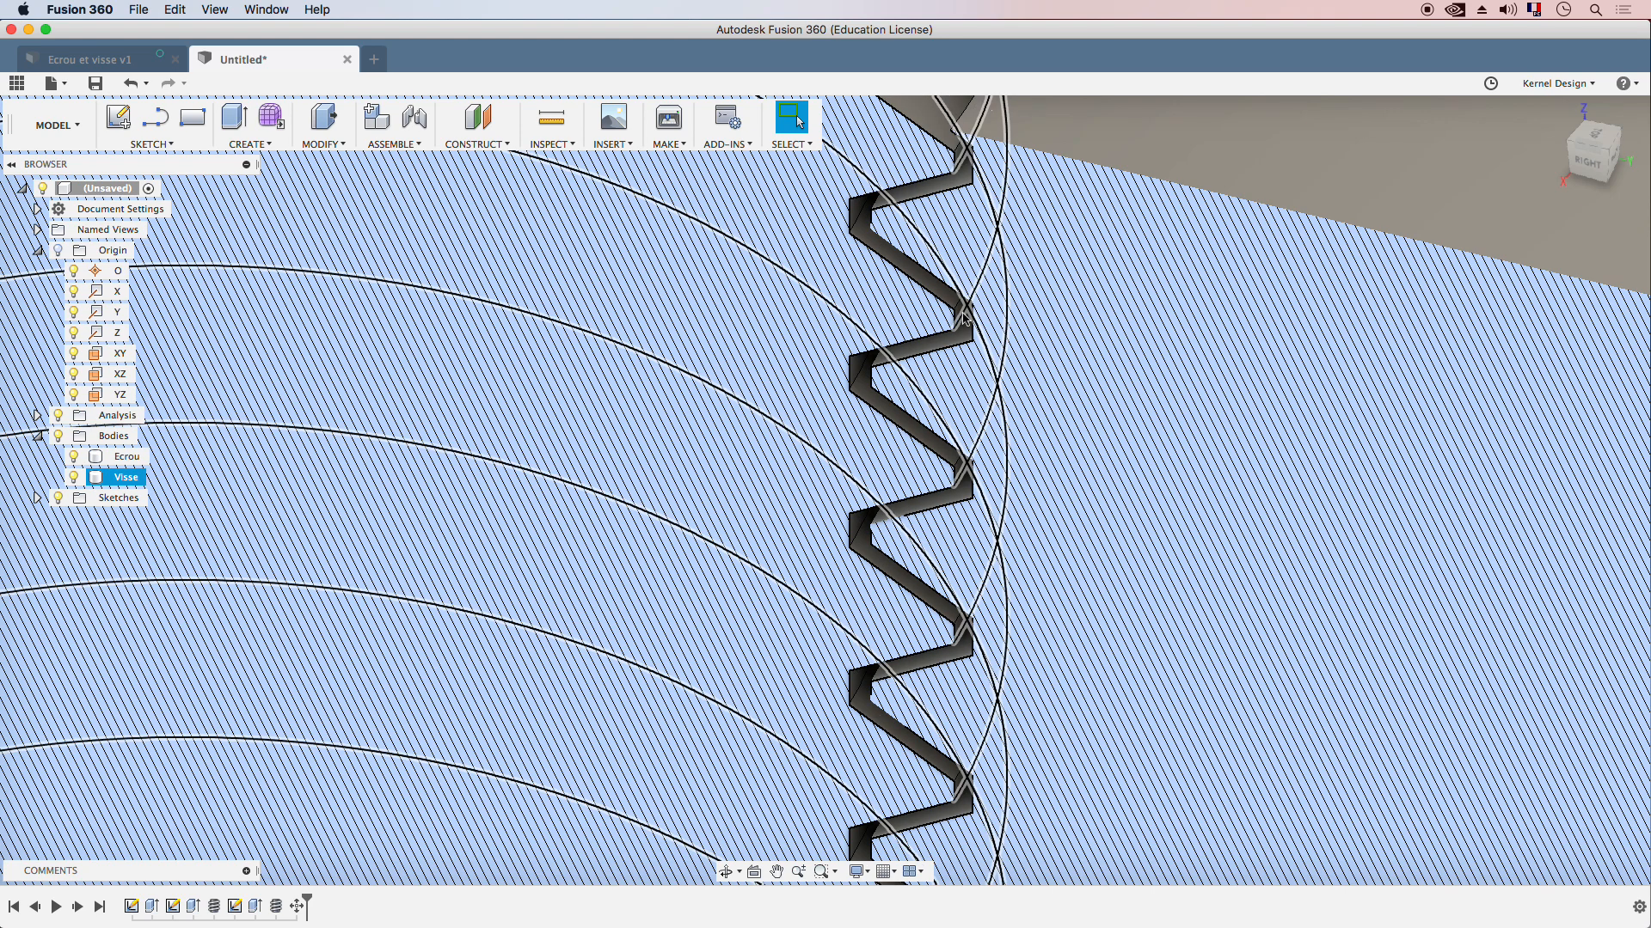
{"action": "scroll", "coordinate": [961, 318], "scroll_direction": "up", "scroll_amount": 6}
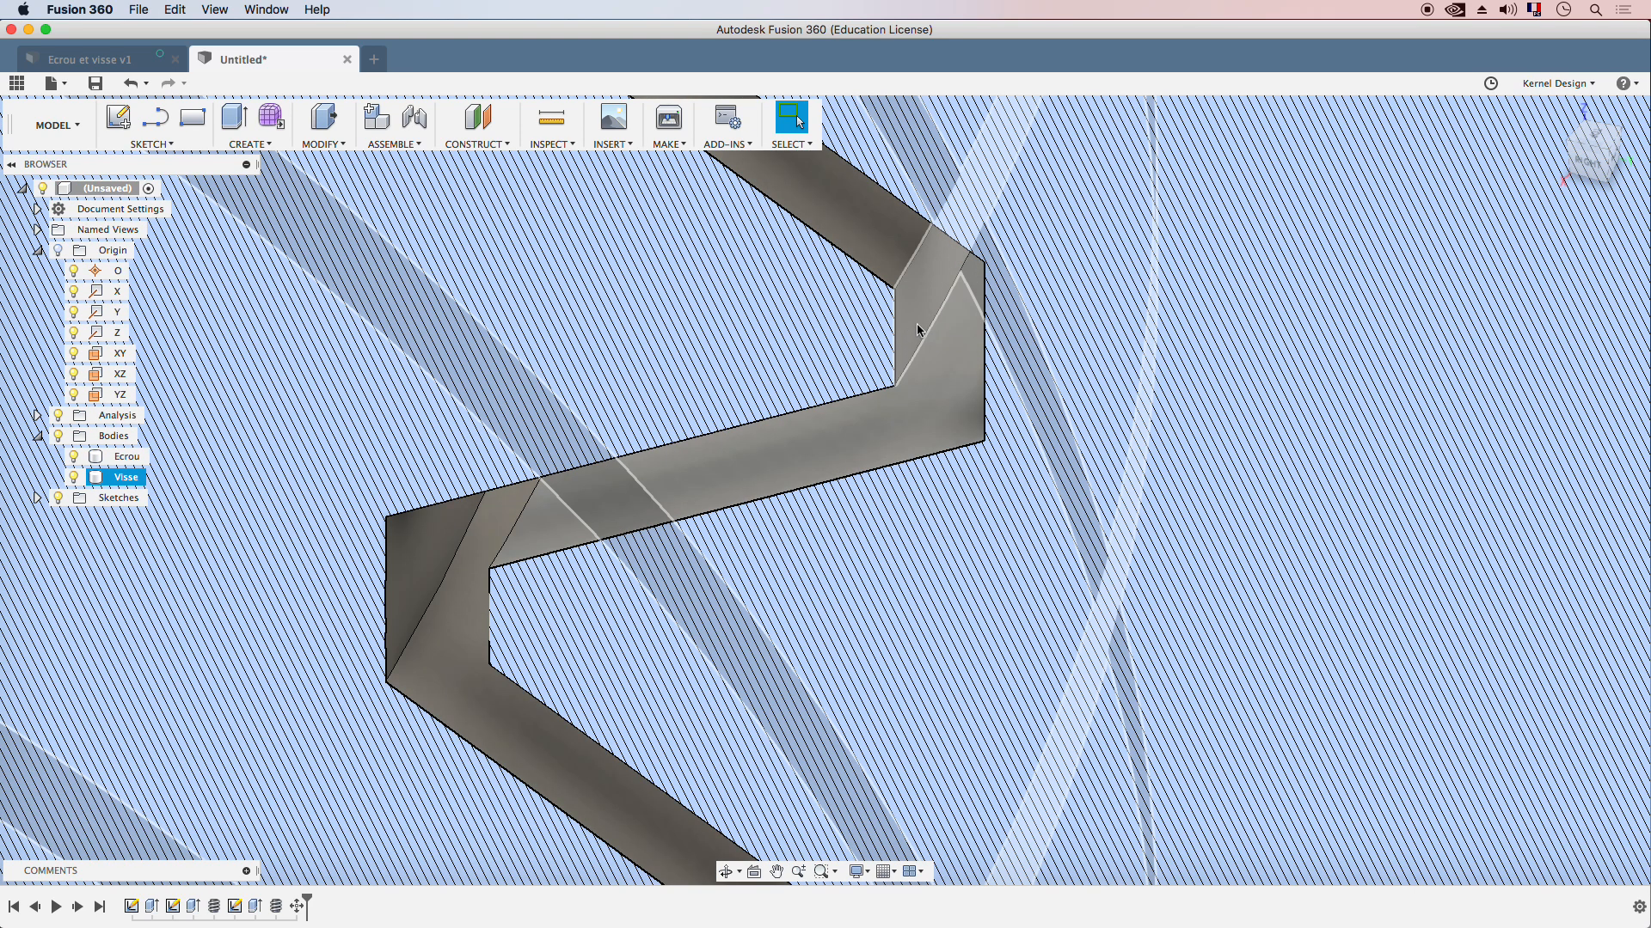
{"action": "left_click", "coordinate": [920, 330]}
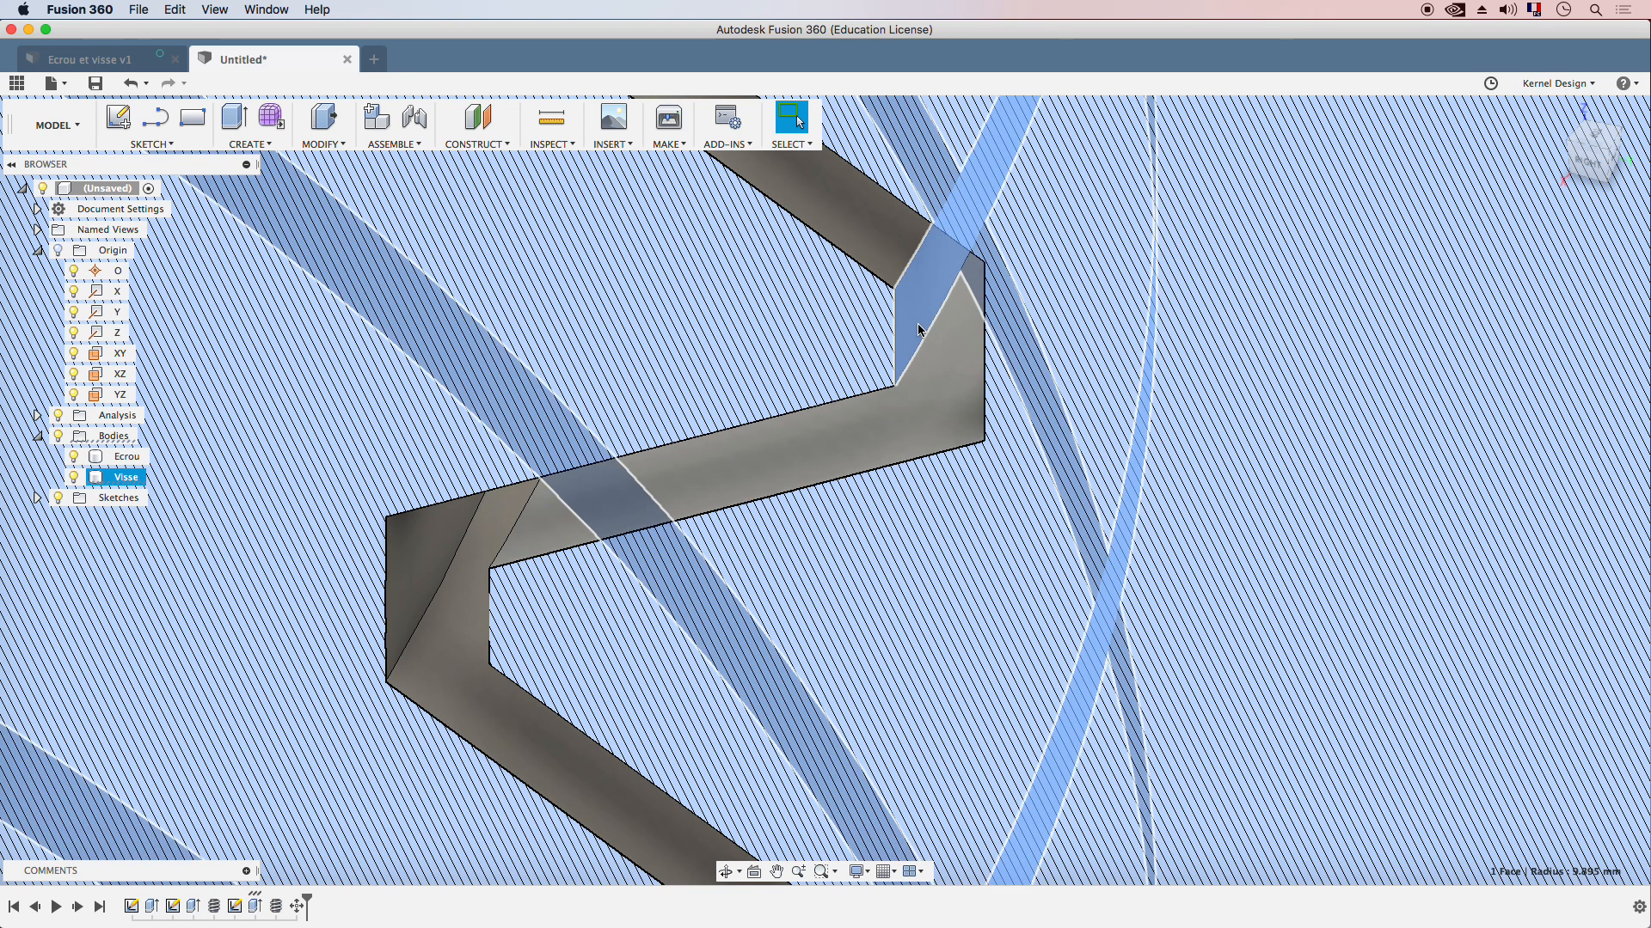
{"action": "scroll", "coordinate": [920, 329], "scroll_direction": "down", "scroll_amount": 10}
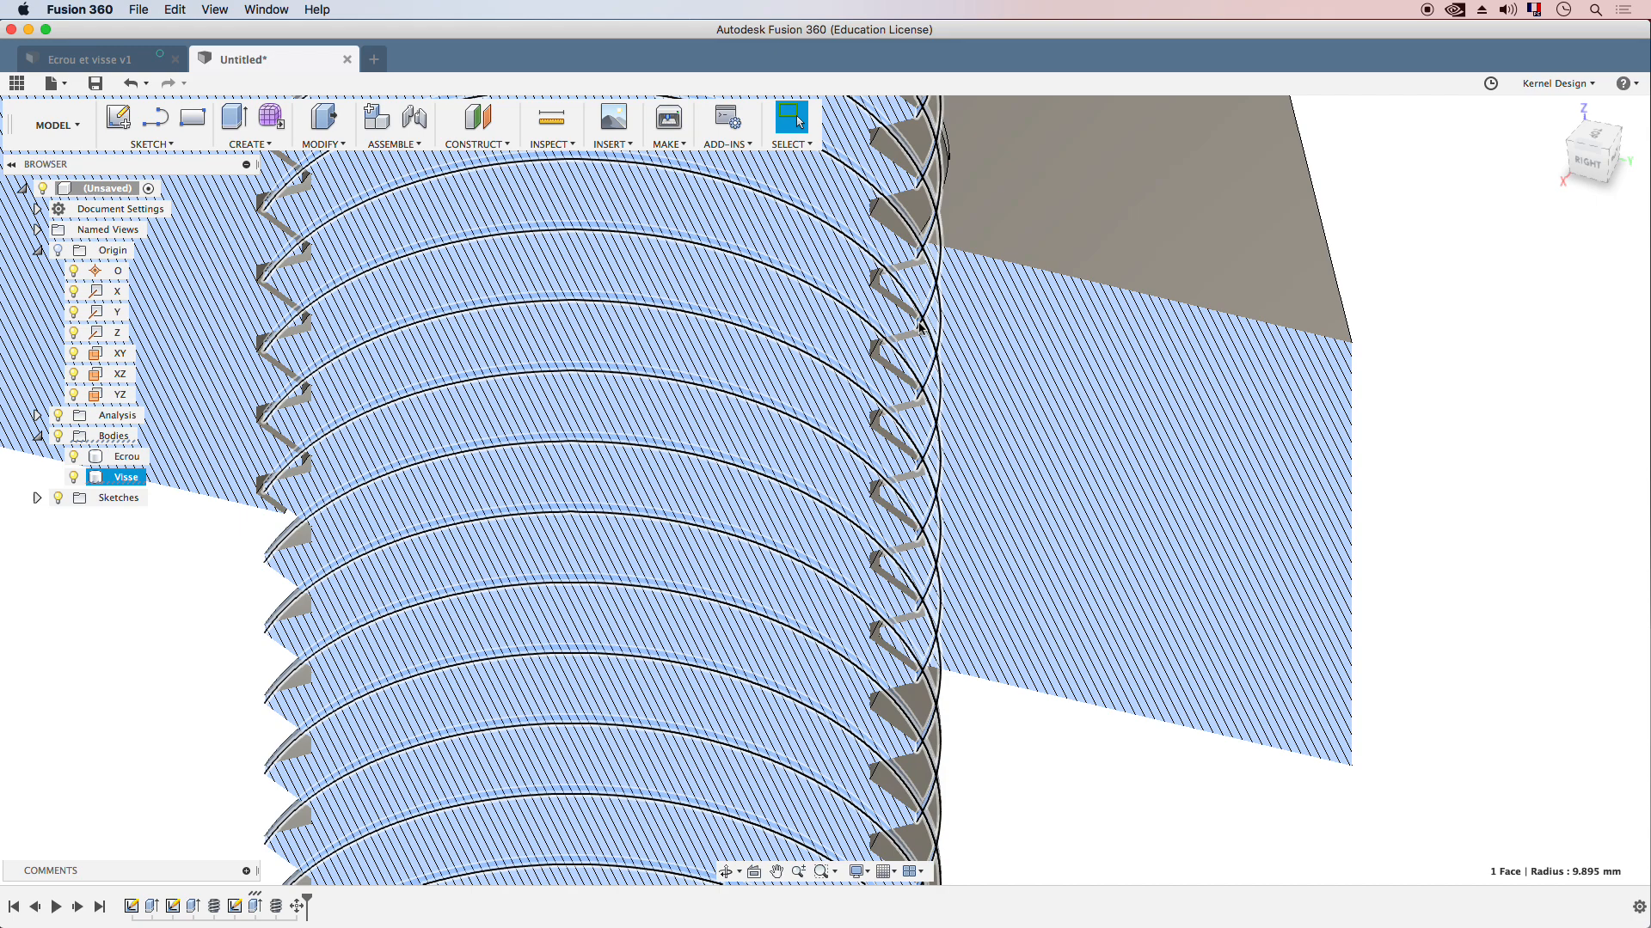
{"action": "left_click", "coordinate": [324, 118]}
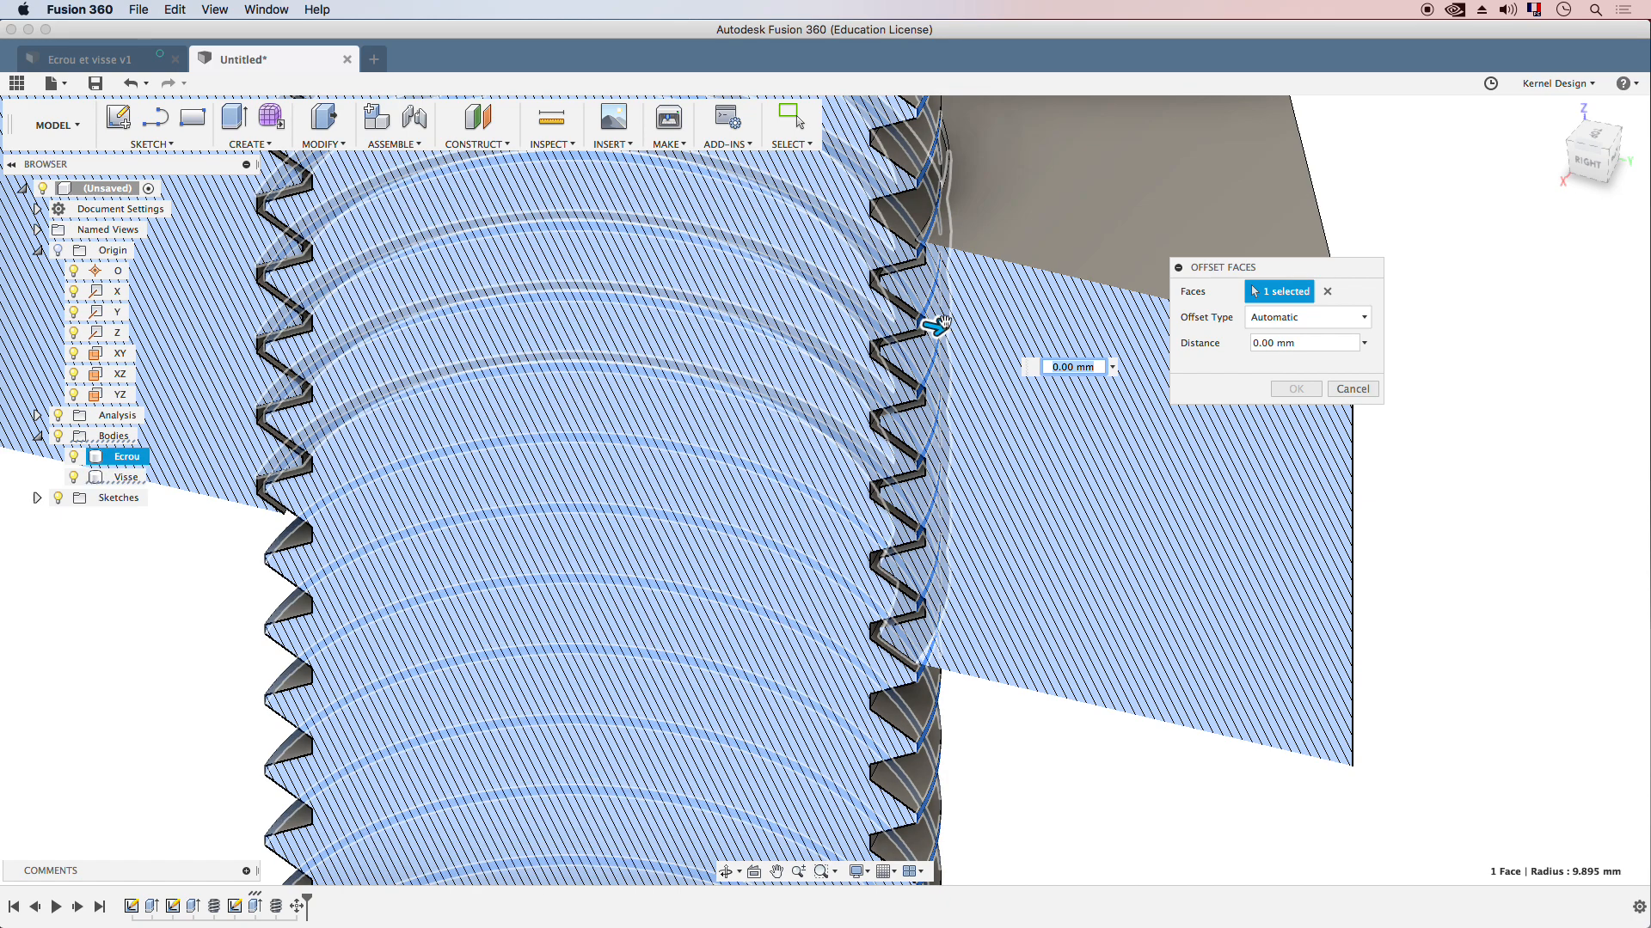
{"action": "left_click_drag", "start_coordinate": [935, 328], "coordinate": [892, 318]}
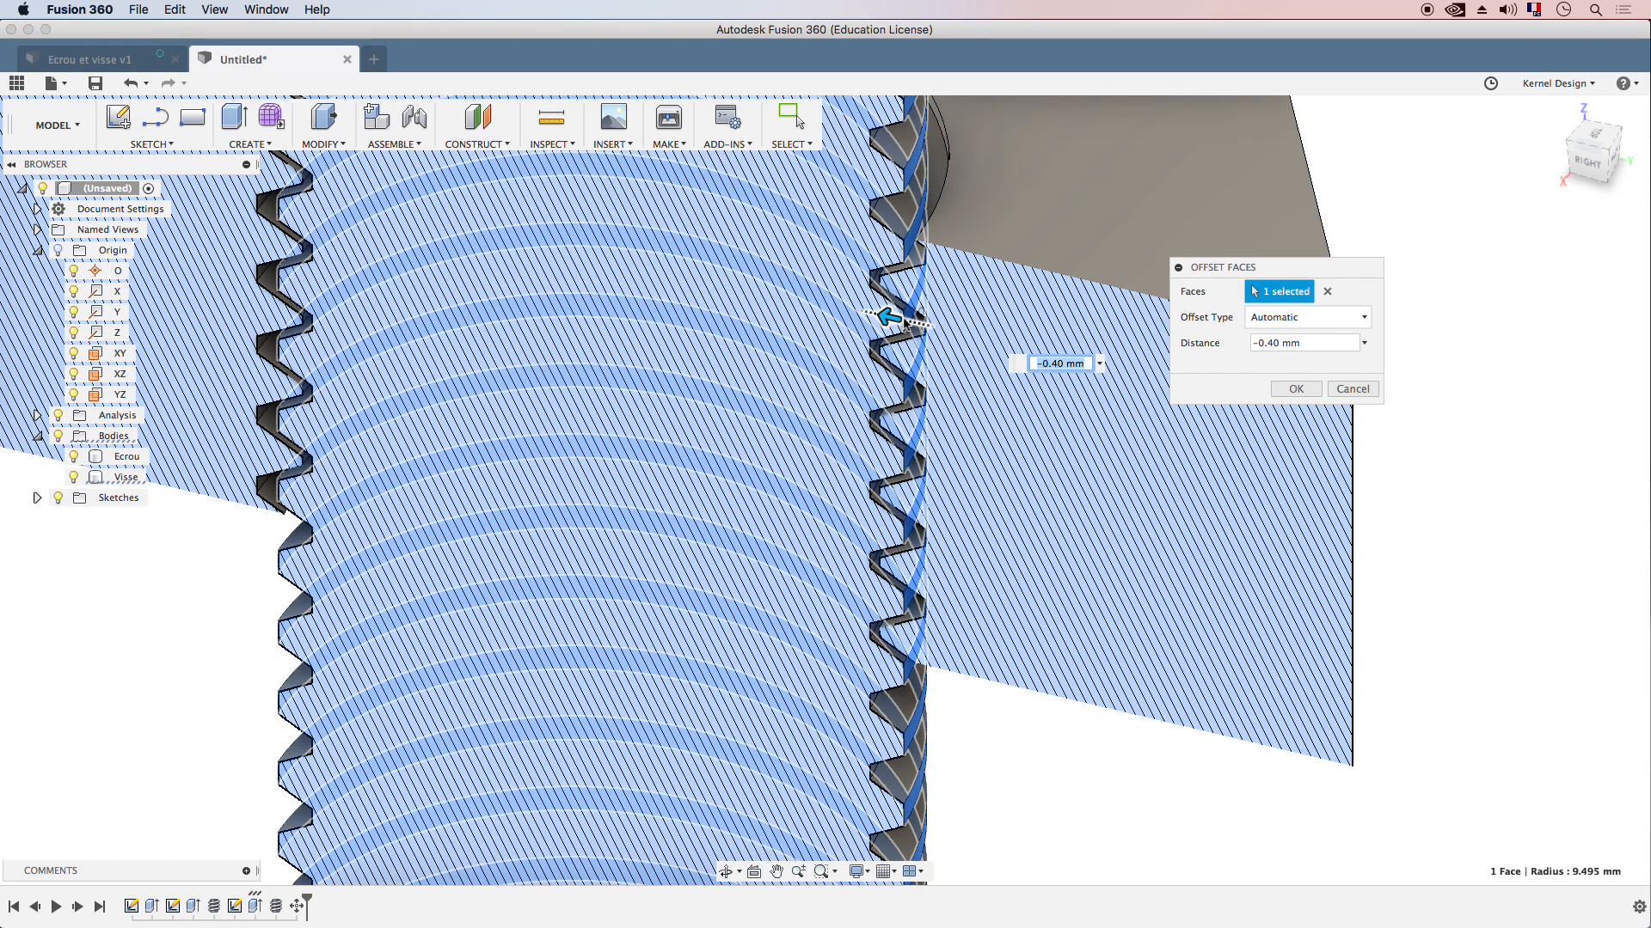
{"action": "left_click", "coordinate": [1298, 388]}
Hide the Section1 analysis to show the full bodies, and collapse the Origin folder
{"action": "scroll", "coordinate": [1117, 477], "scroll_direction": "down", "scroll_amount": 10}
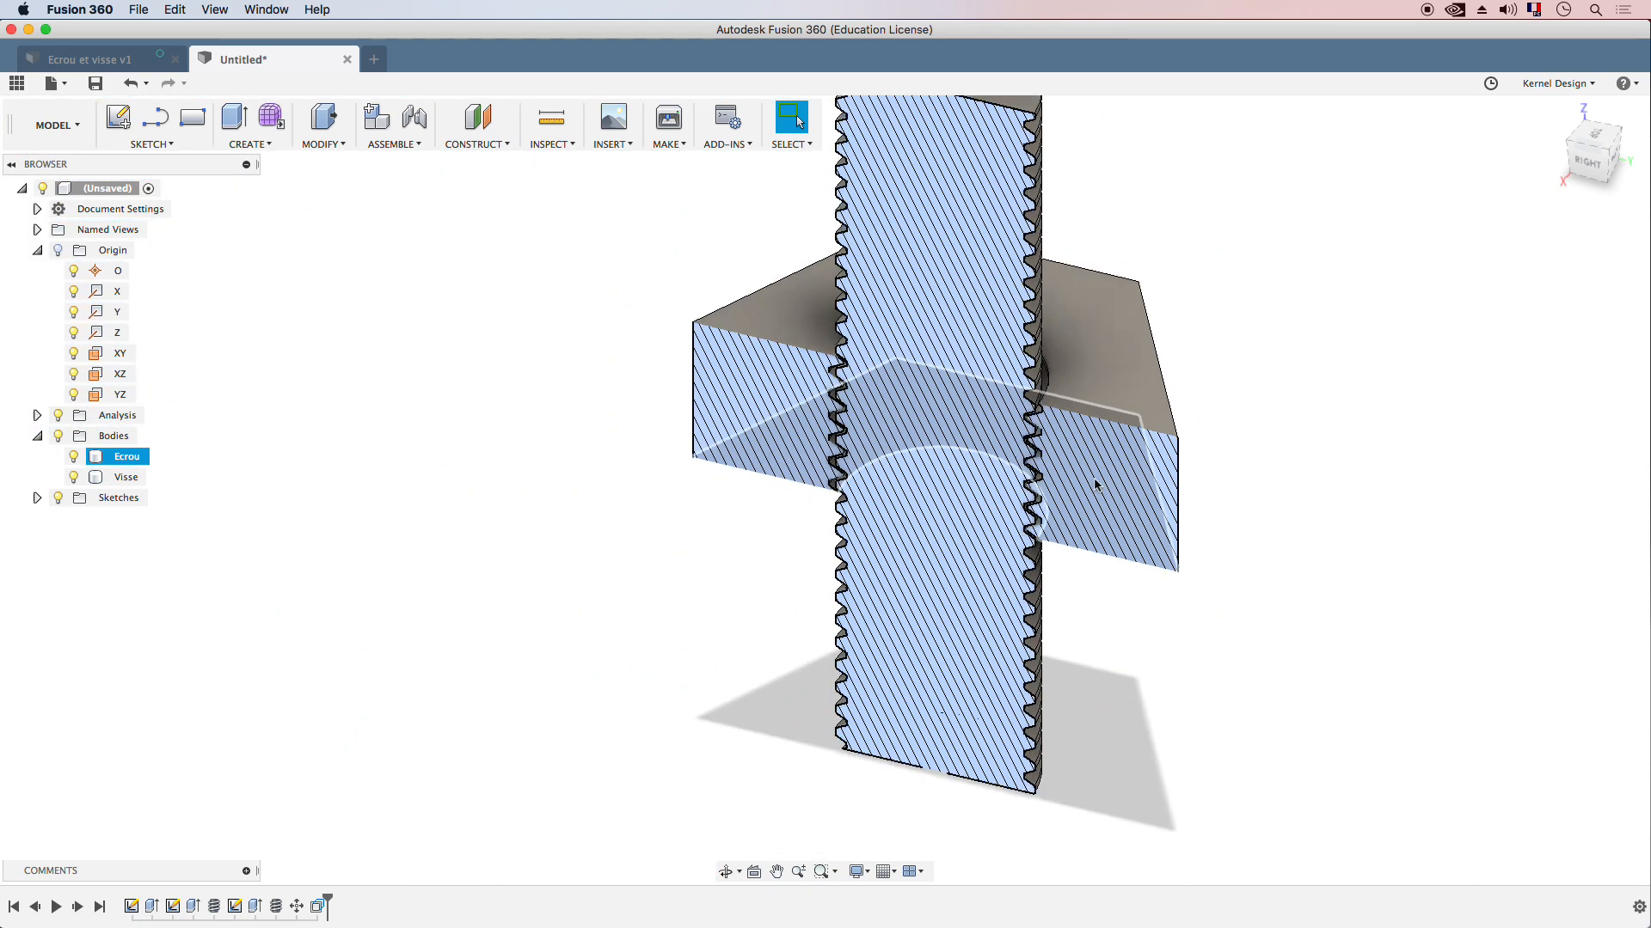
{"action": "scroll", "coordinate": [1096, 484], "scroll_direction": "down", "scroll_amount": 3}
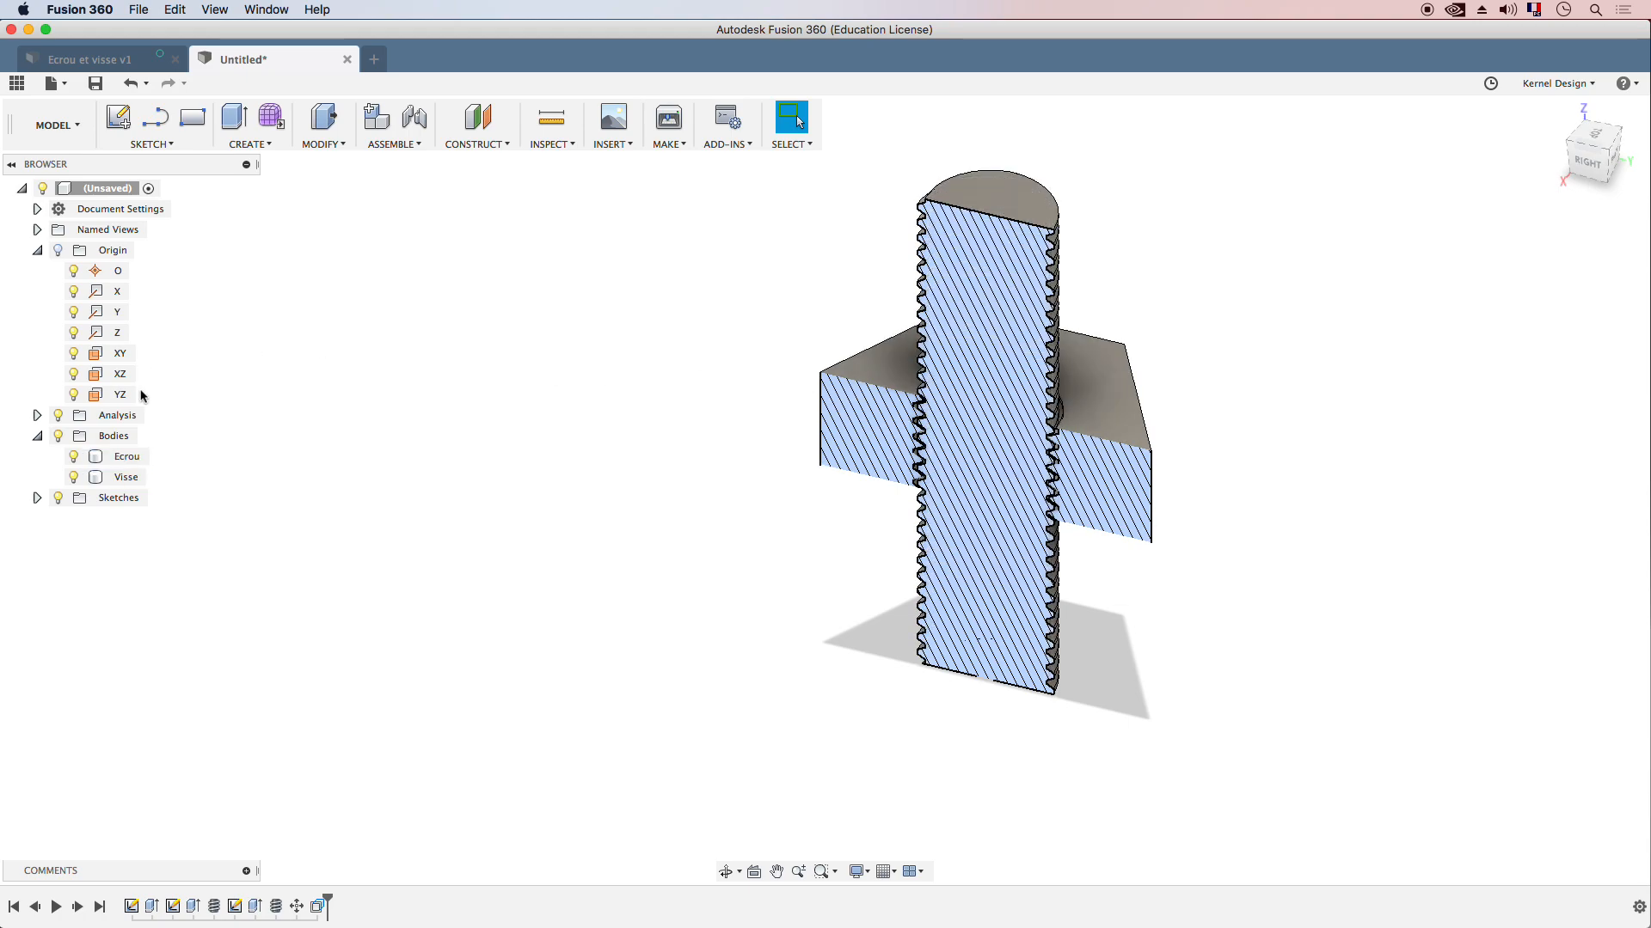
{"action": "left_click", "coordinate": [37, 415]}
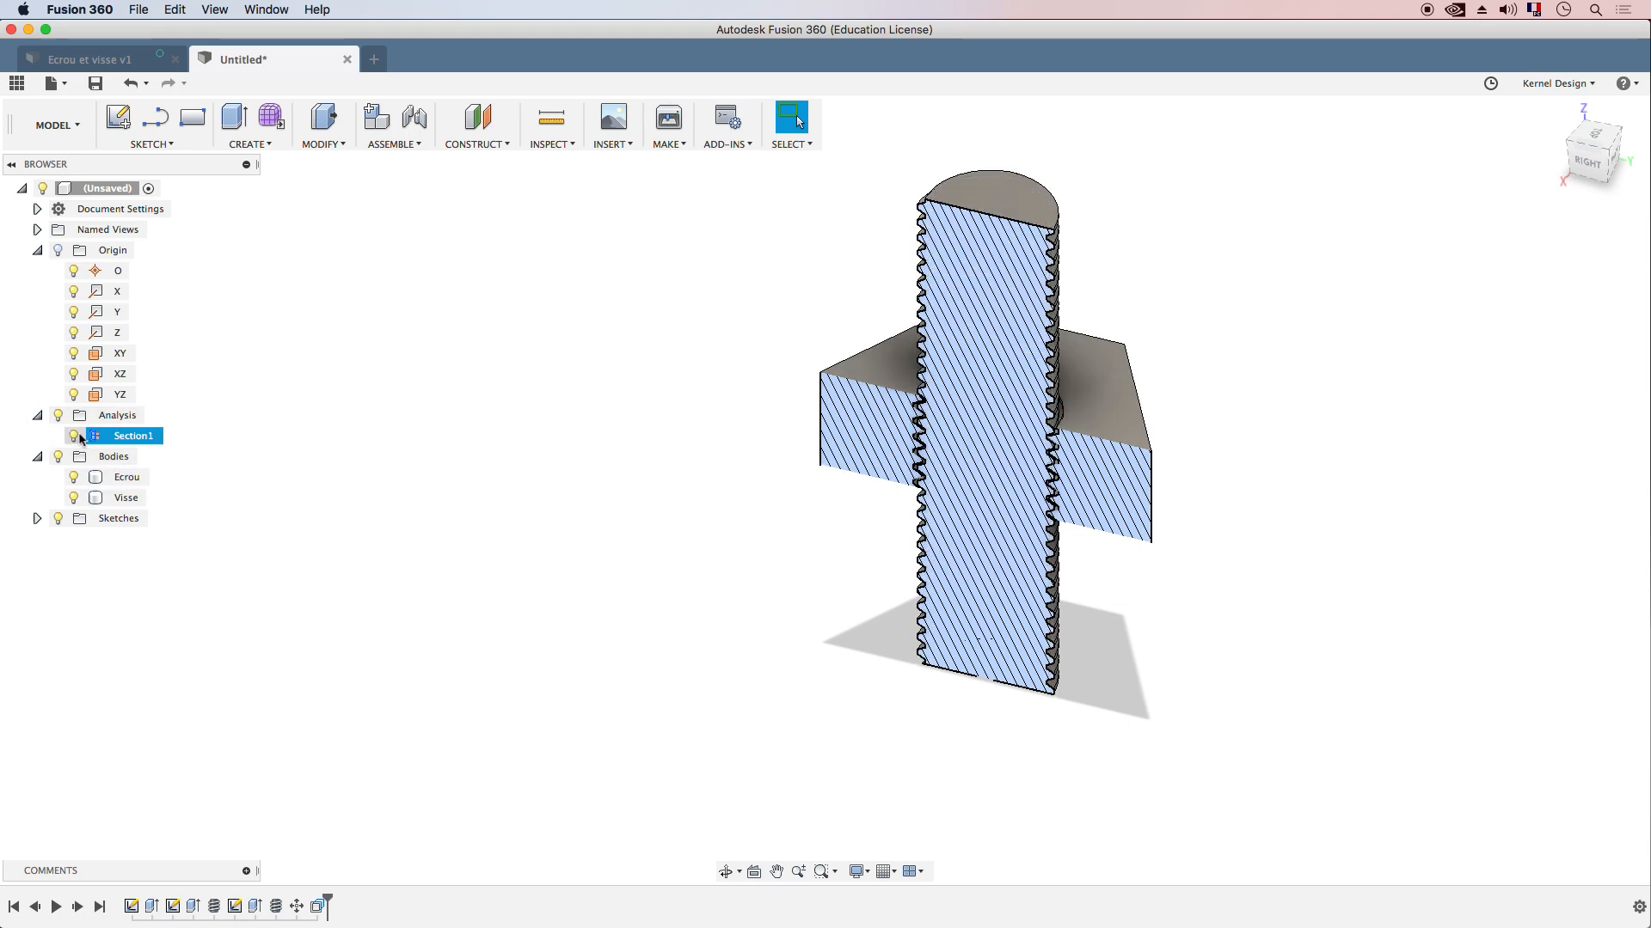
{"action": "left_click", "coordinate": [74, 436]}
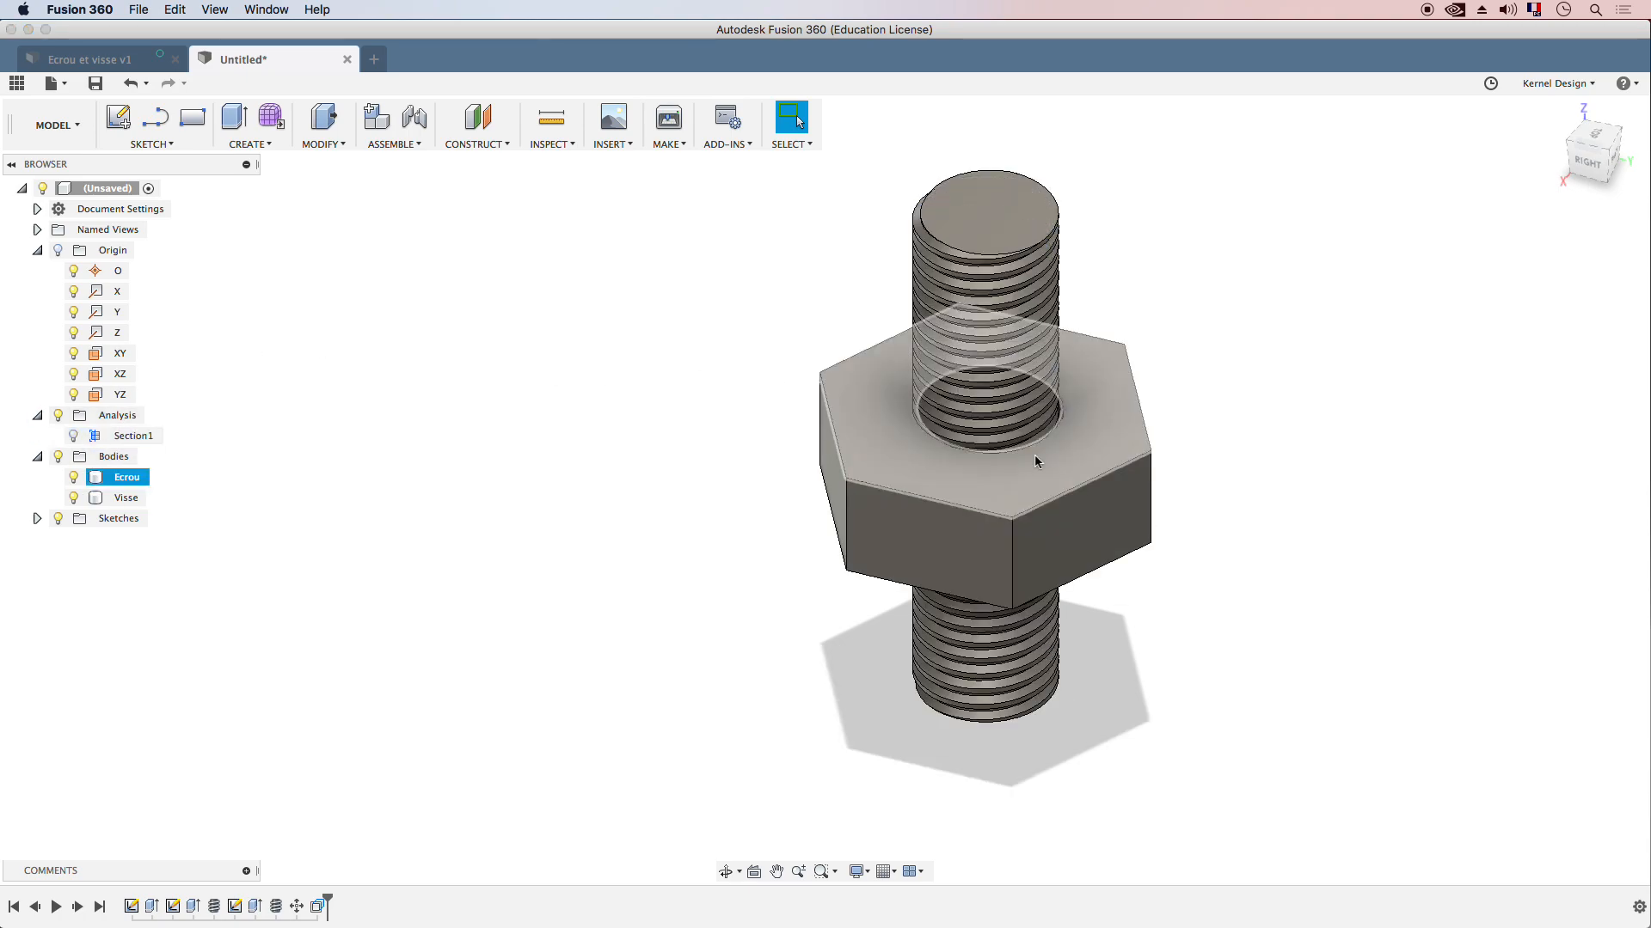
{"action": "left_click", "coordinate": [37, 415]}
{"action": "left_click", "coordinate": [37, 415]}
{"action": "left_click", "coordinate": [37, 250]}
Inspect the complete nut and screw from several sides
{"action": "left_click", "coordinate": [1065, 417]}
{"action": "middle_click_drag", "start_coordinate": [1066, 418], "coordinate": [540, 420], "text": "shift"}
{"action": "middle_click_drag", "start_coordinate": [1276, 401], "coordinate": [1054, 460], "text": "shift"}
{"action": "middle_click_drag", "start_coordinate": [1149, 521], "coordinate": [1148, 521], "text": "shift"}
{"action": "left_click_drag", "start_coordinate": [1149, 521], "coordinate": [1250, 575]}
{"action": "key", "text": "Escape"}
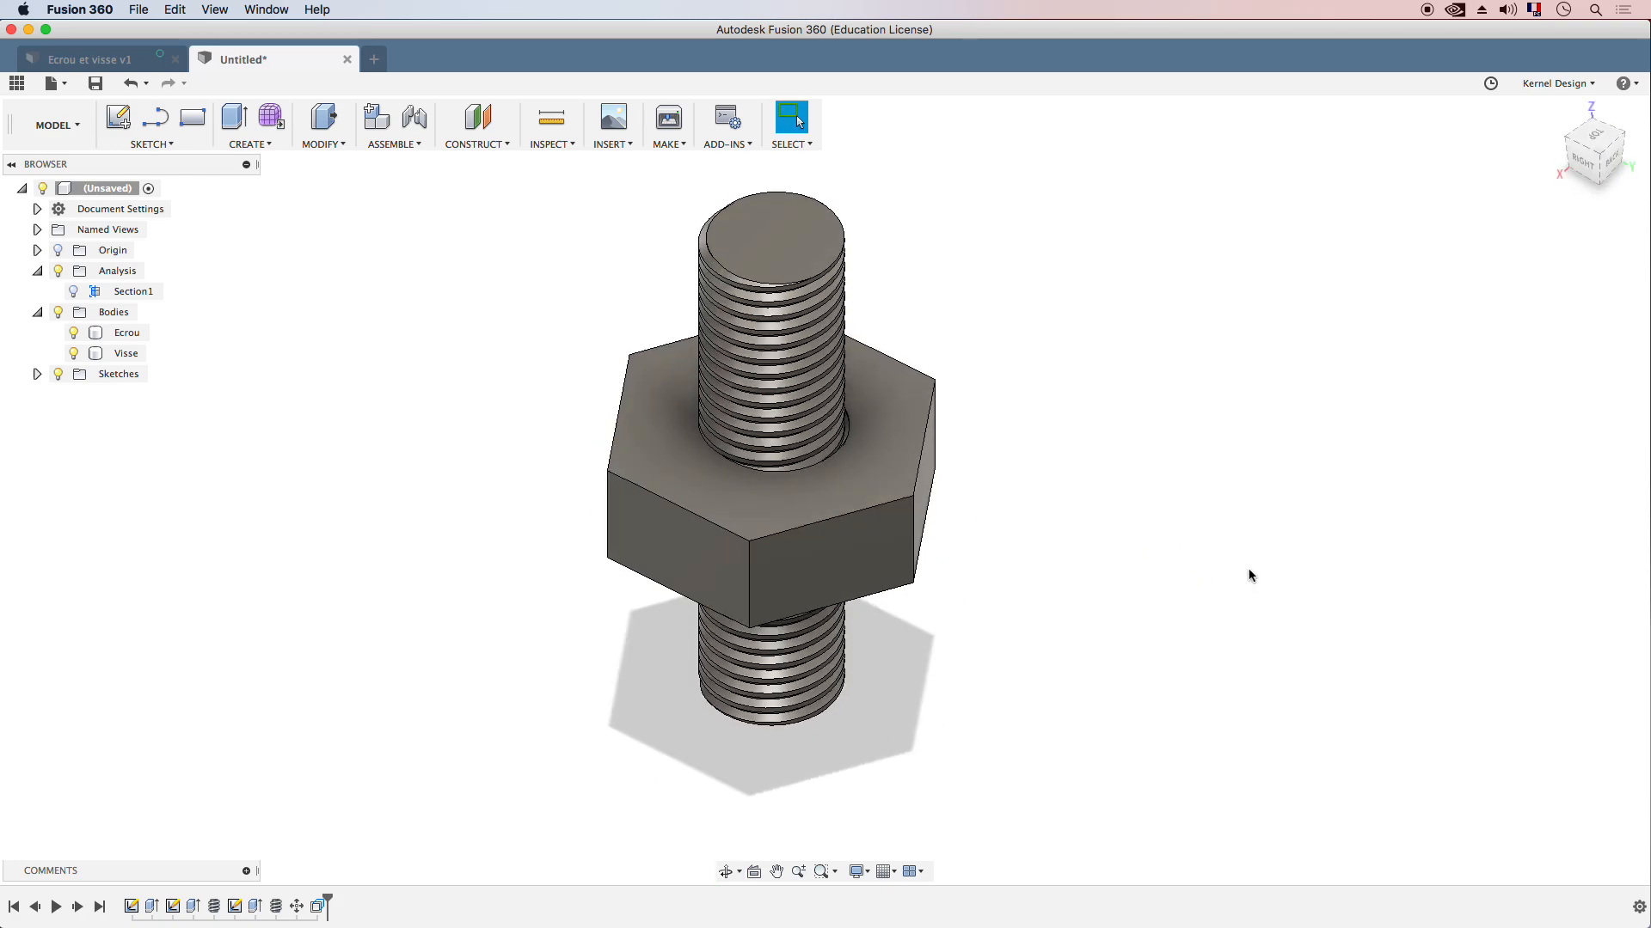